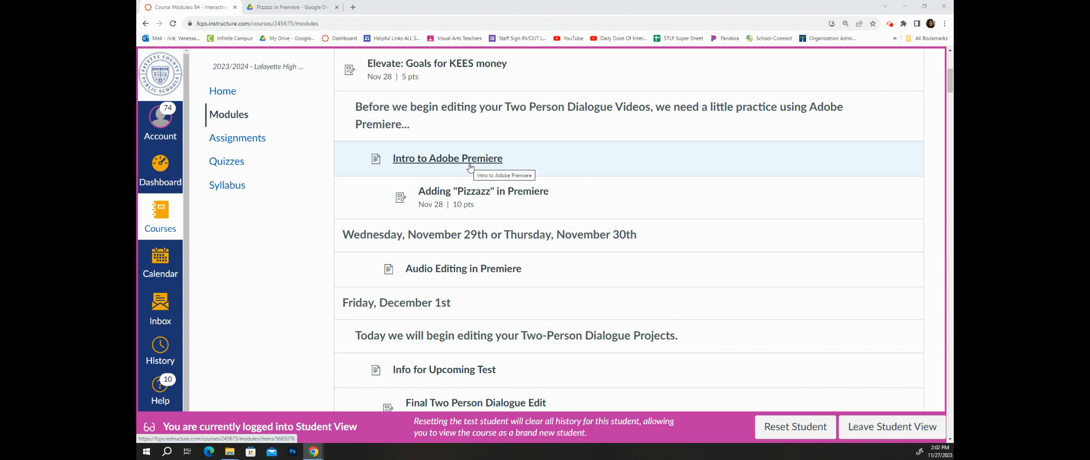
Step: Open the Intro to Adobe Premiere module page and read through its panel layout diagrams down to the helpful resources
click(471, 165)
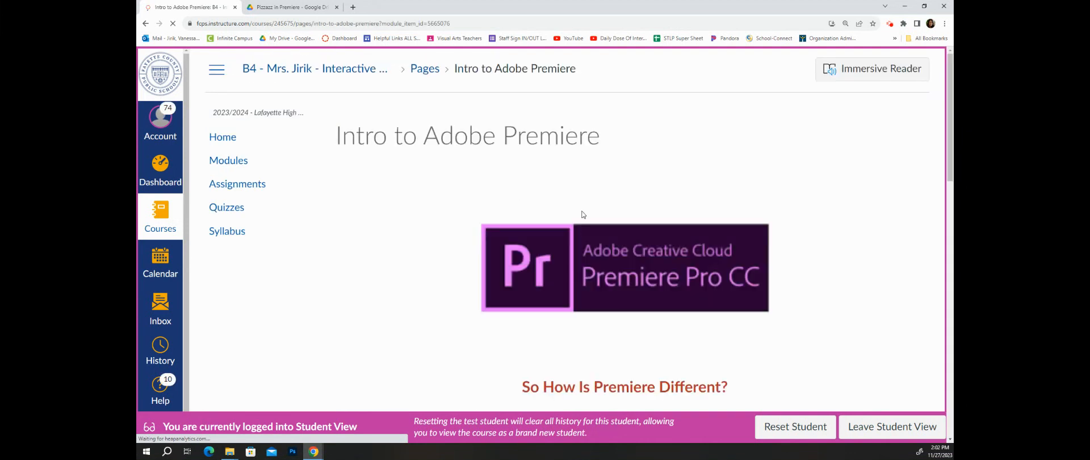
scroll(608, 227, down, 4)
scroll(588, 238, down, 2)
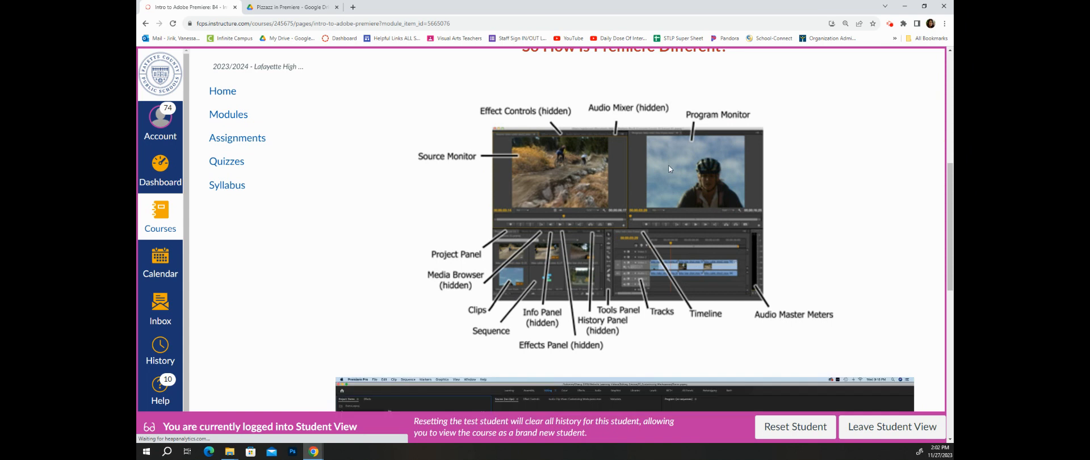
scroll(682, 211, down, 5)
scroll(669, 223, down, 1)
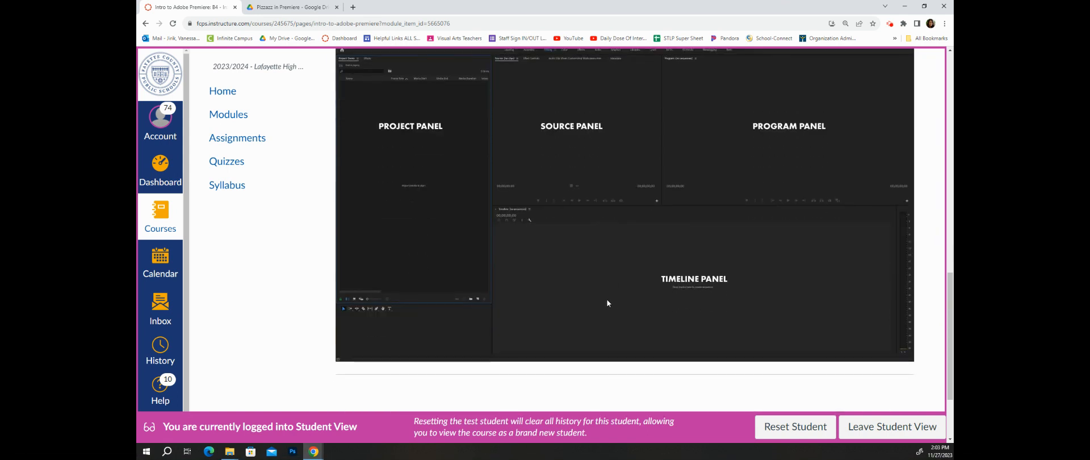
scroll(611, 301, down, 2)
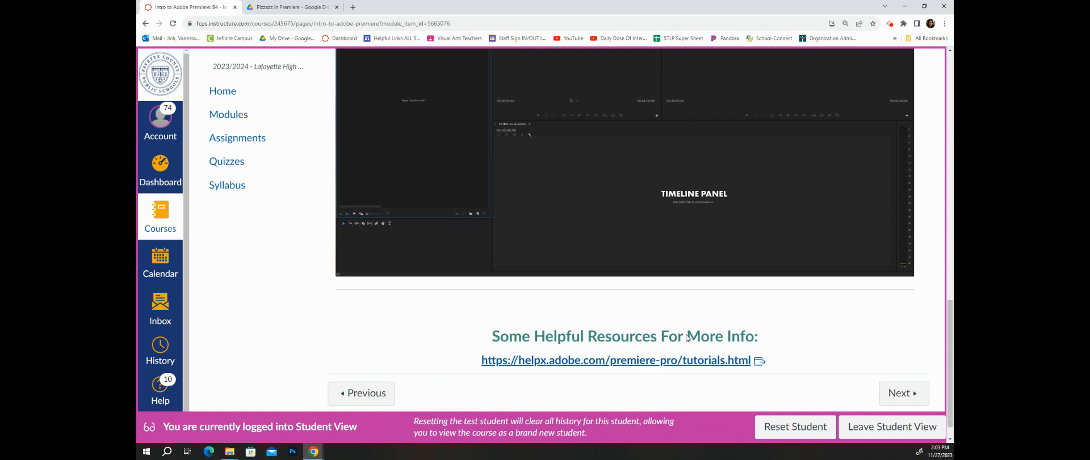
Step: Go on to the Adding "Pizzazz" in Premiere assignment and read its title and introduction
click(902, 393)
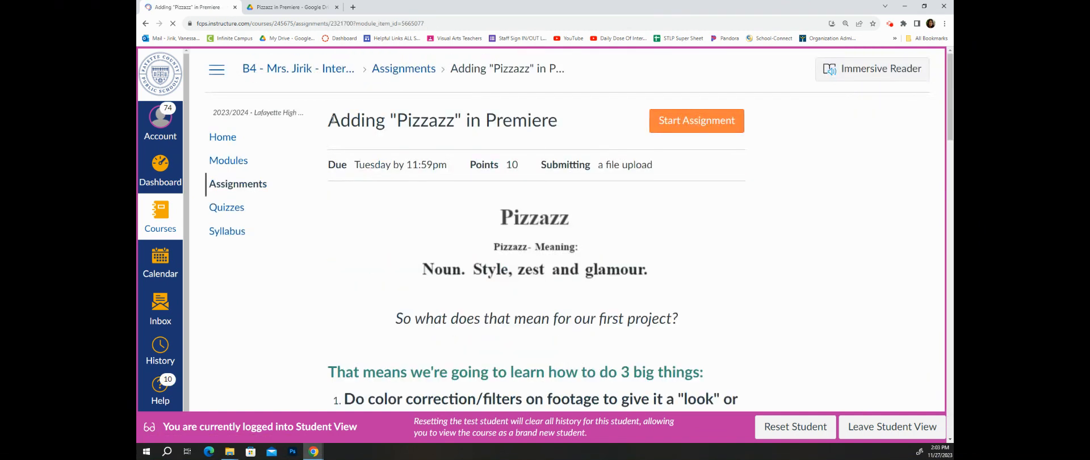
drag(329, 120, 560, 120)
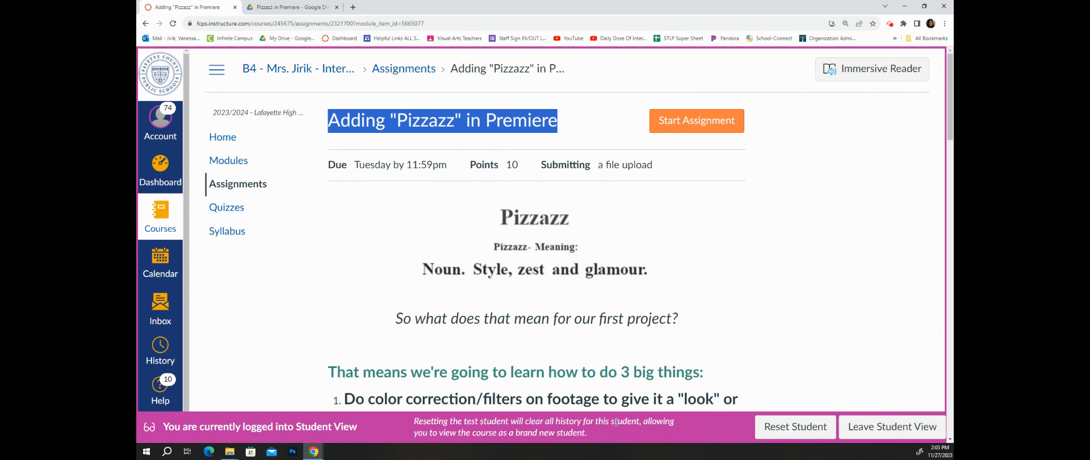
scroll(565, 305, down, 2)
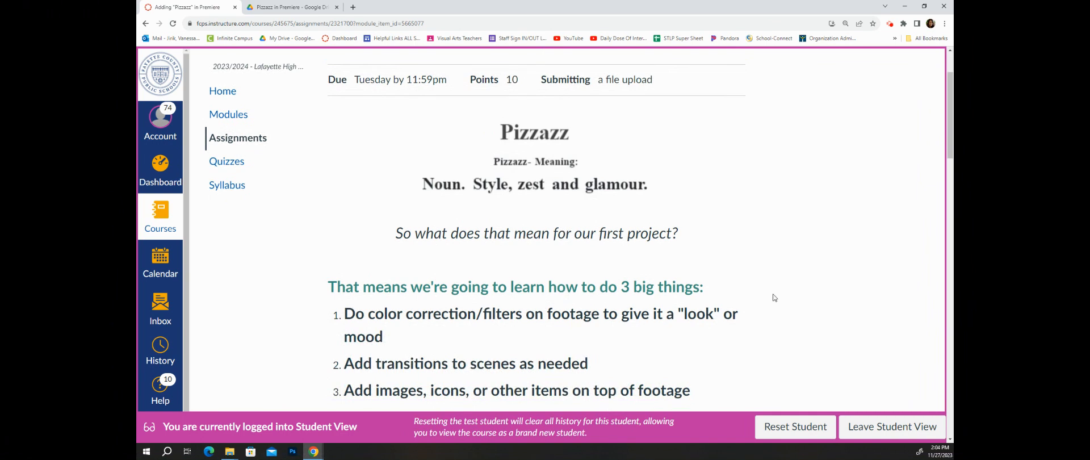
scroll(761, 264, up, 2)
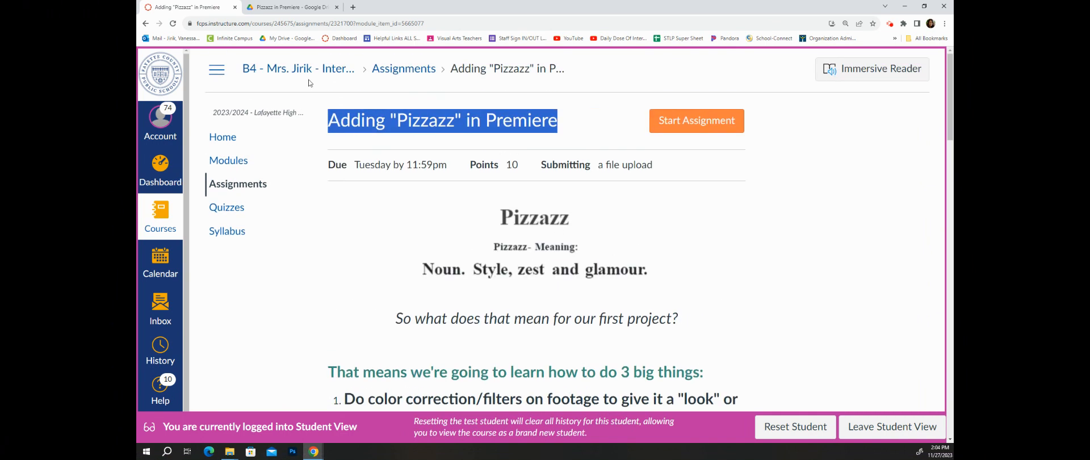
click(559, 128)
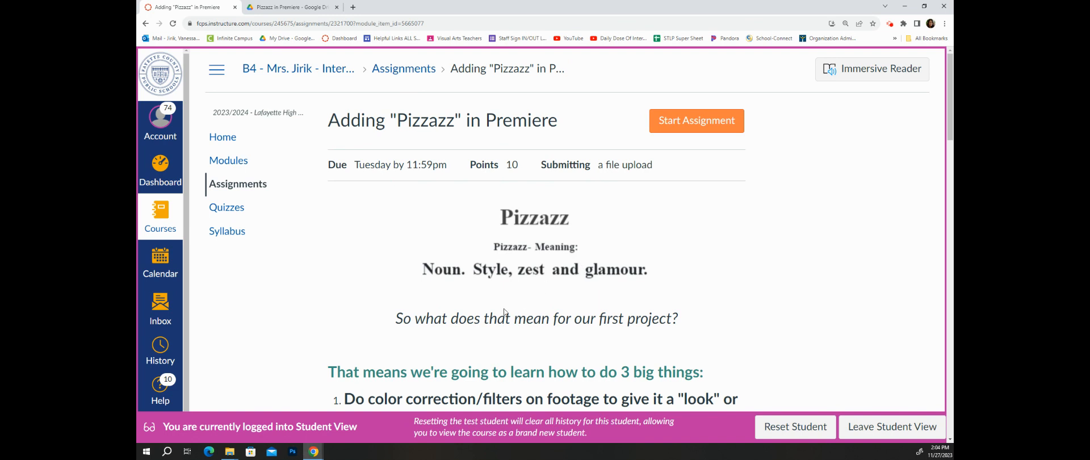
scroll(505, 311, down, 2)
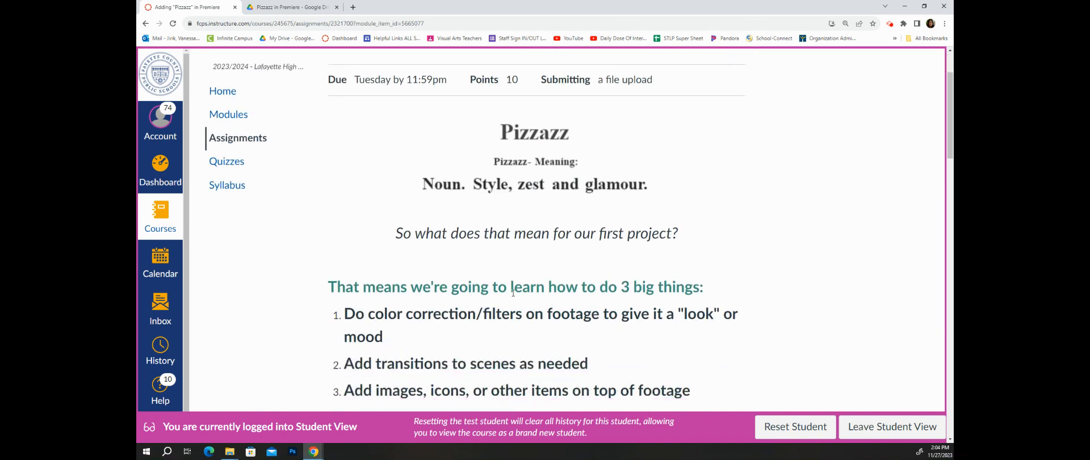
scroll(507, 304, down, 2)
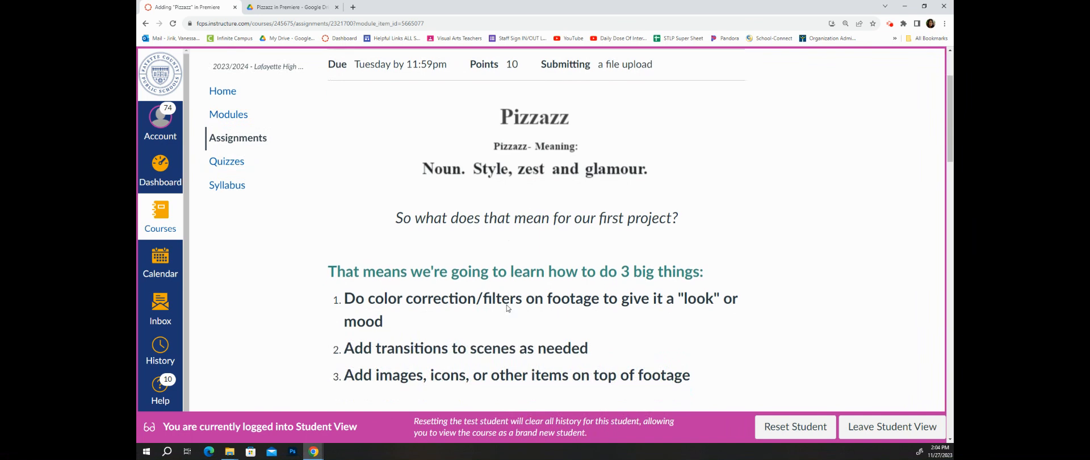
Step: Highlight the assignment's three goals one after another: color correction, transitions, and images on top of footage
drag(343, 227, 490, 255)
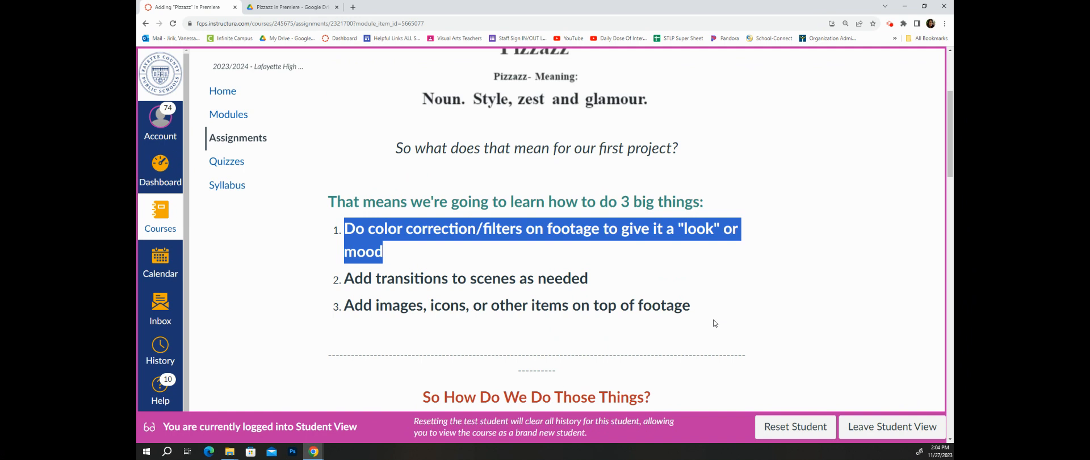
double_click(611, 276)
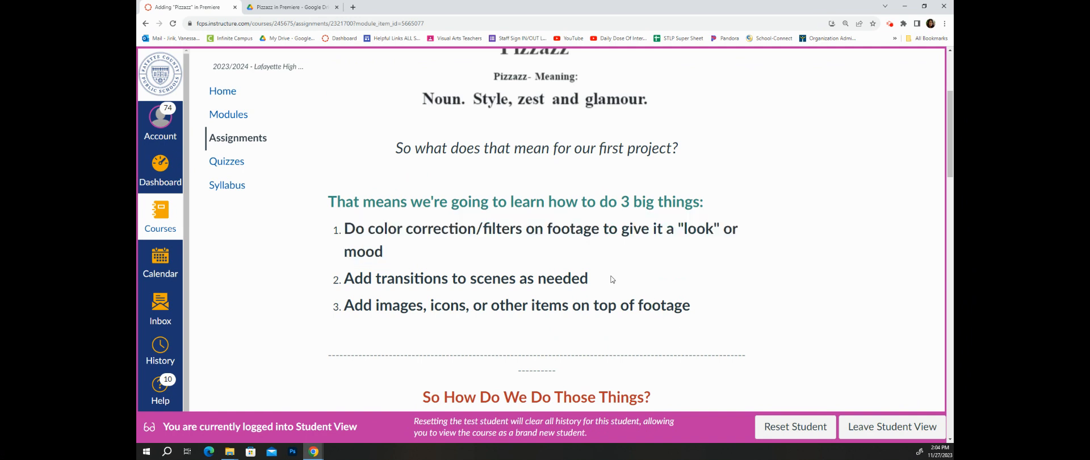
drag(525, 289, 342, 289)
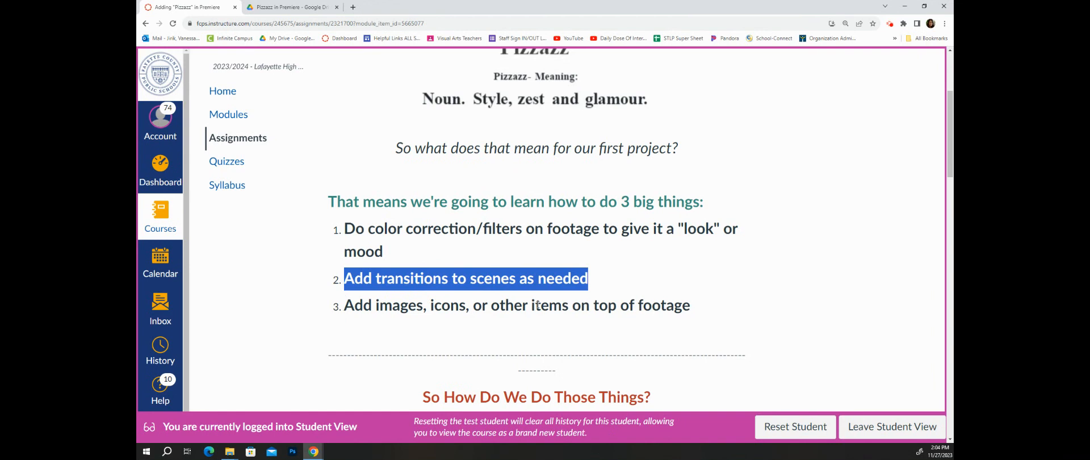
drag(698, 311, 350, 319)
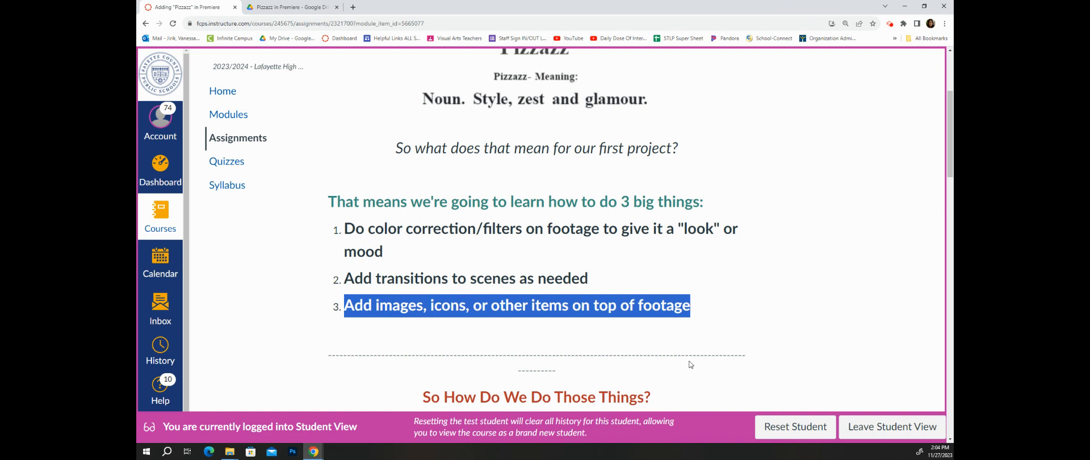
Step: Open the assignment's "Link To The Files You'll Need To Download"
scroll(691, 366, down, 4)
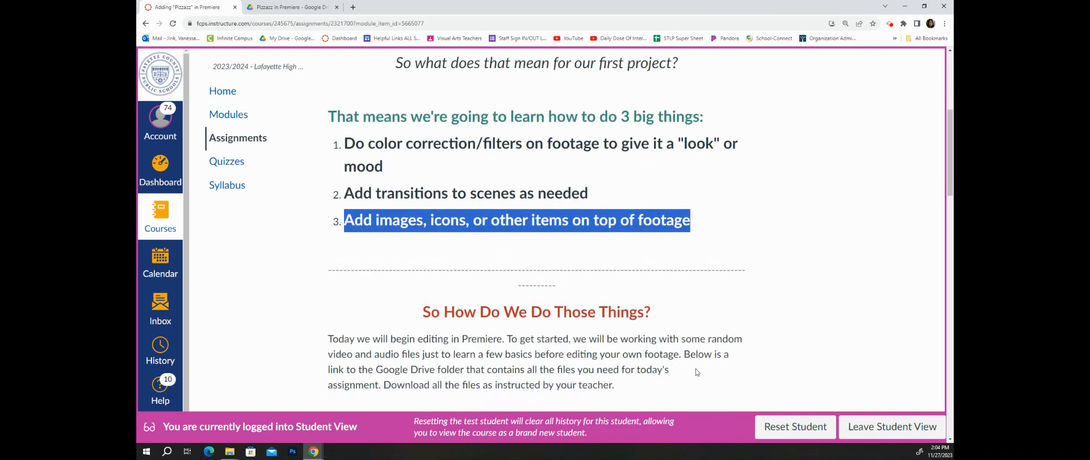
scroll(681, 368, down, 2)
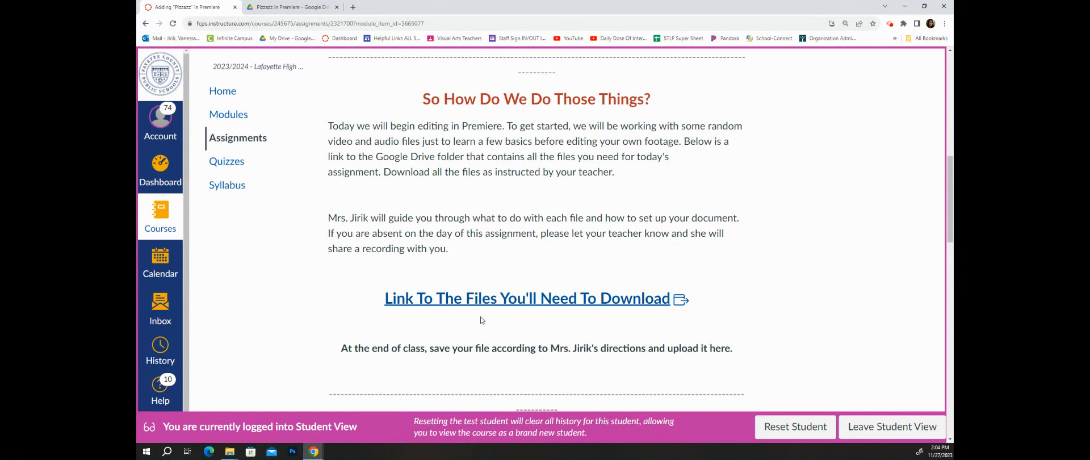
click(540, 306)
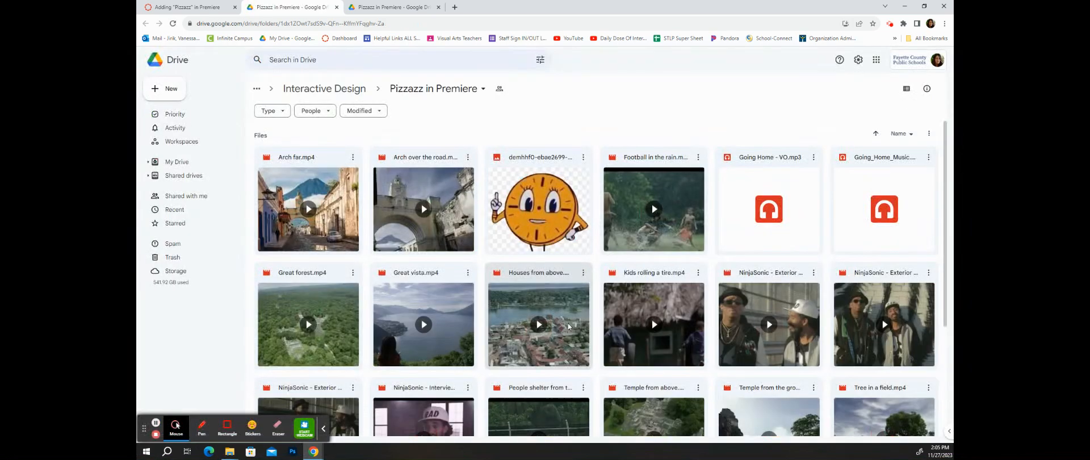
Step: Look through all the video, audio and image files in the Pizzazz in Premiere Drive folder
scroll(638, 411, down, 3)
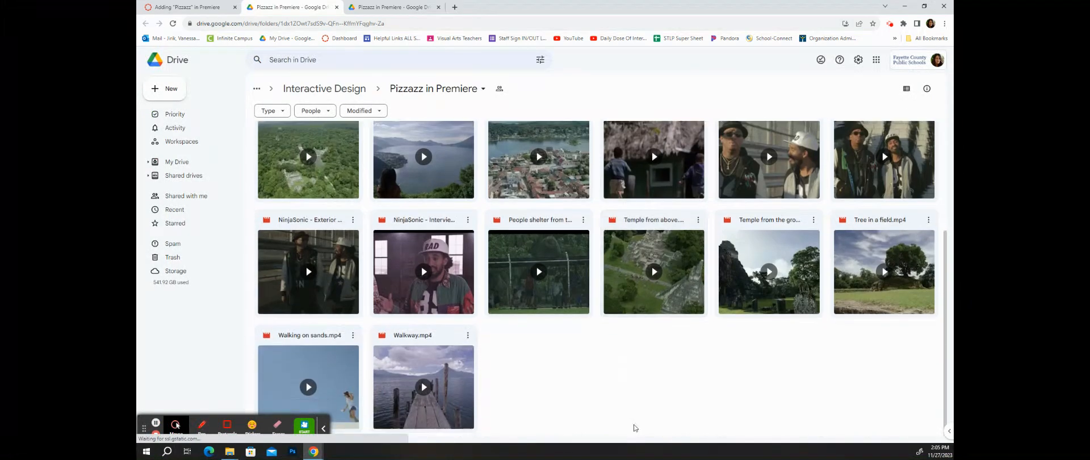
scroll(652, 167, up, 4)
scroll(652, 203, down, 4)
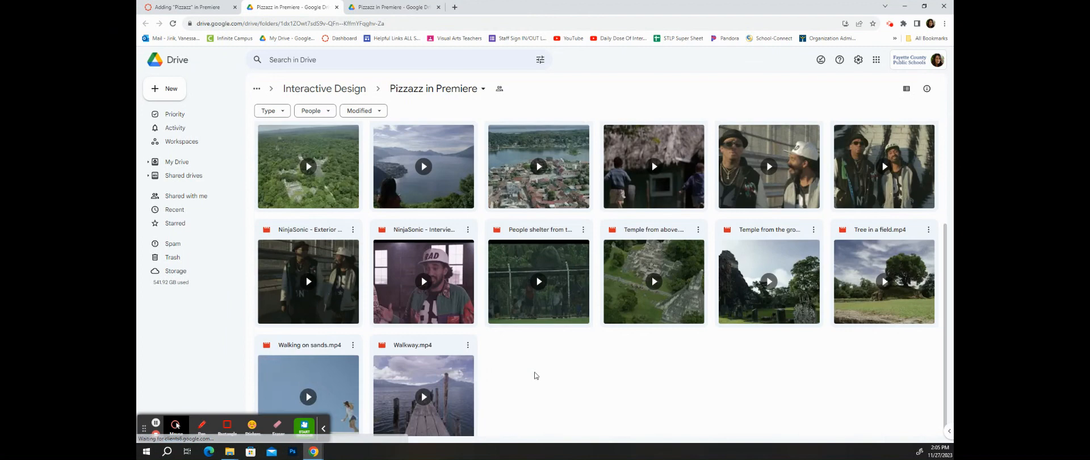
scroll(534, 376, up, 4)
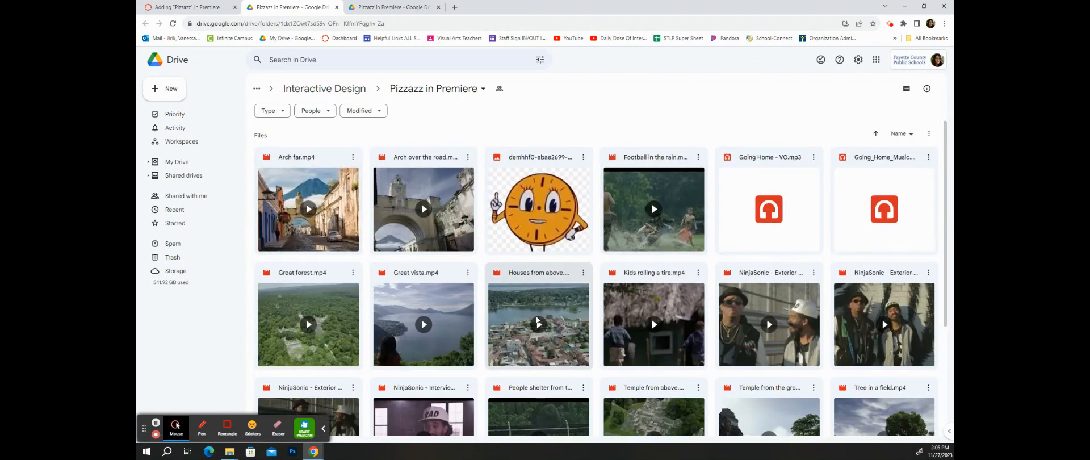
scroll(547, 341, down, 3)
scroll(547, 341, up, 3)
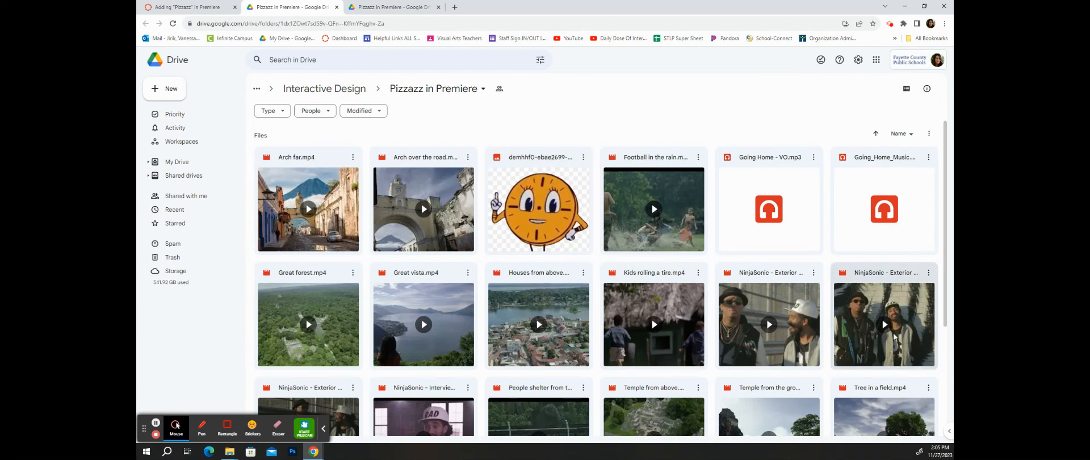
scroll(909, 377, down, 3)
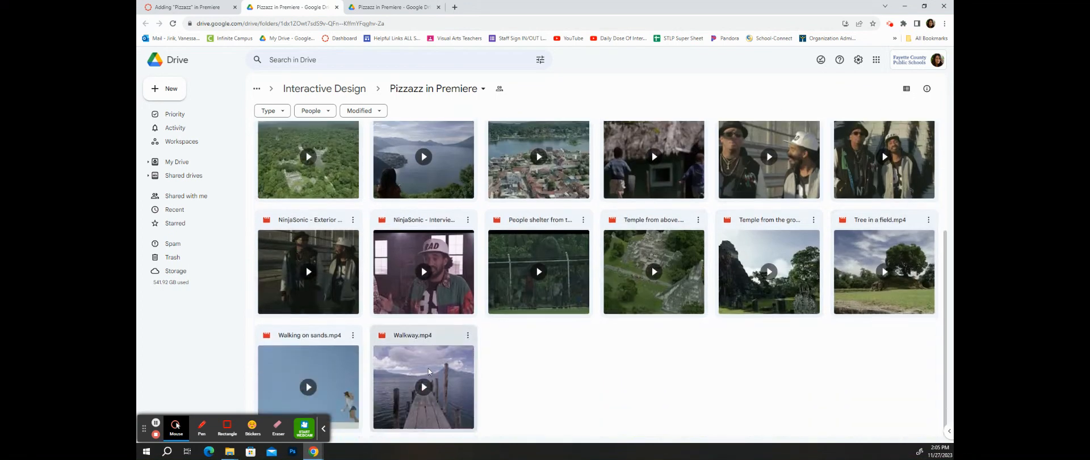
scroll(429, 372, up, 3)
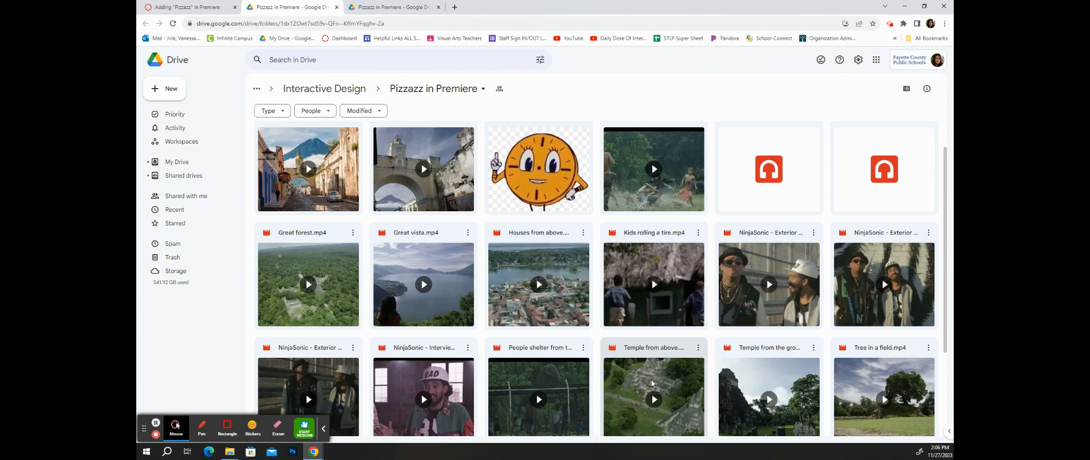
scroll(645, 384, down, 3)
scroll(563, 332, up, 3)
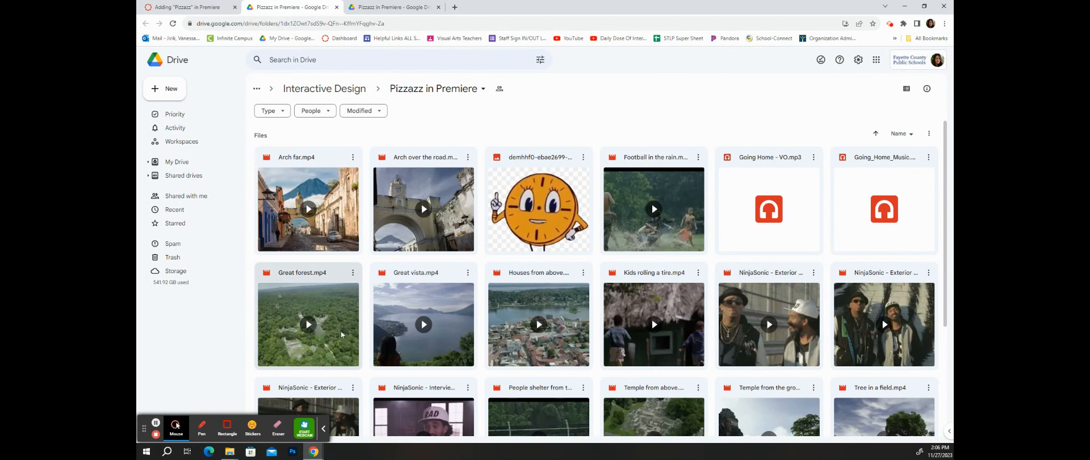
scroll(343, 327, down, 3)
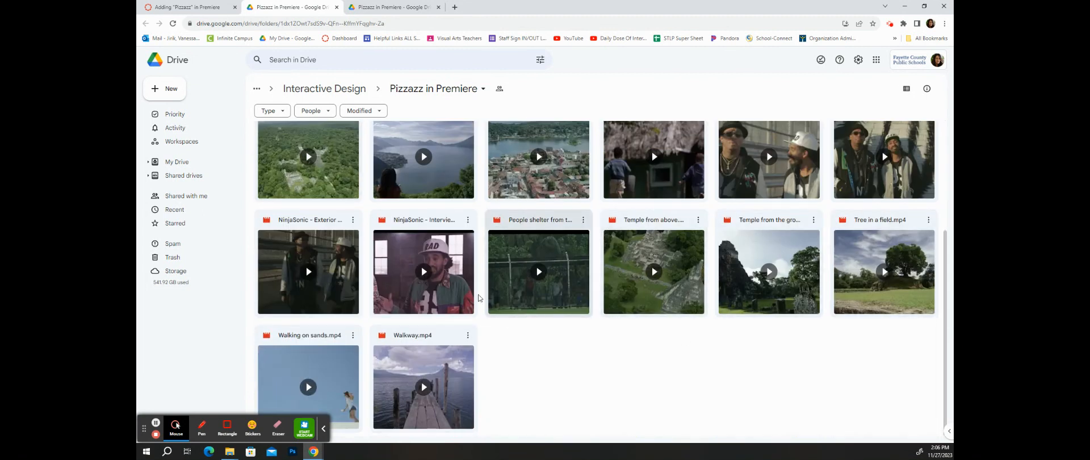
Step: Download the Arch far.mp4 video from the Pizzazz in Premiere folder
scroll(423, 395, up, 3)
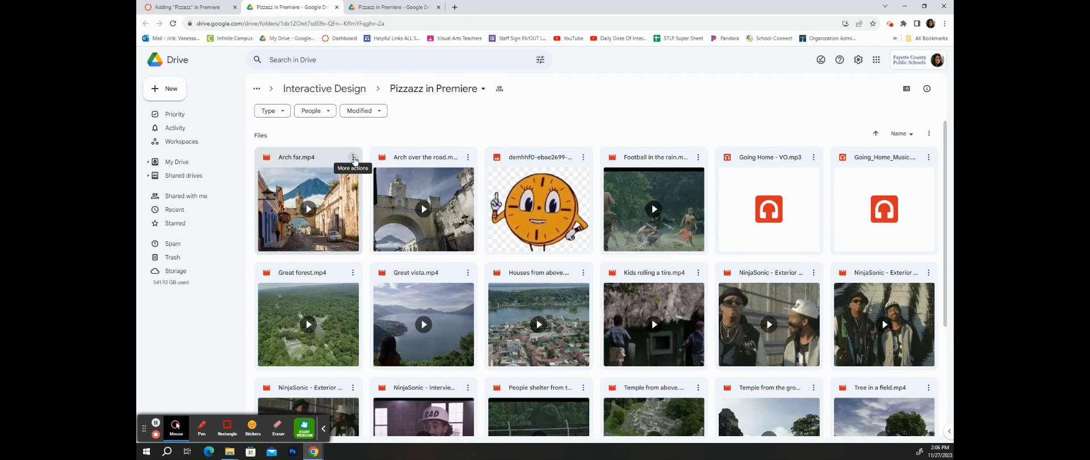
click(353, 158)
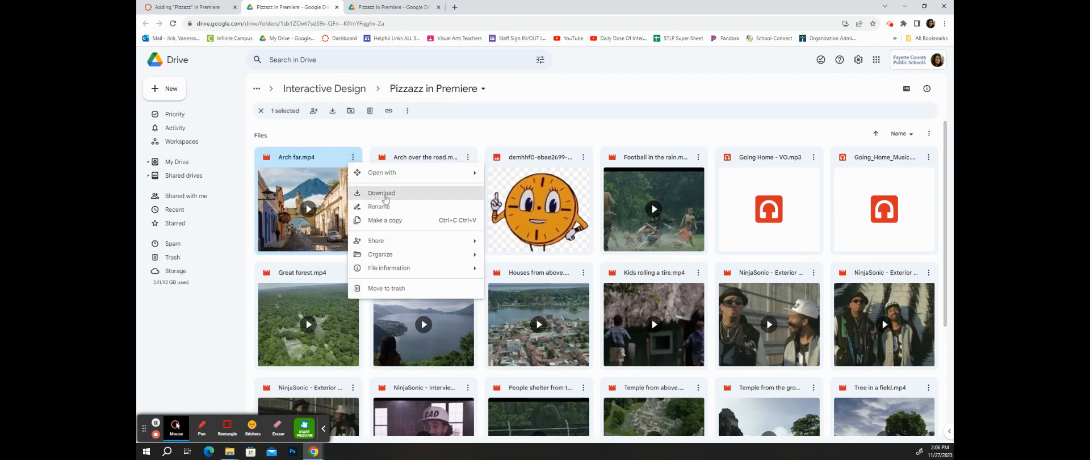
click(383, 193)
Step: Download the Going_Home_Music audio file from the folder
scroll(353, 280, down, 2)
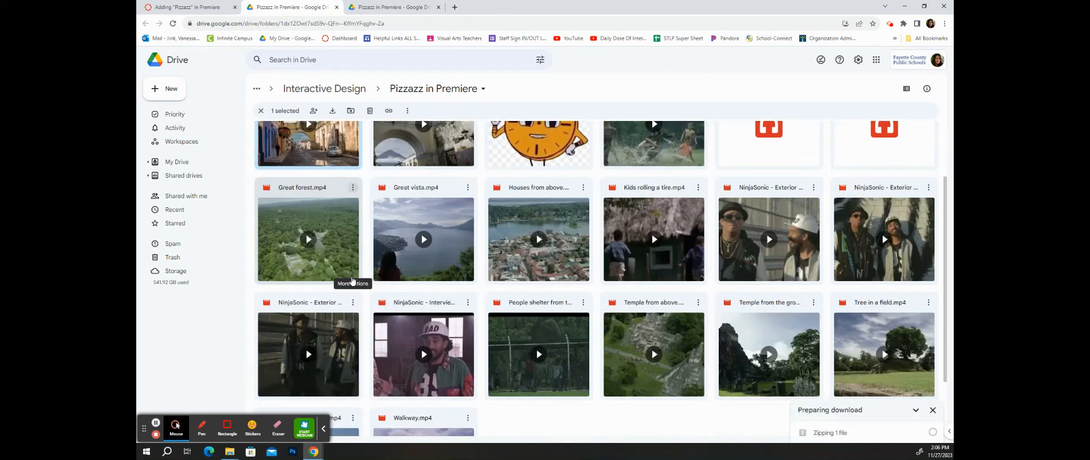
scroll(645, 304, up, 2)
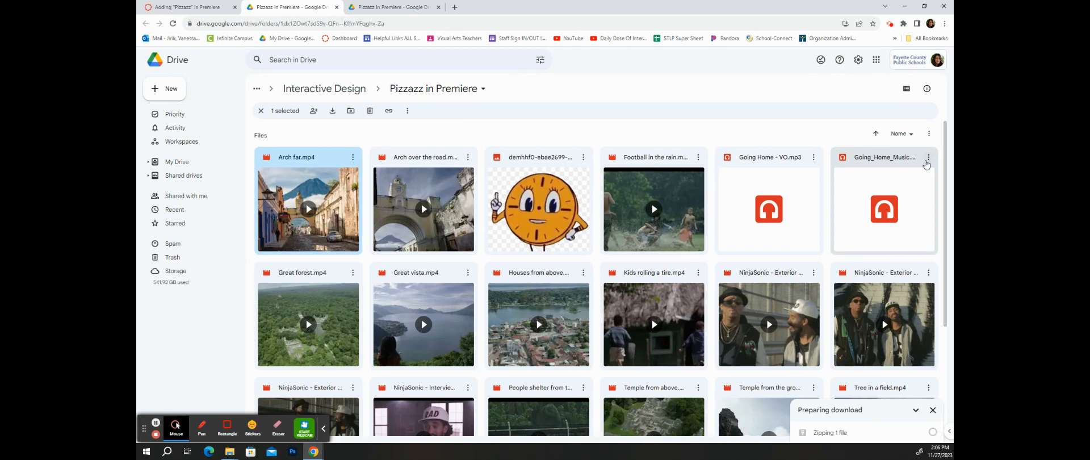
click(929, 157)
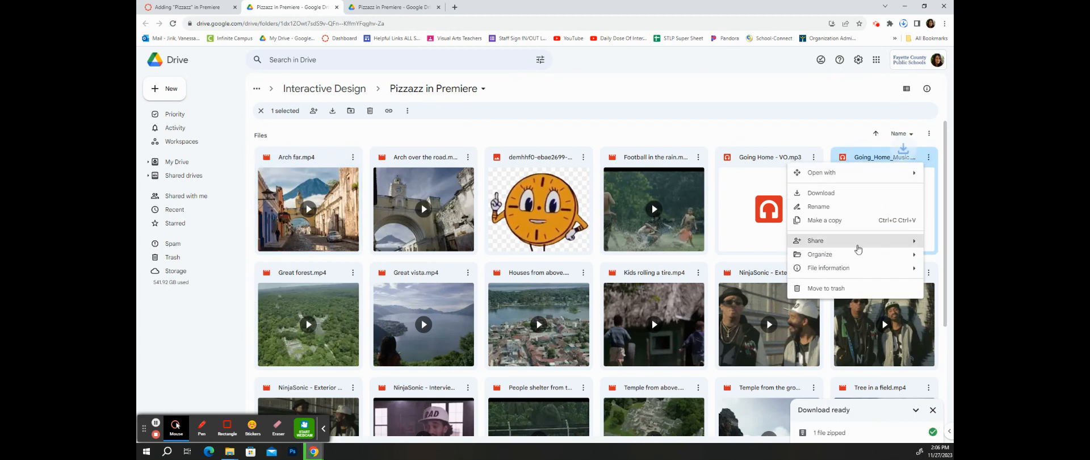
click(844, 193)
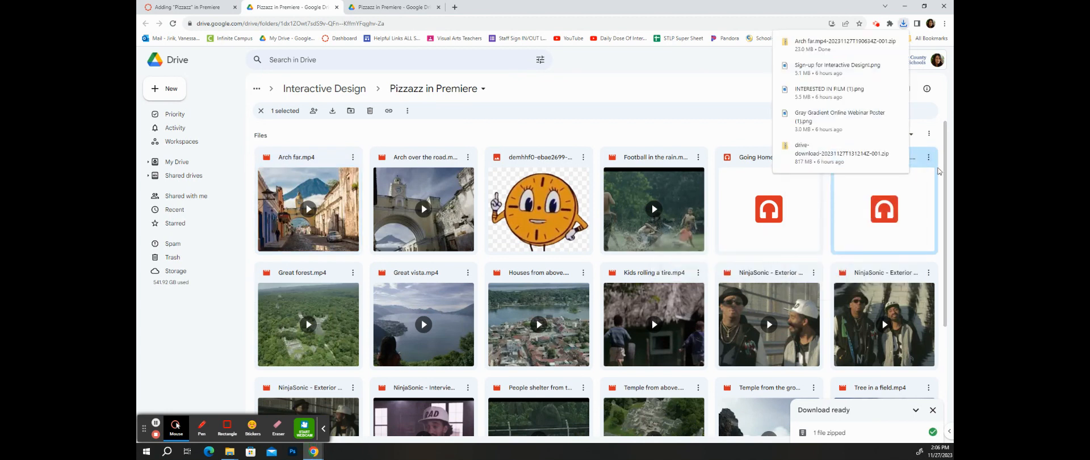
click(929, 157)
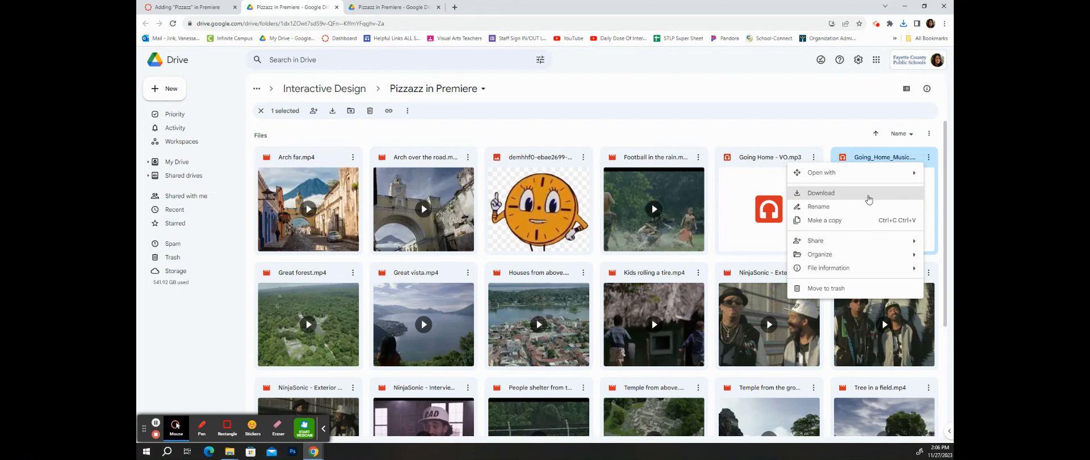
click(872, 194)
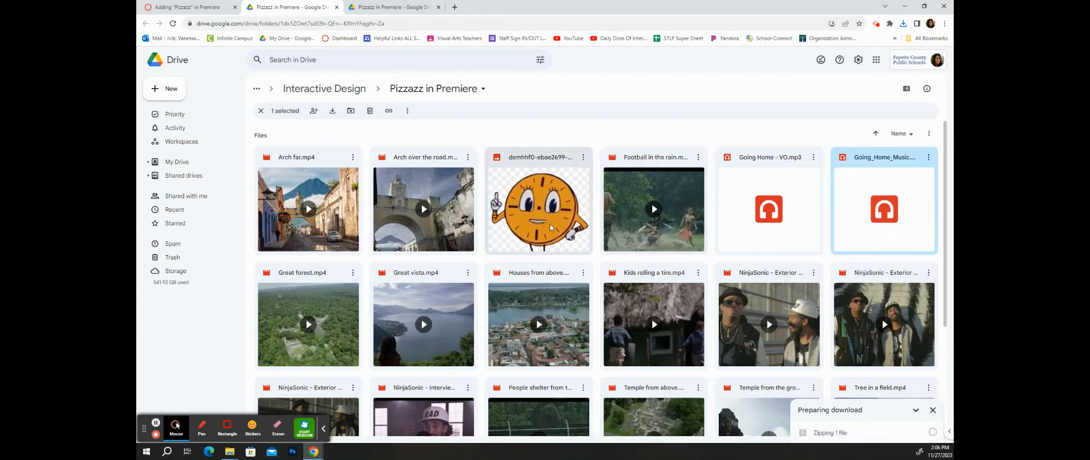
Step: Download the clock character image (demhhf0) and the Great forest.mp4 video from the Pizzazz in Premiere folder
click(583, 162)
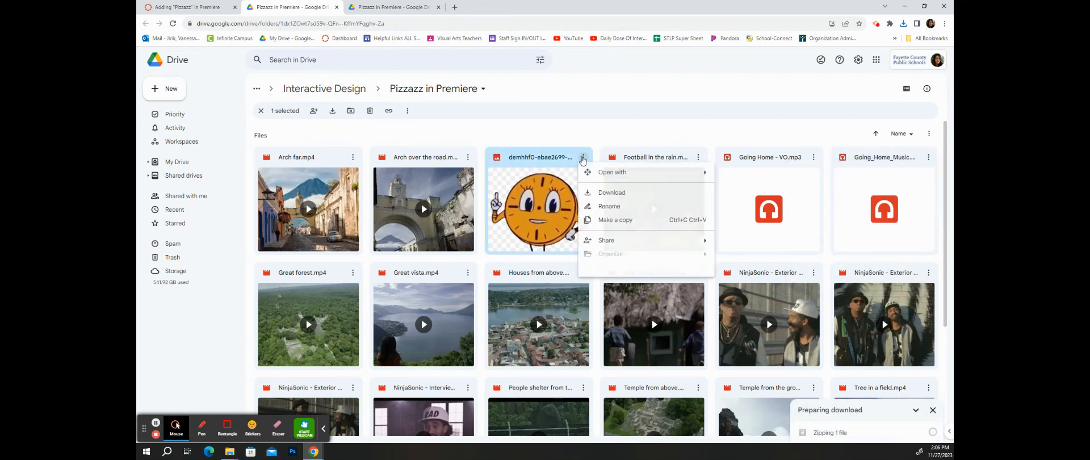
click(606, 200)
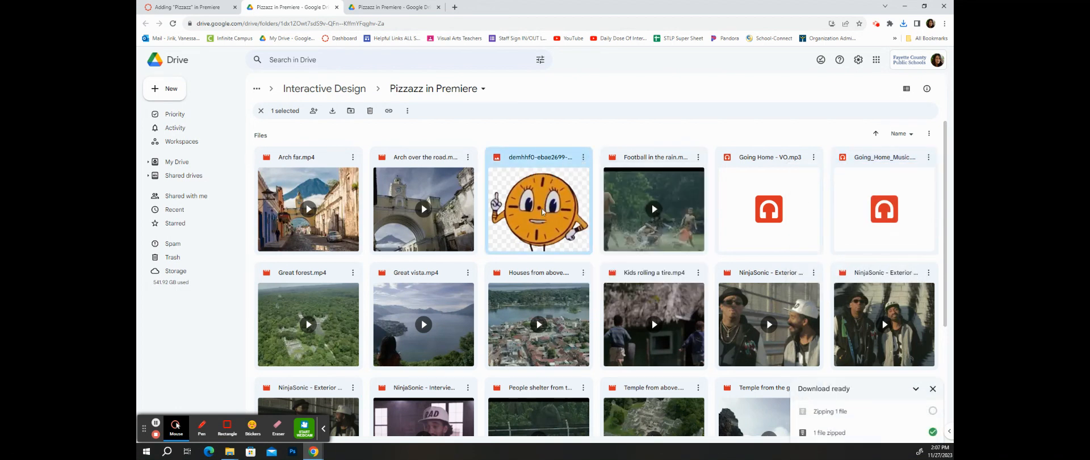
scroll(363, 239, down, 2)
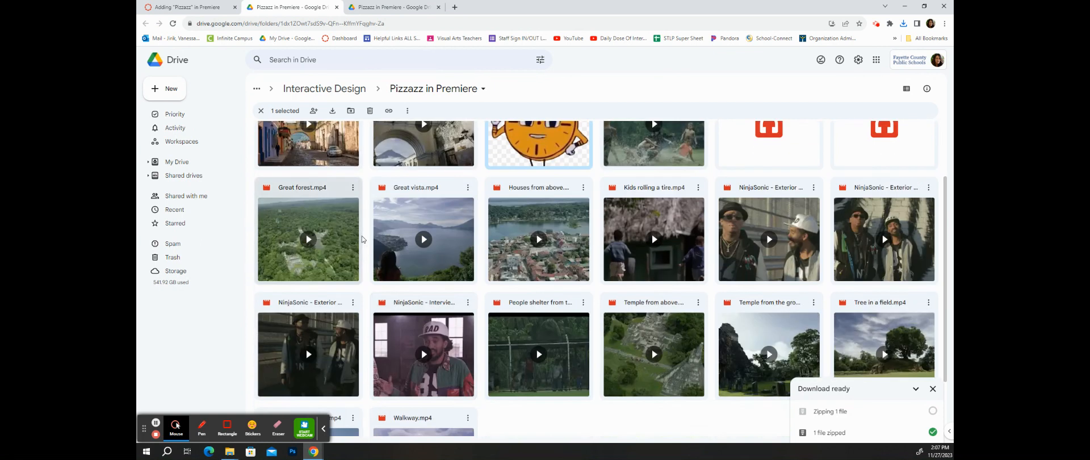
click(352, 188)
click(399, 223)
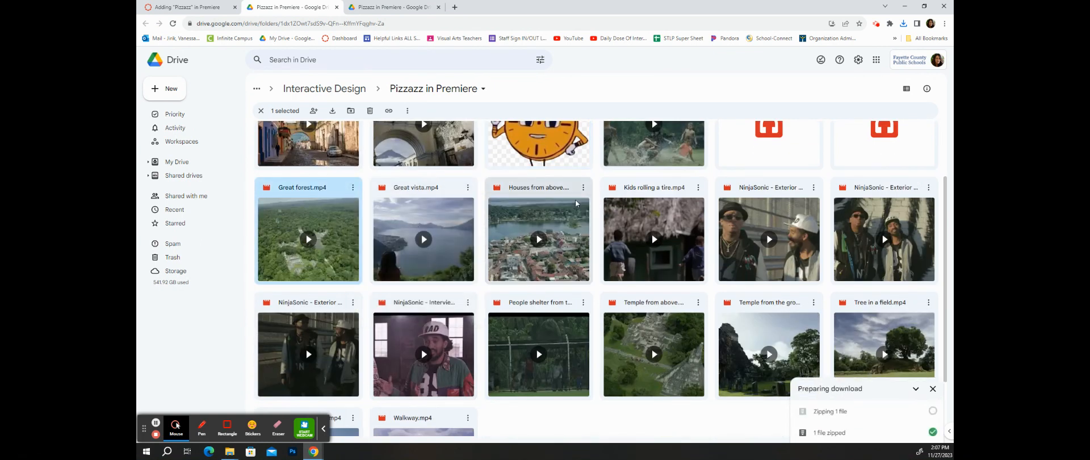
Step: Download the Houses from above and Temple from above videos from the folder
click(583, 187)
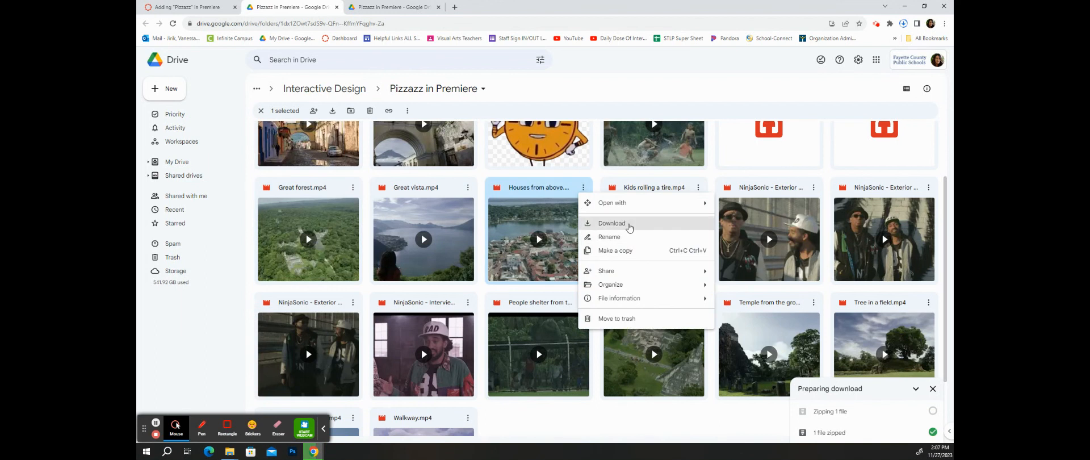
click(612, 223)
scroll(699, 267, down, 1)
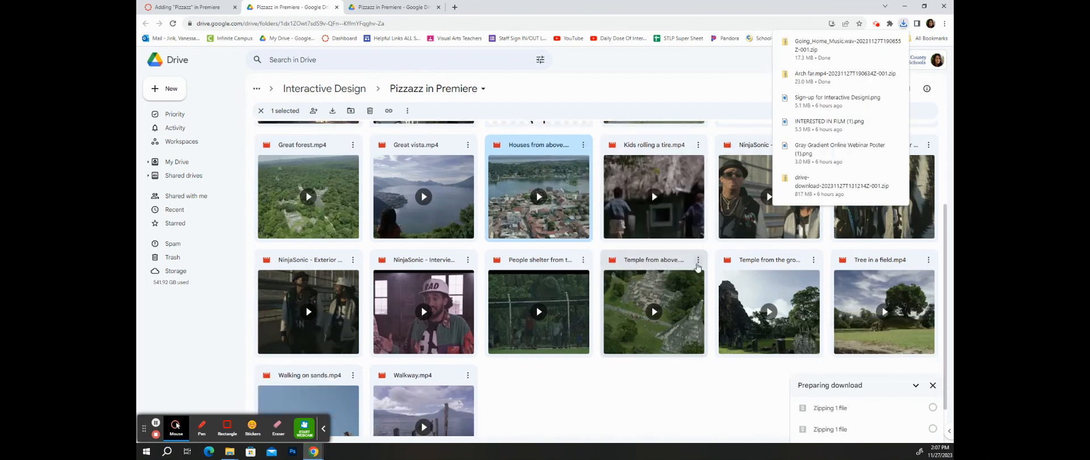
click(698, 261)
click(732, 295)
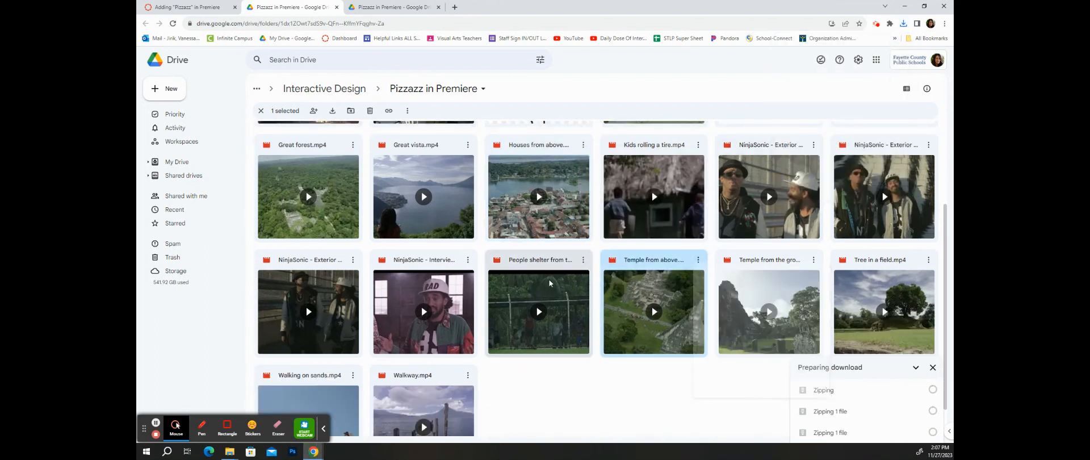
Step: Download the NinjaSonic - Interview video from the folder
click(468, 259)
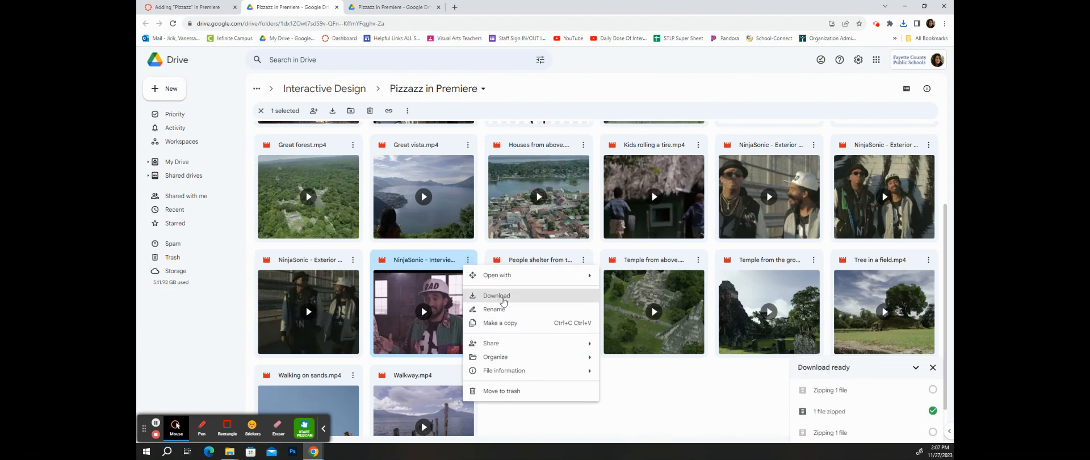
click(499, 296)
scroll(617, 328, up, 3)
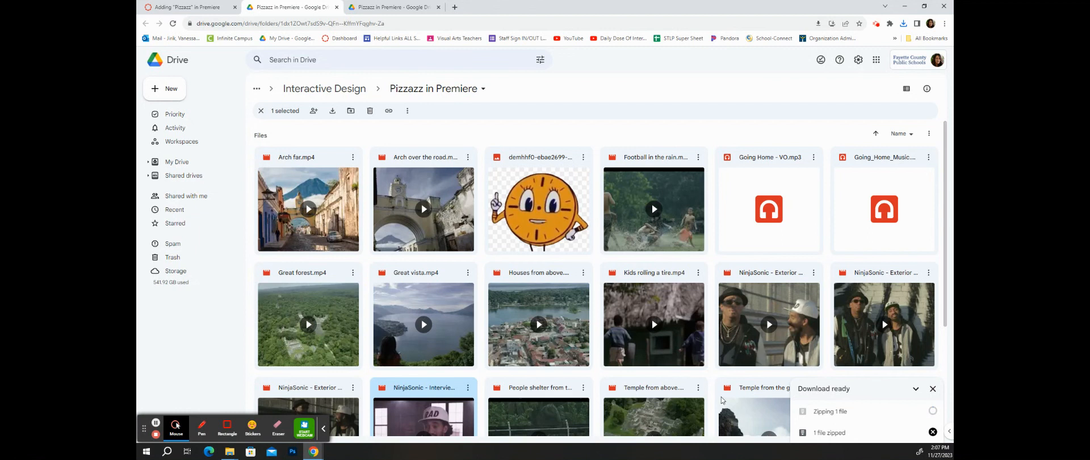
scroll(677, 263, down, 2)
scroll(318, 312, up, 2)
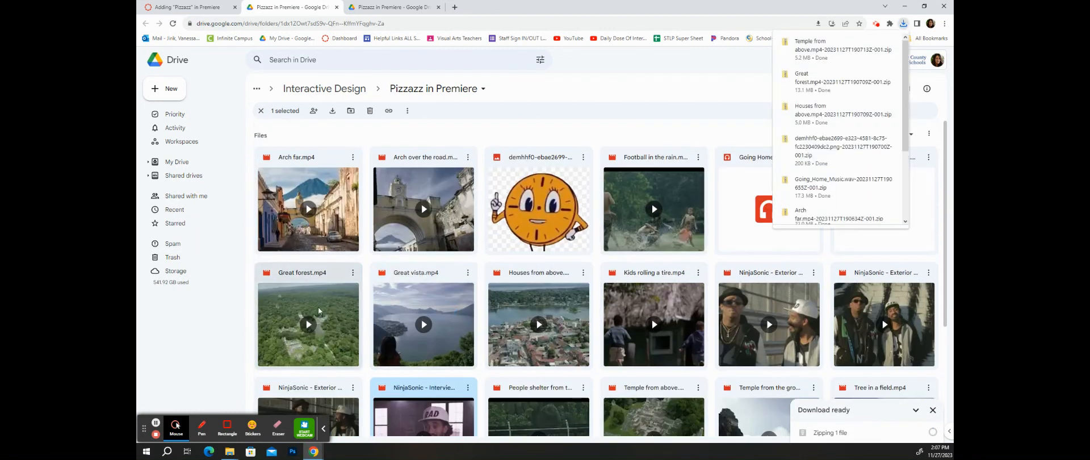
Step: Preview the Great forest.mp4 video, skip ahead in it, and return to the folder's file list
double_click(334, 307)
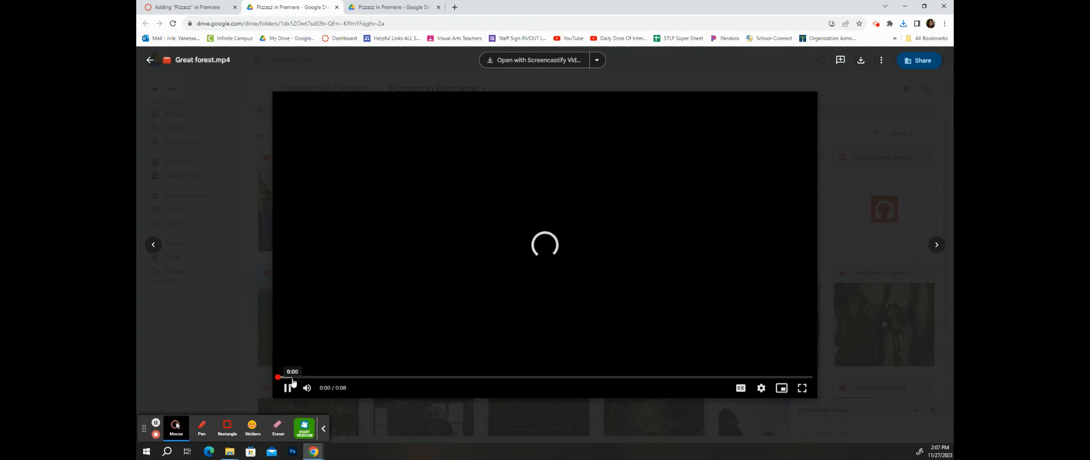
drag(301, 377, 621, 377)
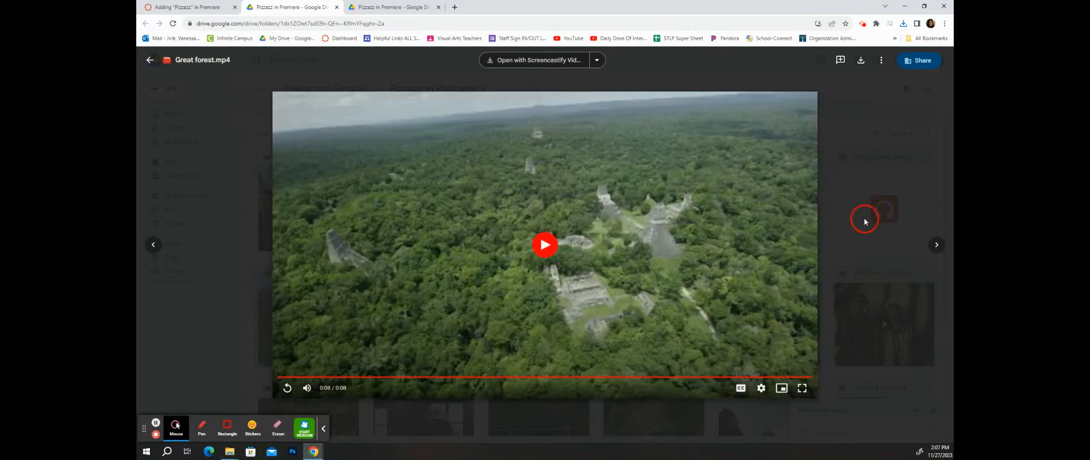
click(863, 217)
scroll(833, 334, down, 3)
scroll(834, 334, up, 3)
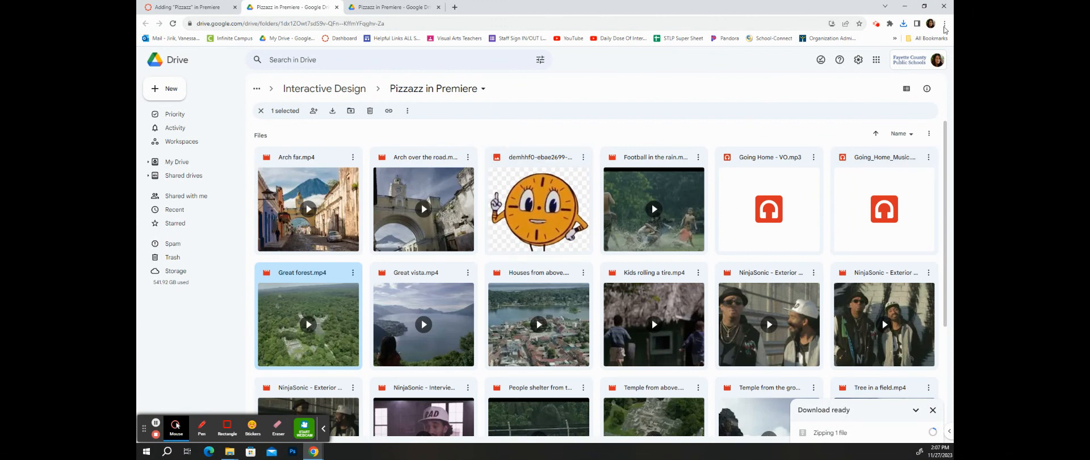
Step: Leave the browser for the desktop and launch Adobe Premiere Pro 2024, checking its System Compatibility window
click(906, 7)
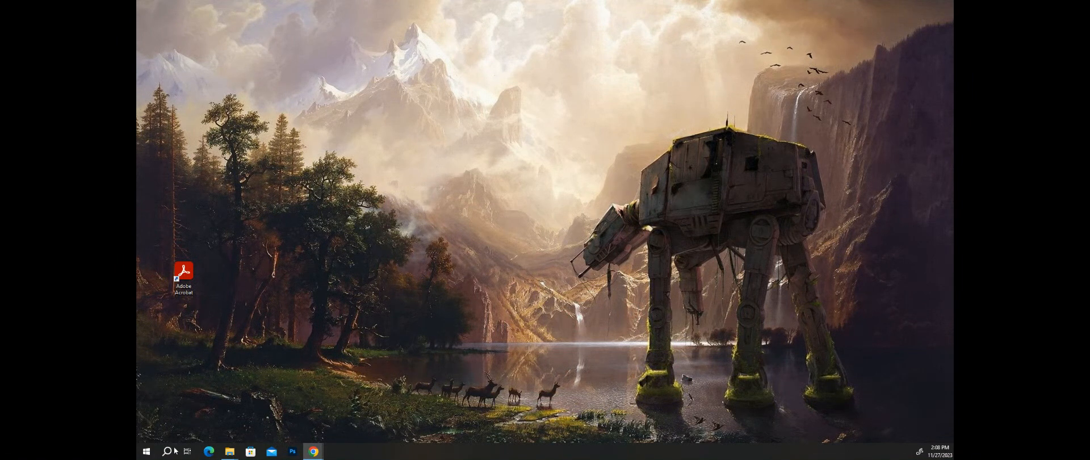
click(146, 452)
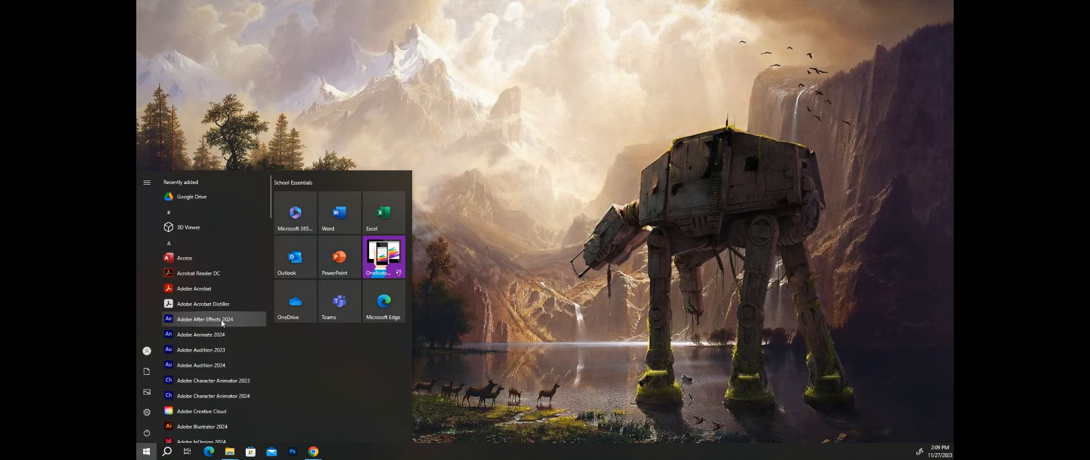
scroll(220, 319, down, 1)
scroll(221, 327, down, 2)
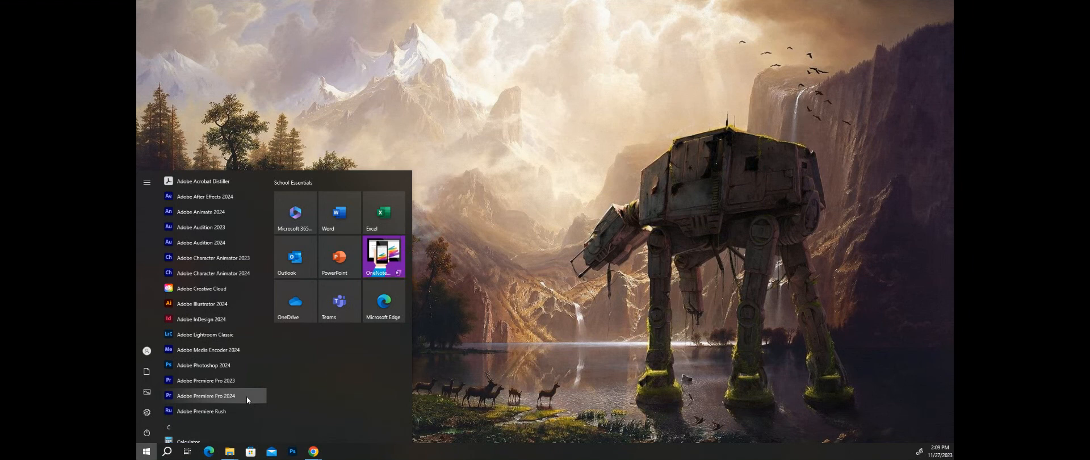
click(246, 396)
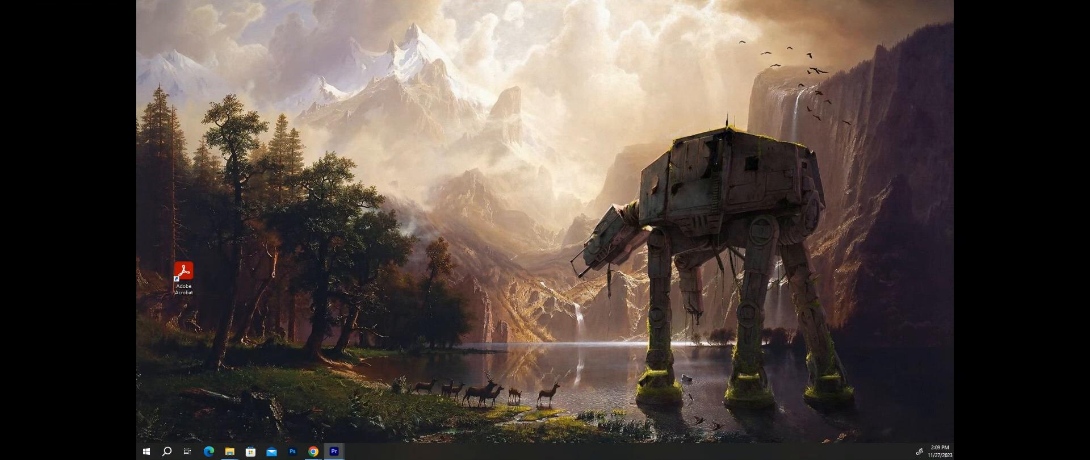
mouse_move(334, 451)
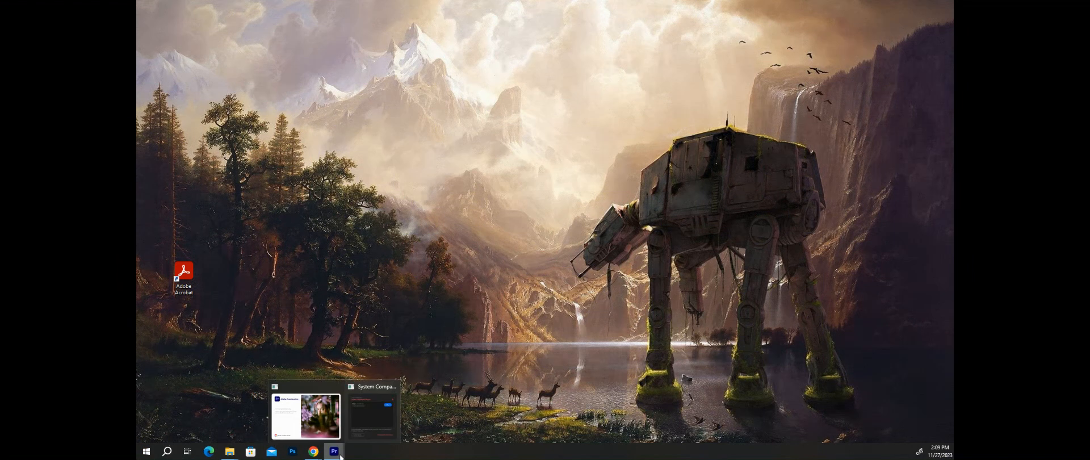
click(379, 430)
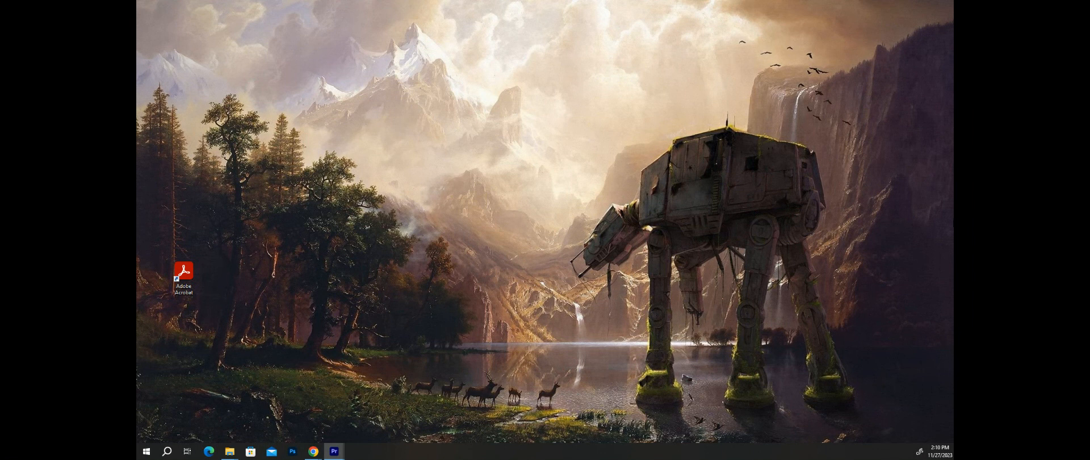
drag(159, 157, 796, 181)
mouse_move(338, 456)
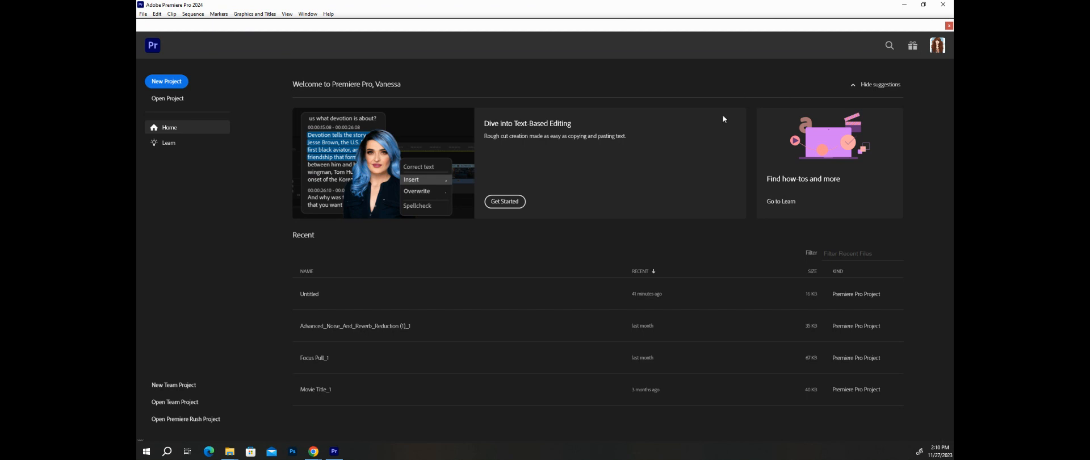
Step: View the Learn page's tutorials and return to the Home screen
click(176, 144)
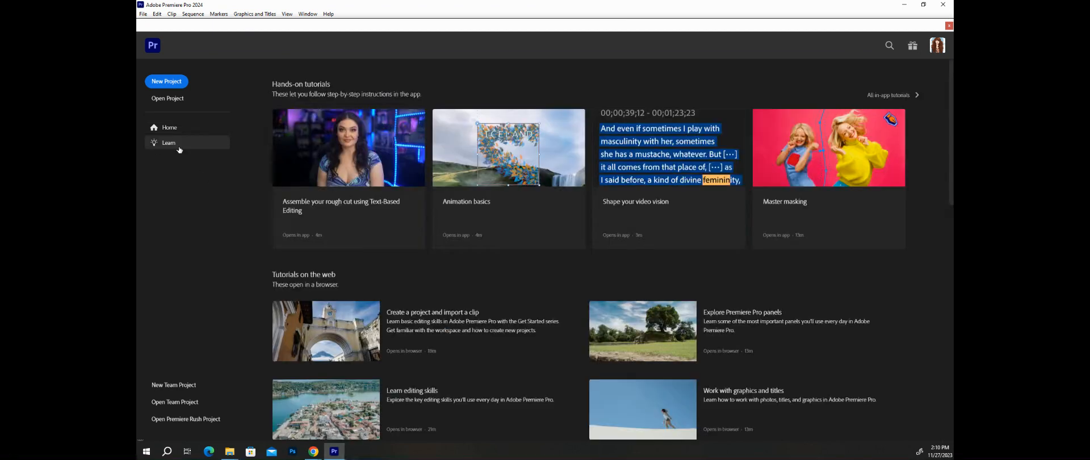
click(220, 127)
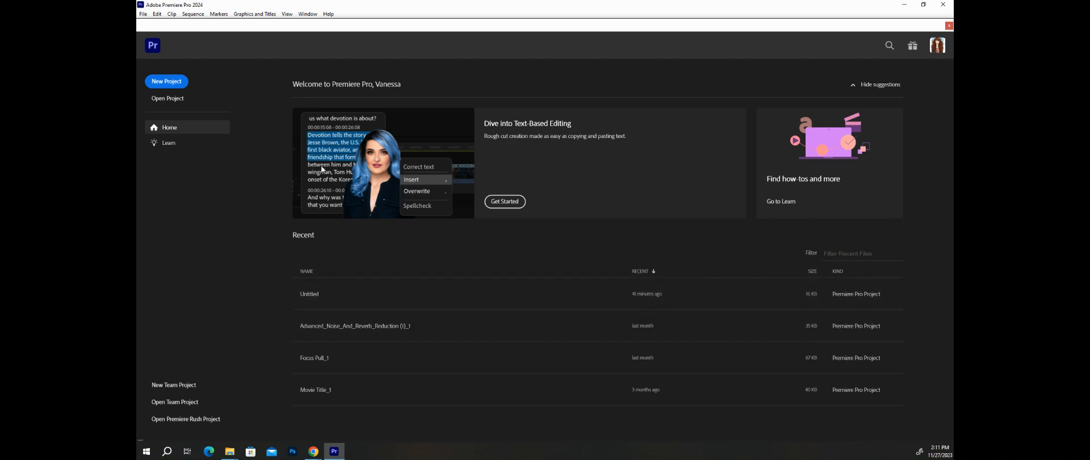
Step: Start a new project and look over the media in the Going Home project's Footage folder
click(173, 82)
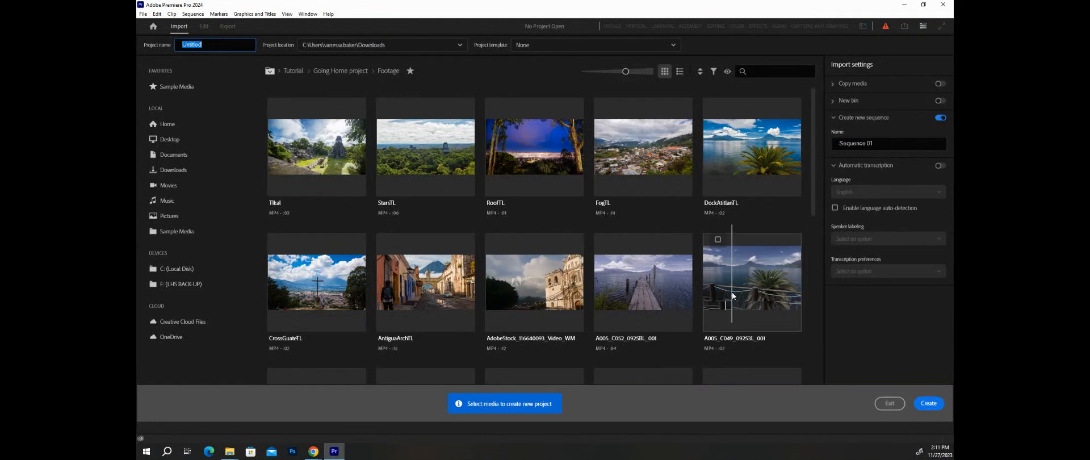
scroll(724, 295, down, 3)
scroll(471, 329, down, 3)
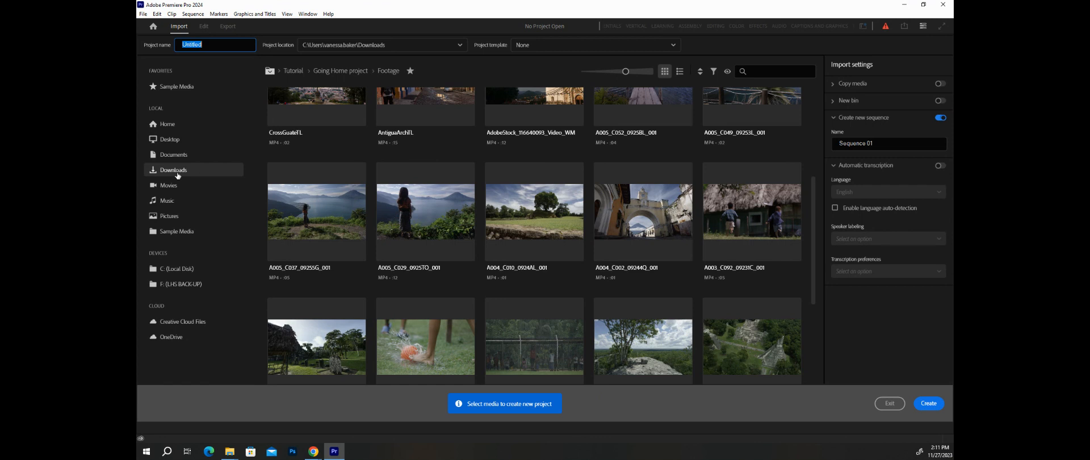
Step: Show the Downloads folder as the import source and look through it for the downloaded assignment media
click(196, 173)
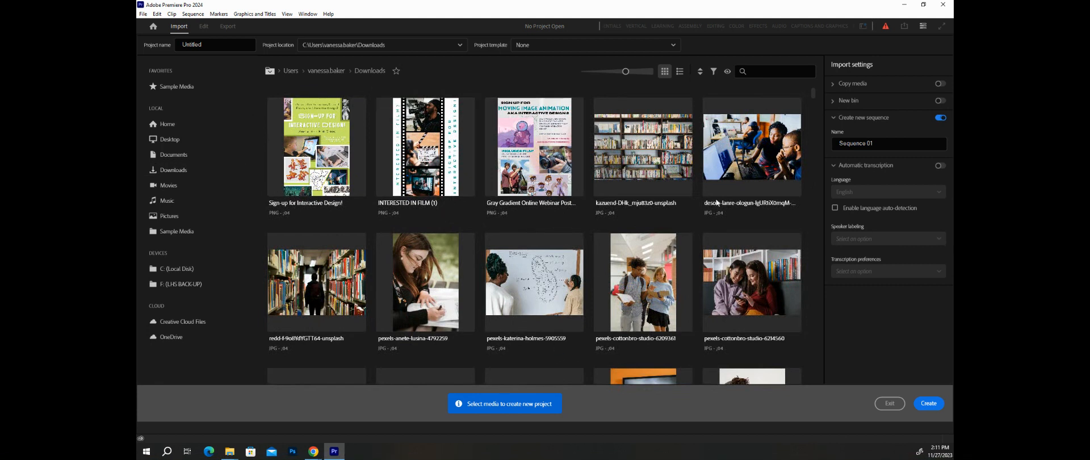
scroll(579, 304, down, 2)
scroll(579, 305, down, 3)
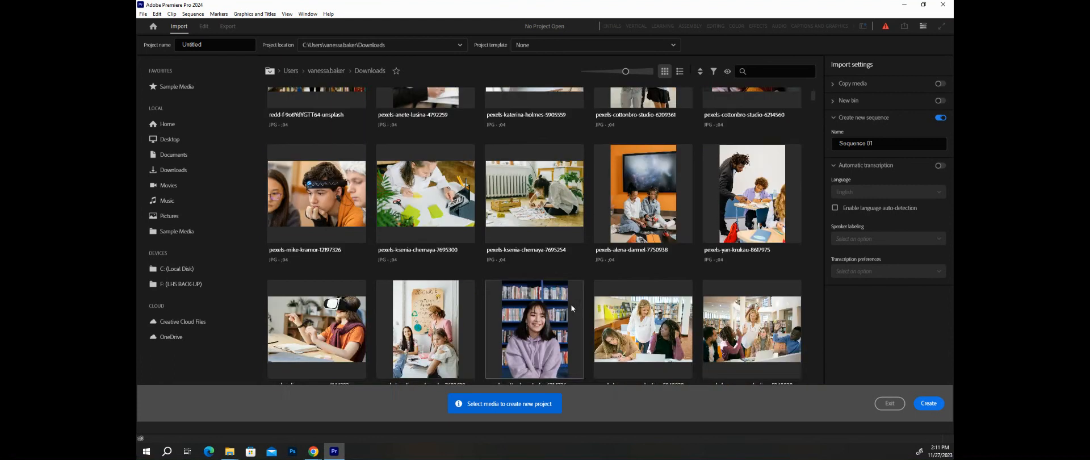
scroll(561, 310, up, 5)
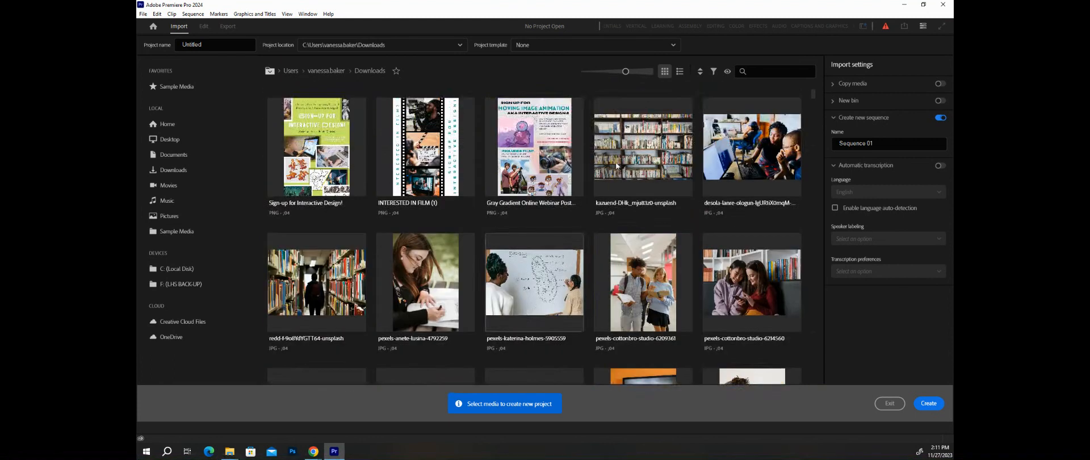
scroll(664, 287, down, 3)
scroll(635, 293, up, 2)
scroll(635, 293, up, 1)
Step: Check the sort options for the Downloads media and look through the files again for the assignment media
click(203, 170)
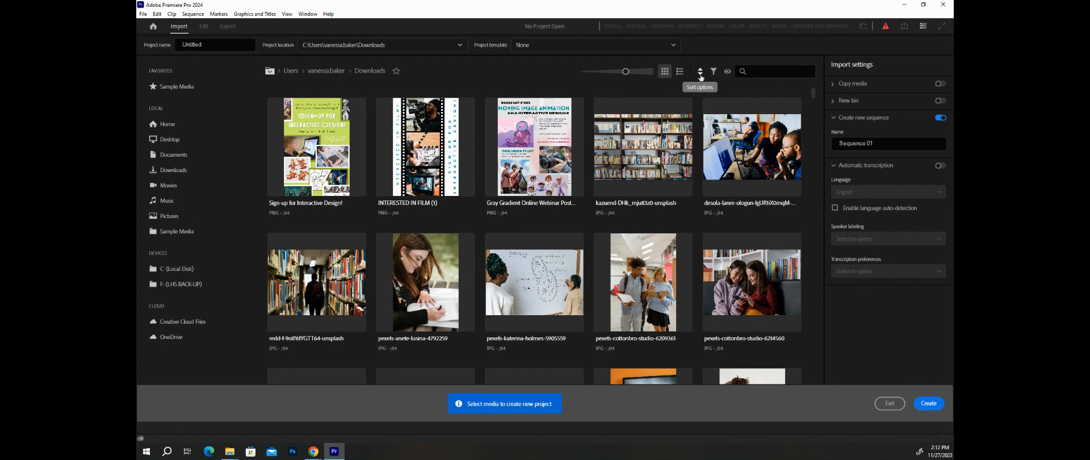
click(700, 73)
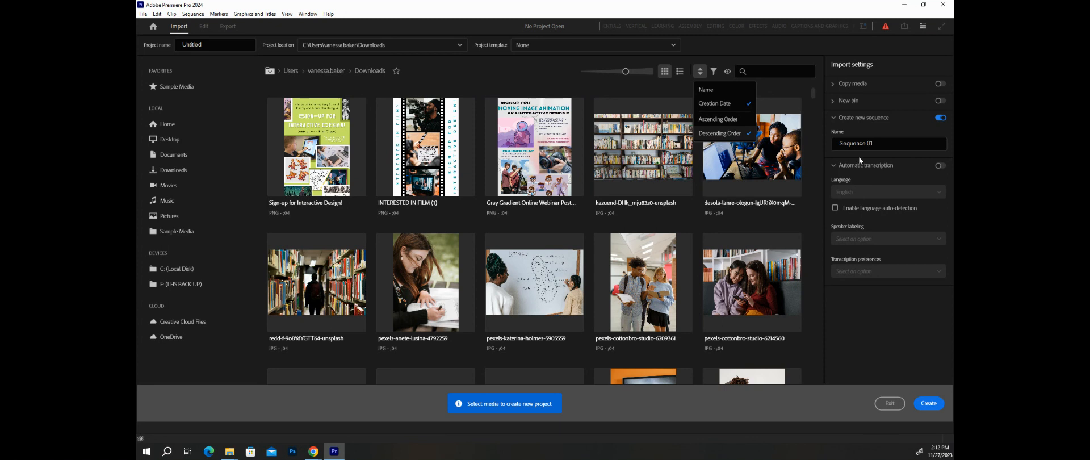
scroll(478, 269, down, 1)
scroll(463, 283, up, 1)
click(796, 92)
scroll(522, 301, down, 2)
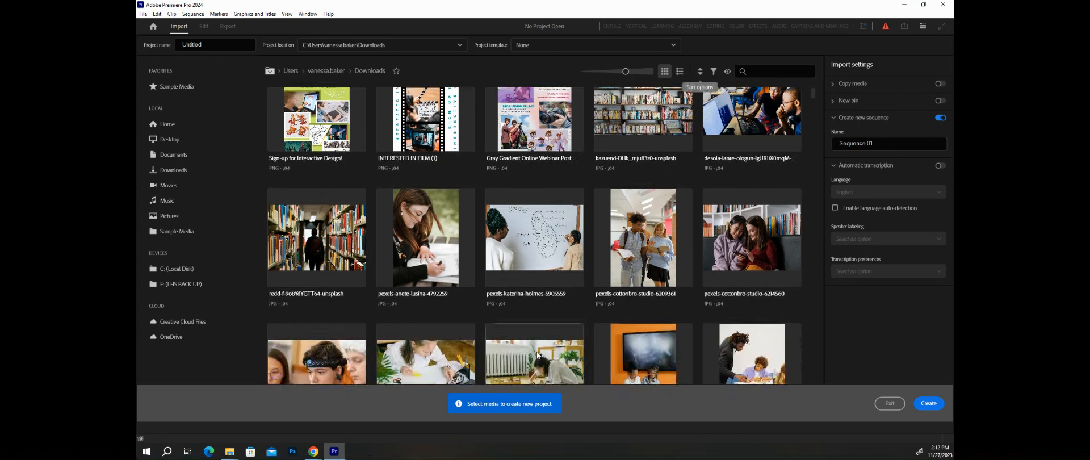
scroll(536, 352, down, 2)
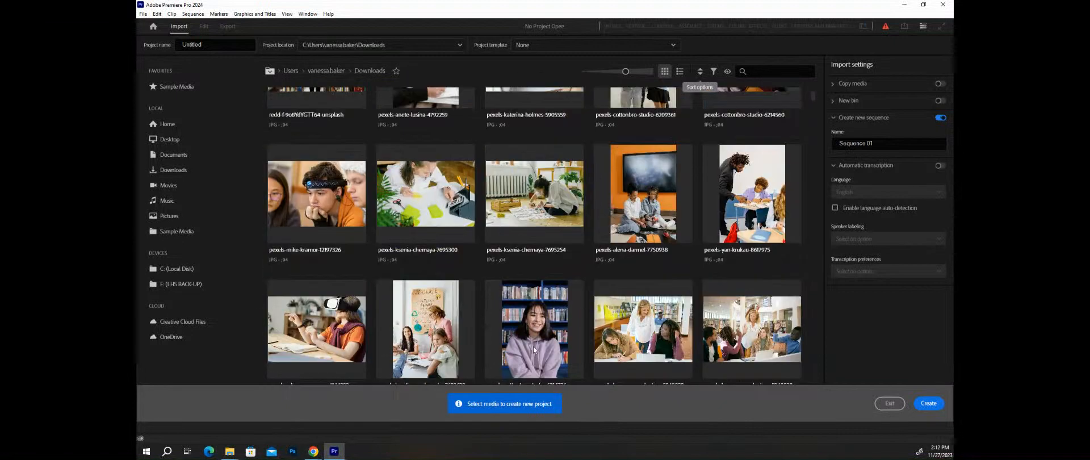
scroll(528, 347, up, 4)
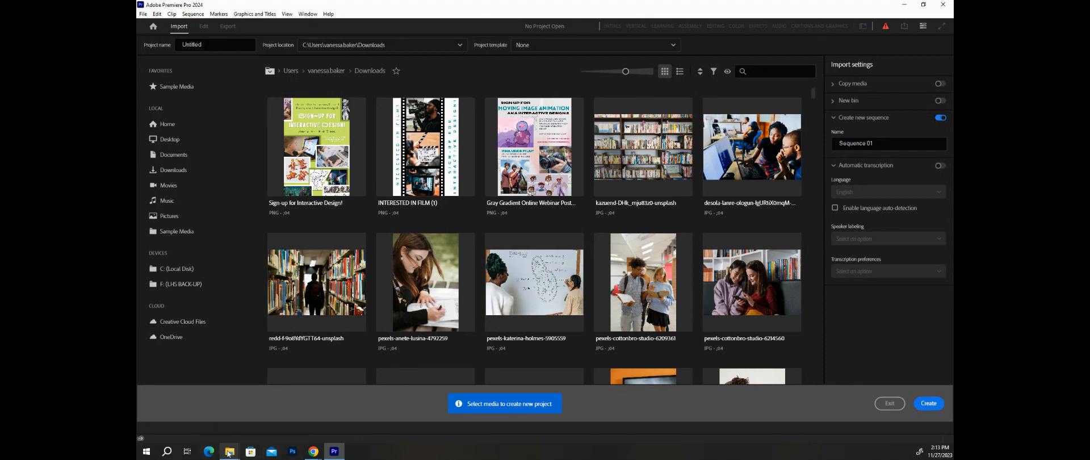
Step: Switch to File Explorer, reposition its window over Premiere, and open the Downloads folder
mouse_move(229, 452)
click(278, 388)
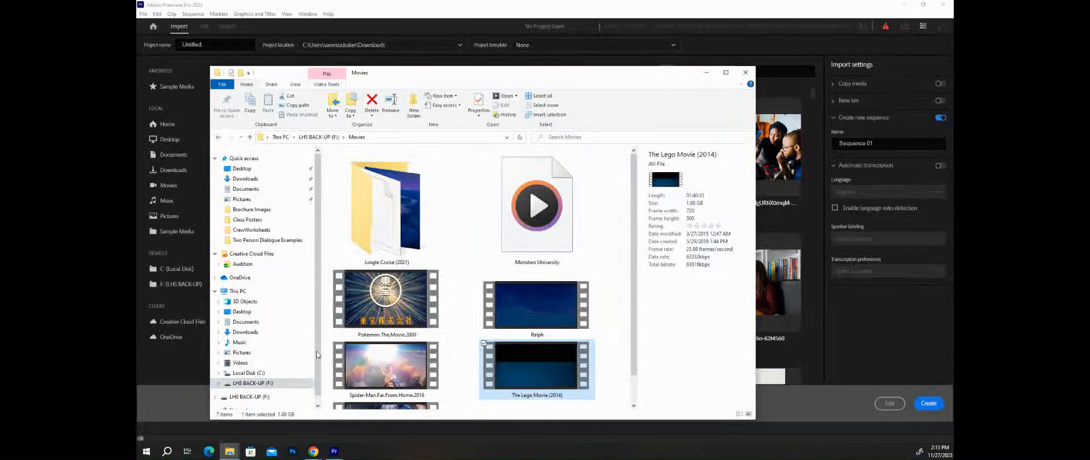
drag(394, 74, 461, 55)
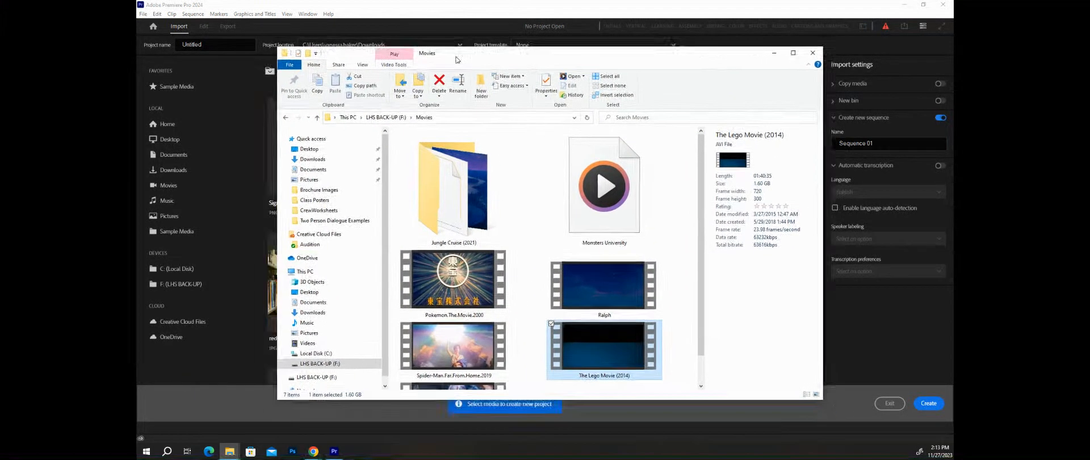
click(313, 159)
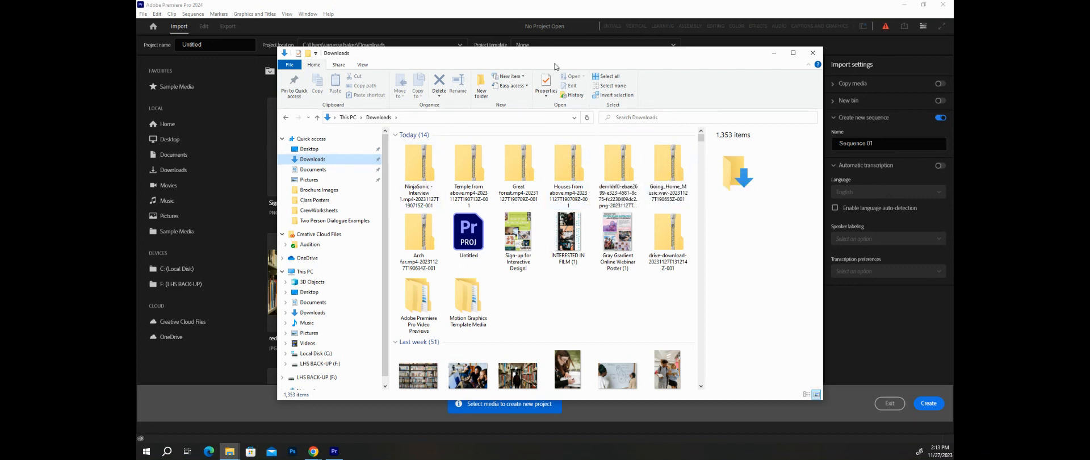
Step: Extract the NinjaSonic - Interview 1 zip to its own folder in Downloads and close the extracted folder's window
drag(556, 59, 583, 73)
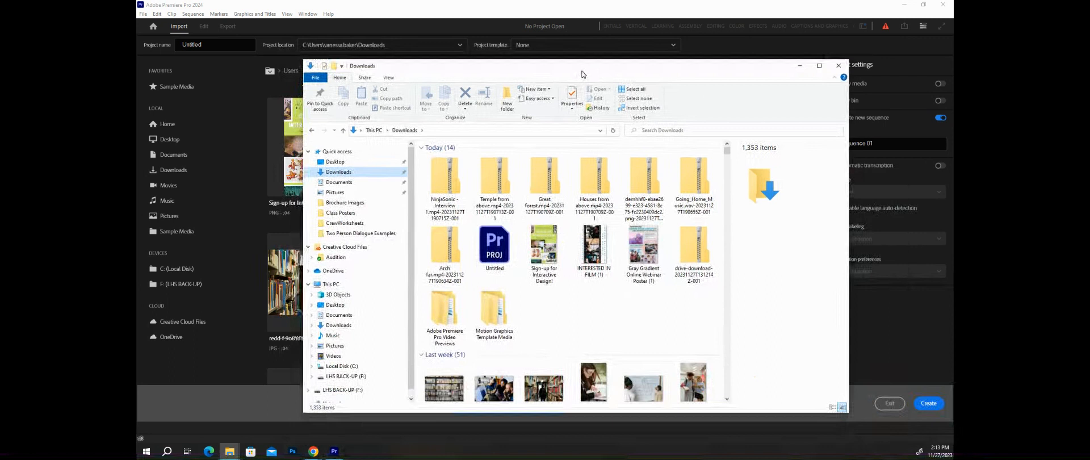
click(445, 187)
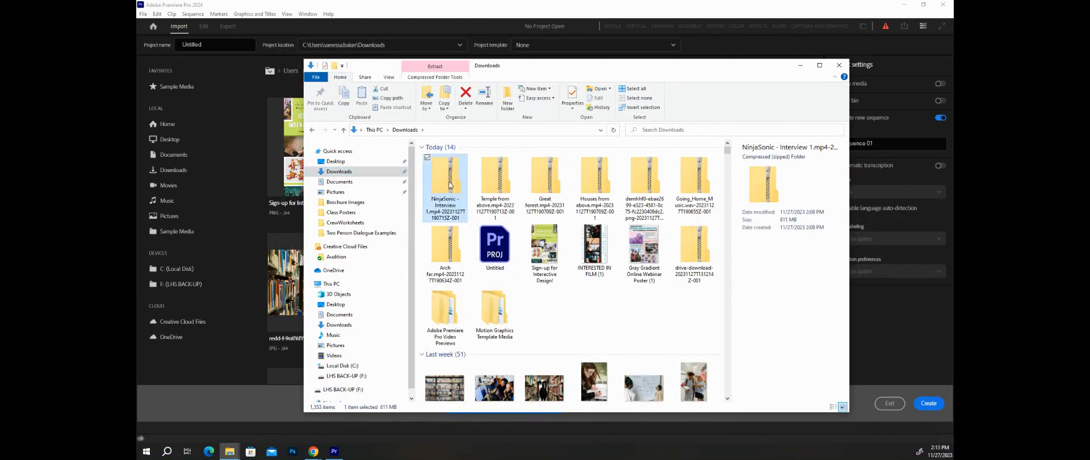
click(448, 76)
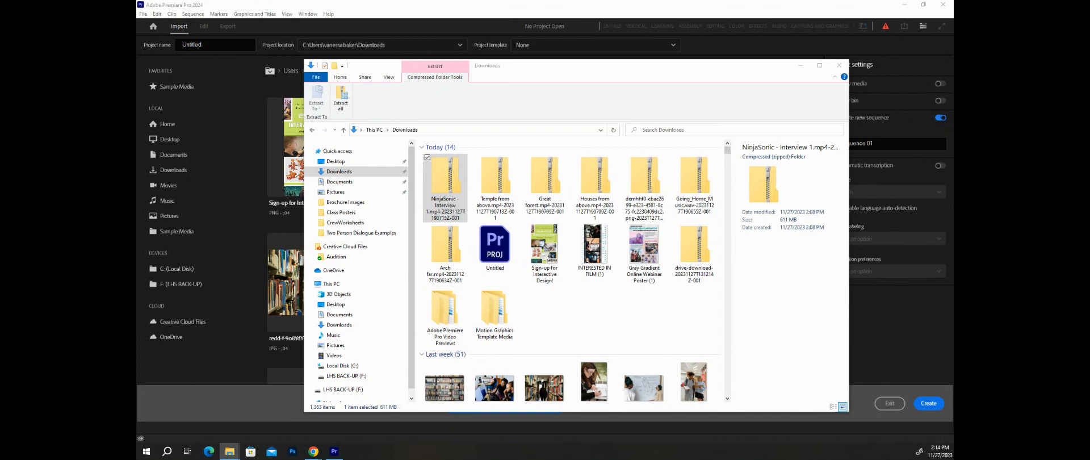
drag(847, 120, 549, 74)
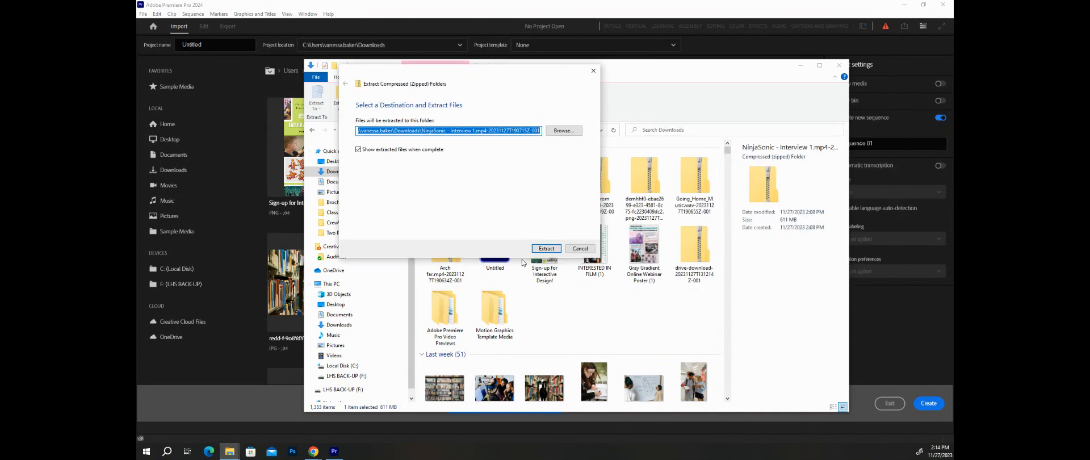
click(547, 249)
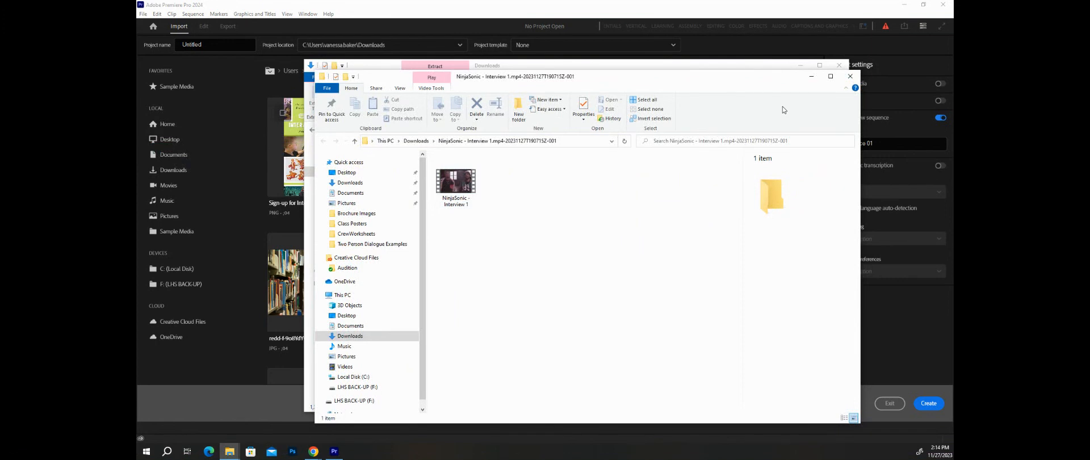
click(850, 77)
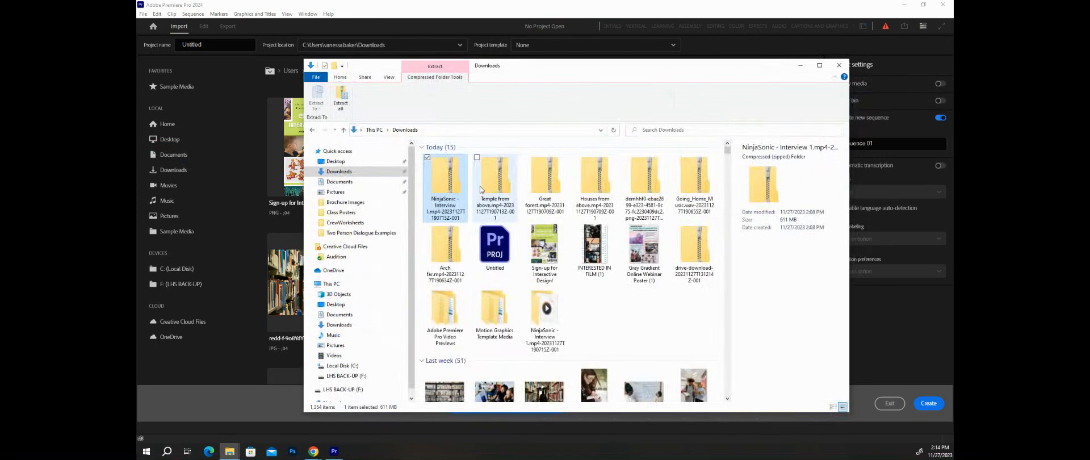
Step: Extract the Temple from above zip into Downloads and close the extracted folder's window
click(500, 189)
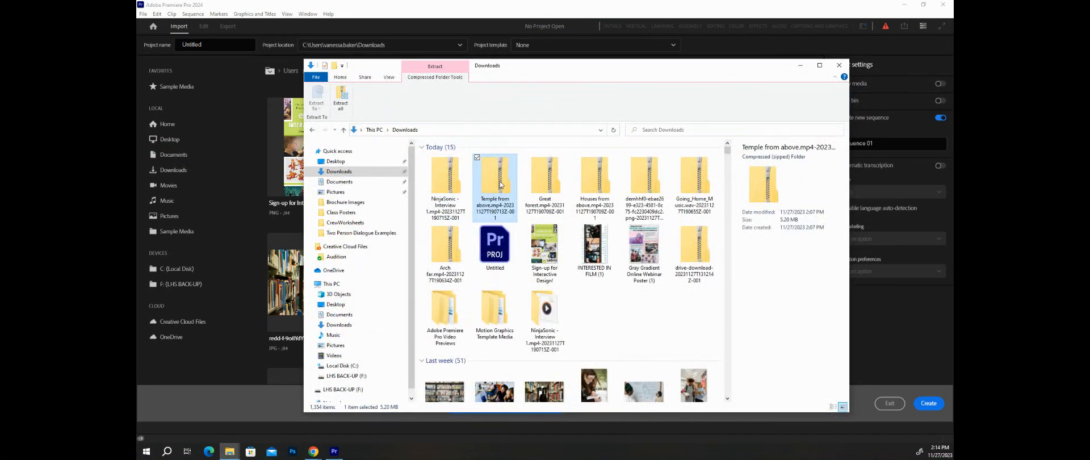
click(343, 99)
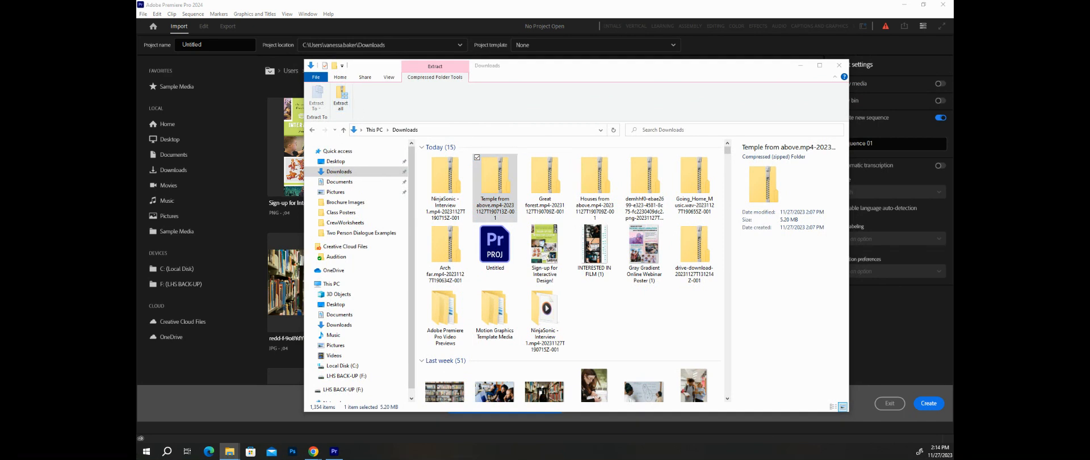
click(660, 285)
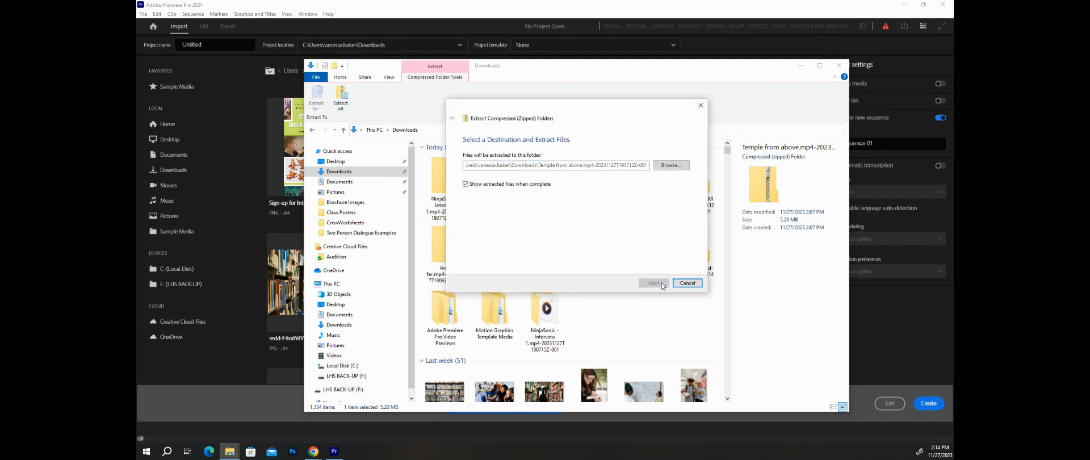
click(867, 89)
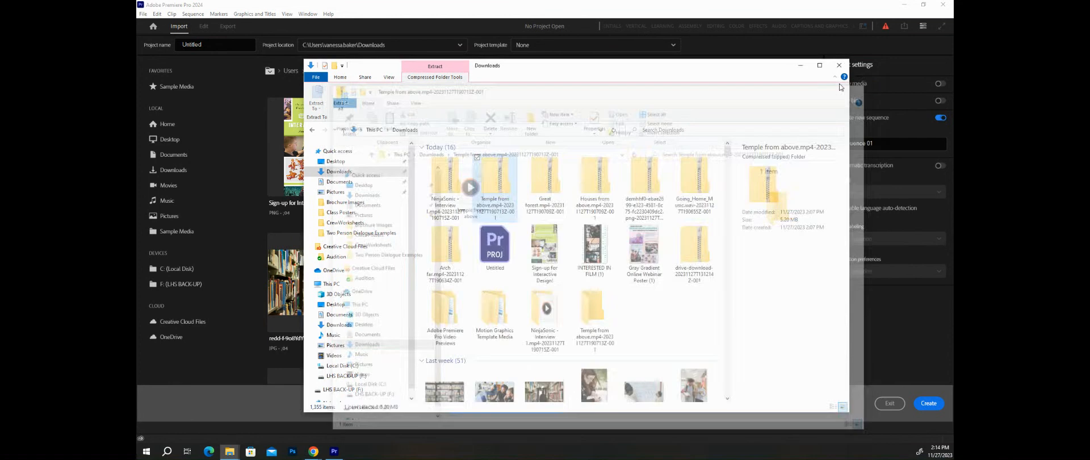
Step: Extract the Great forest zip into Downloads and close the extracted folder's window
click(587, 176)
click(545, 177)
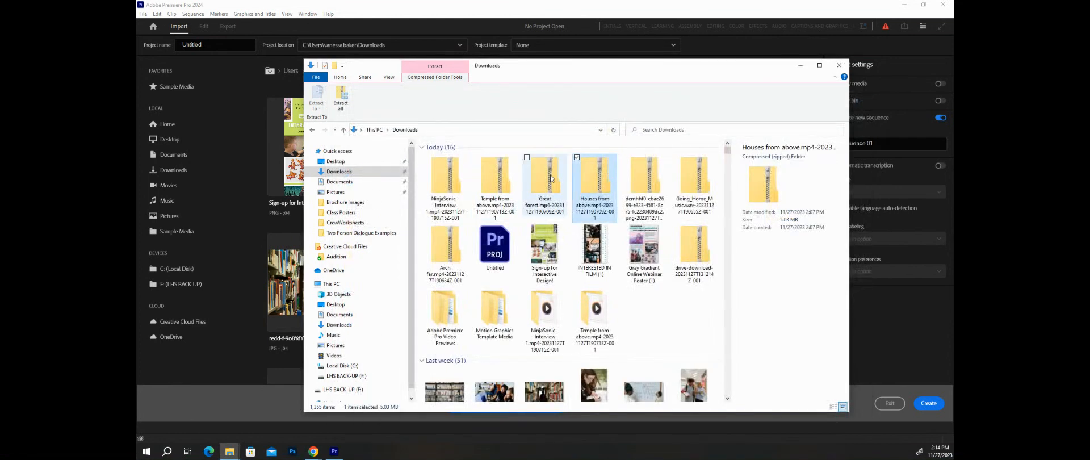
click(341, 104)
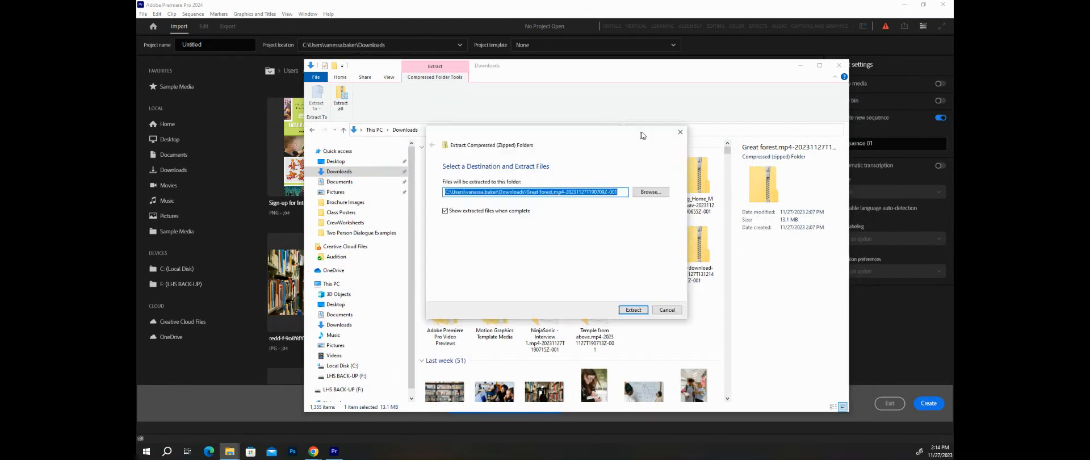
click(701, 296)
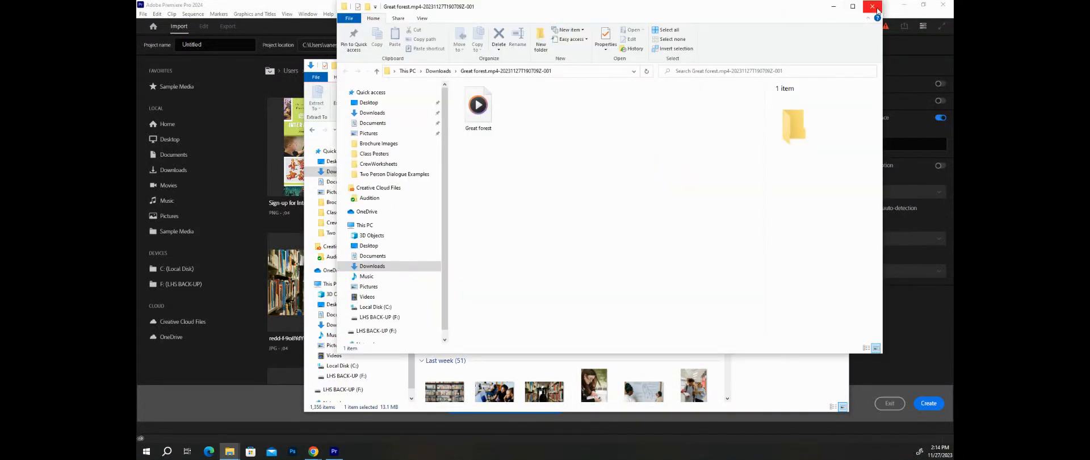
click(873, 6)
Step: Extract the Houses from above zip into Downloads and close the extracted folder's window
click(600, 169)
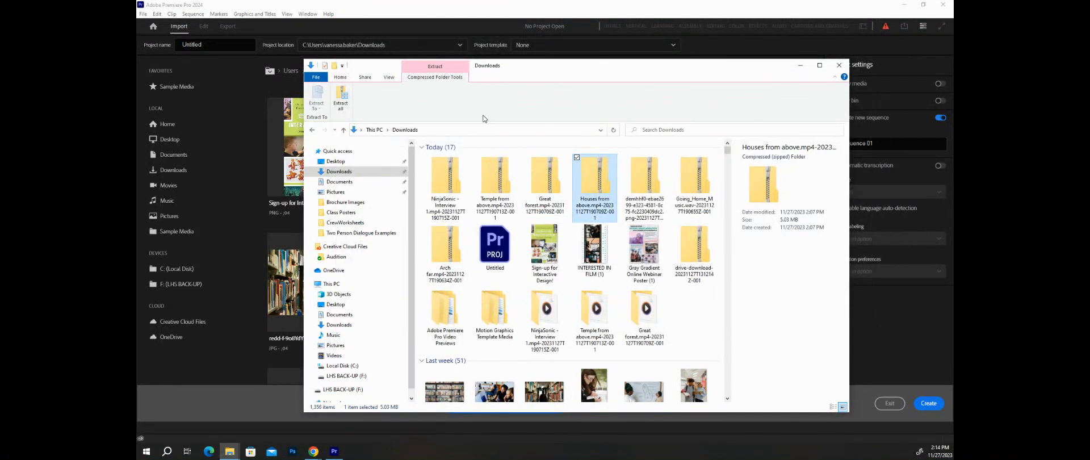
click(341, 100)
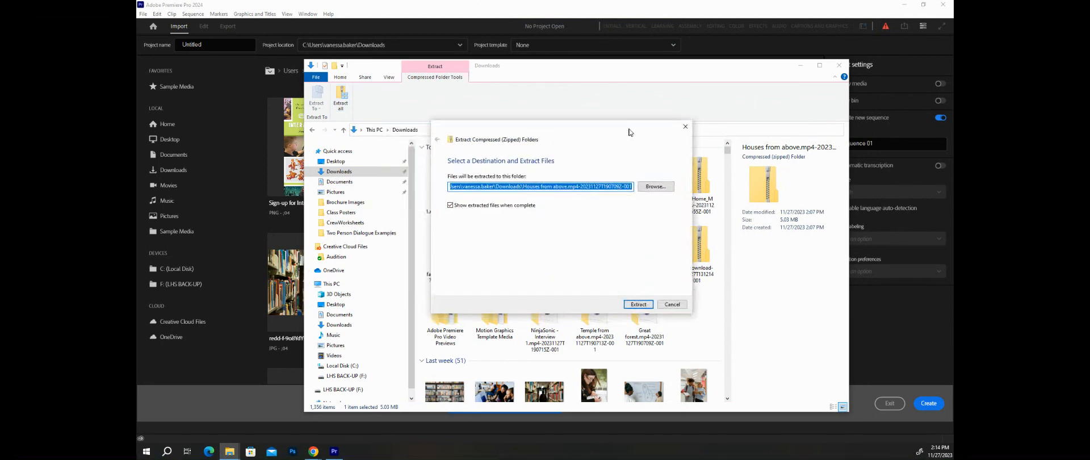
click(640, 304)
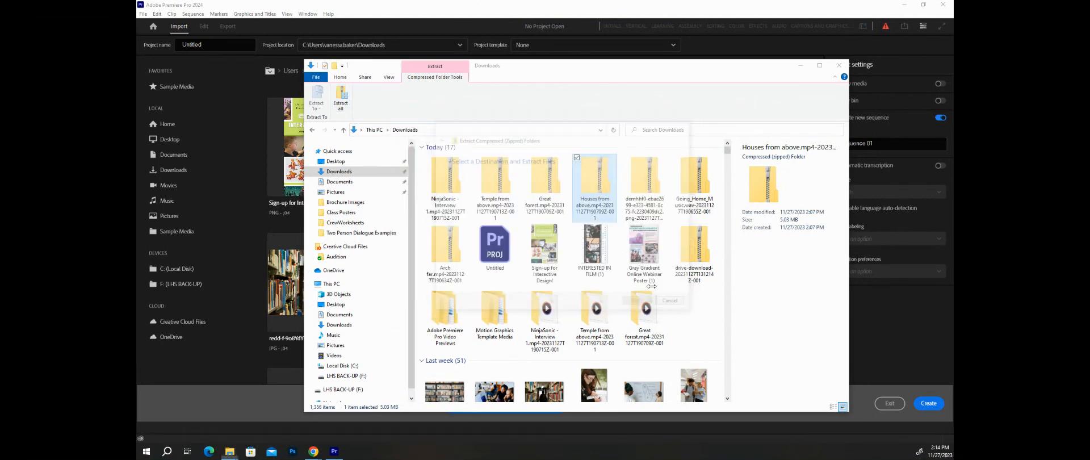
click(888, 23)
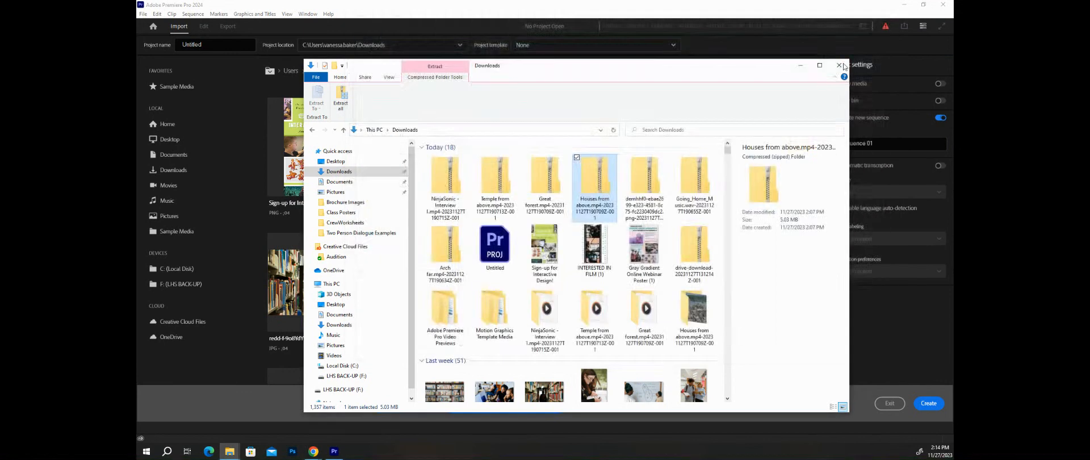
Step: Extract the zipped PNG image whose name starts with demhhf0 into Downloads and close its folder window
click(656, 171)
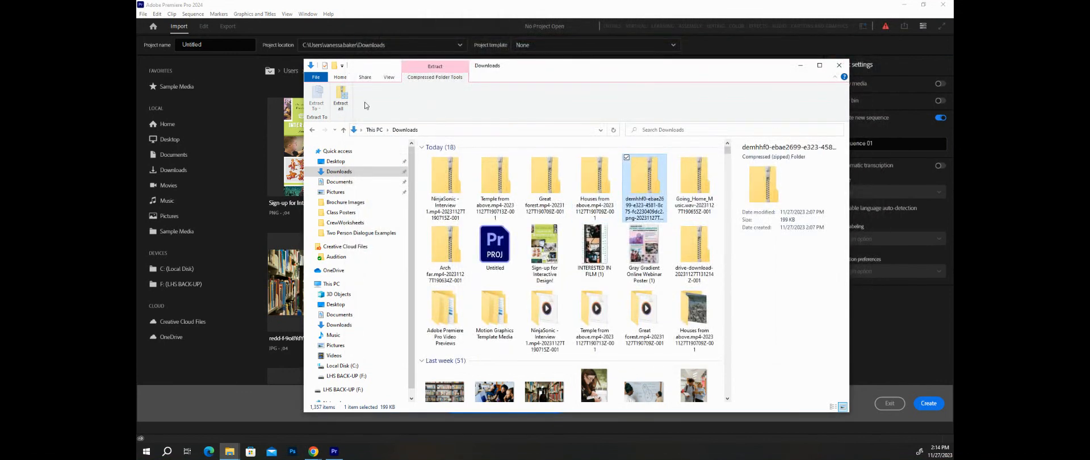
click(342, 102)
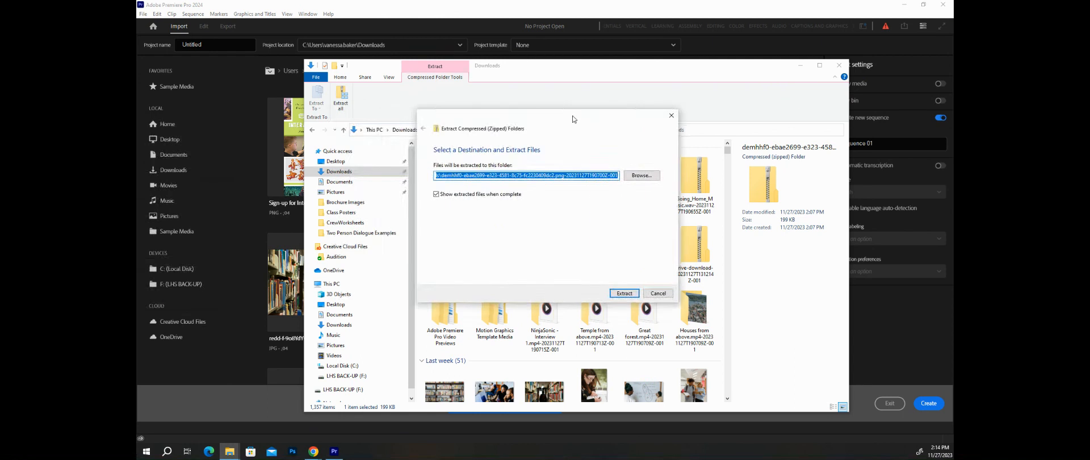
click(625, 291)
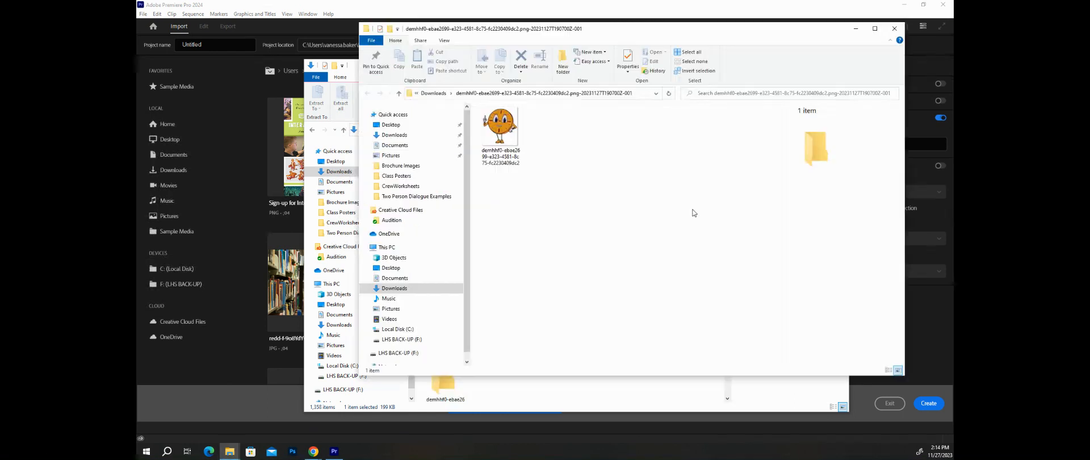
click(898, 29)
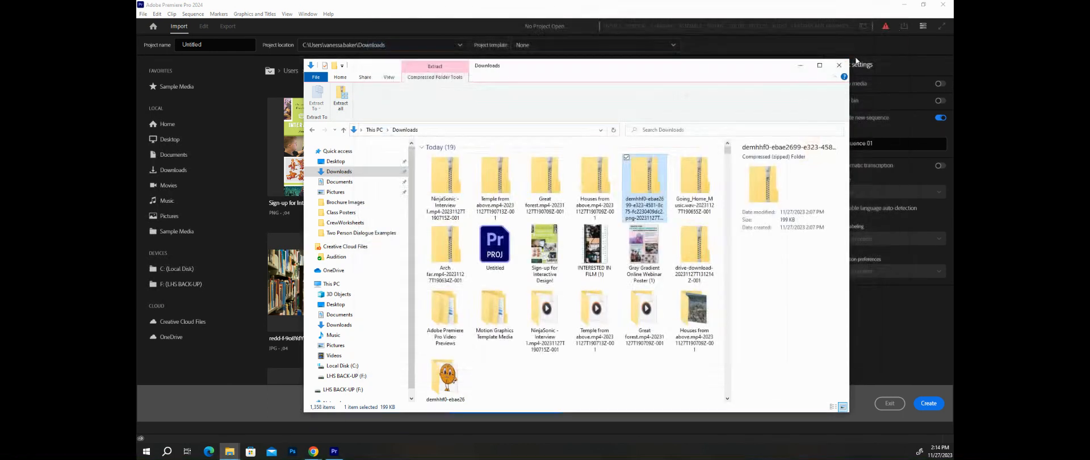
Step: Extract the Going_Home_Music.wav zip into Downloads and close the extracted folder's window
click(704, 182)
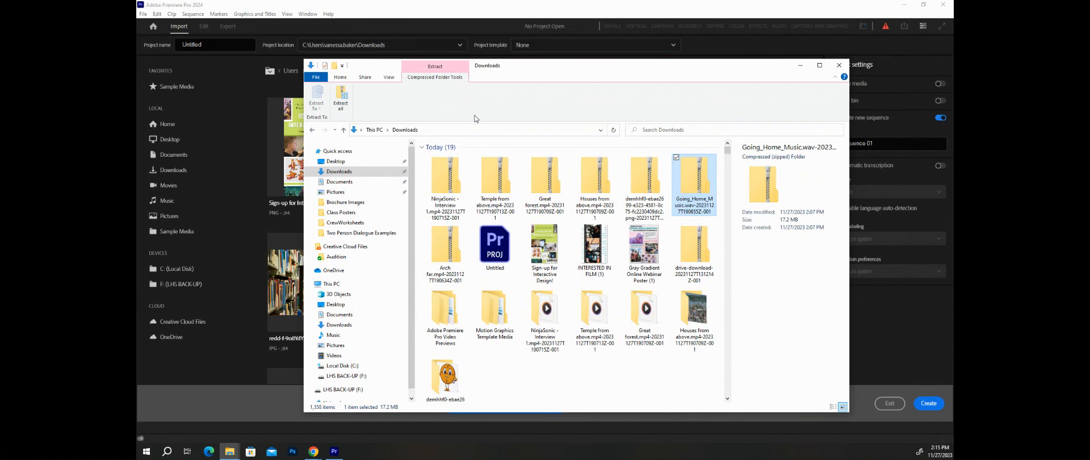
click(339, 100)
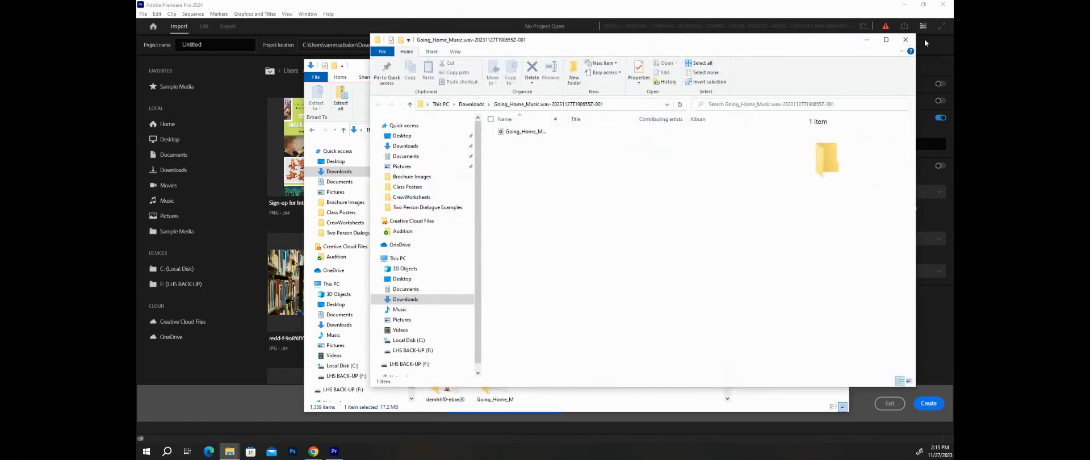
click(906, 40)
Step: Extract the Arch far zip into Downloads, then close both File Explorer windows to return to Premiere
click(446, 244)
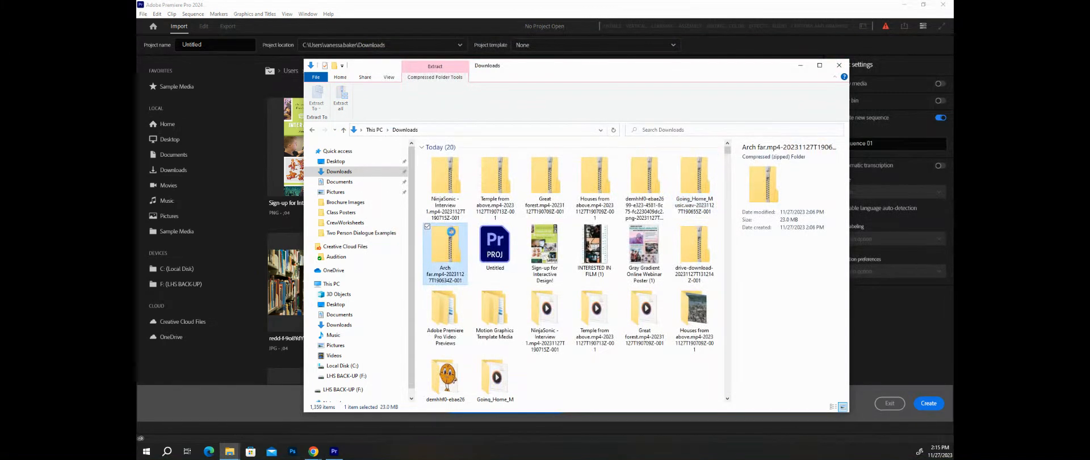
click(341, 98)
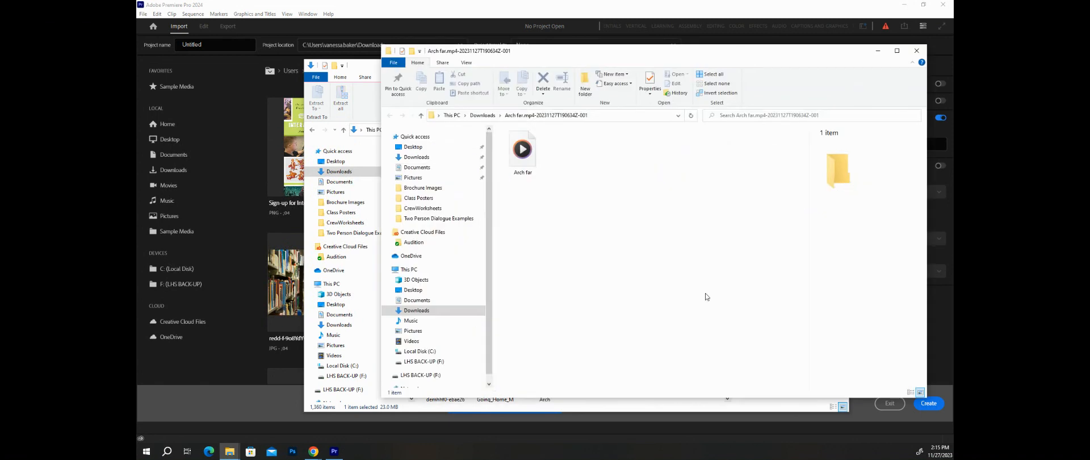
click(916, 52)
click(840, 65)
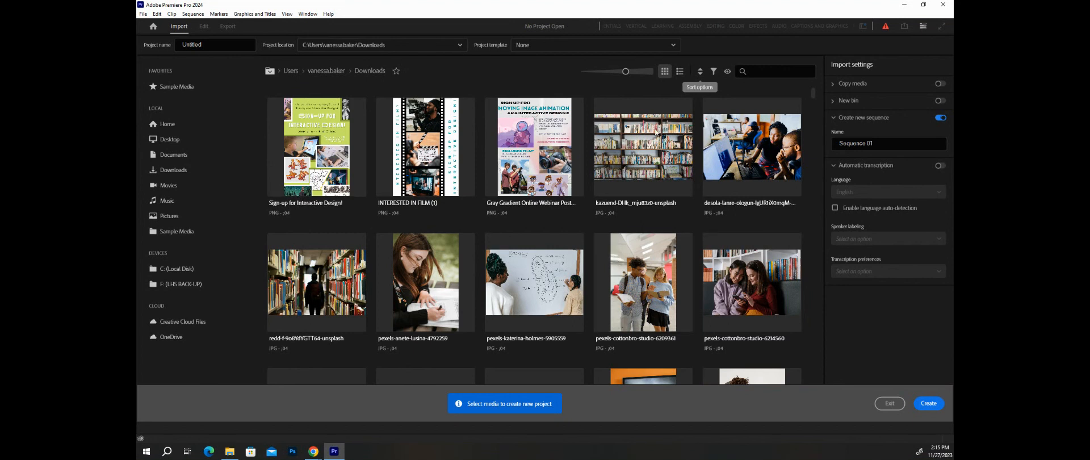
Step: Refresh the Downloads listing in the import view and select the Arch far clip from its extracted folder
click(173, 155)
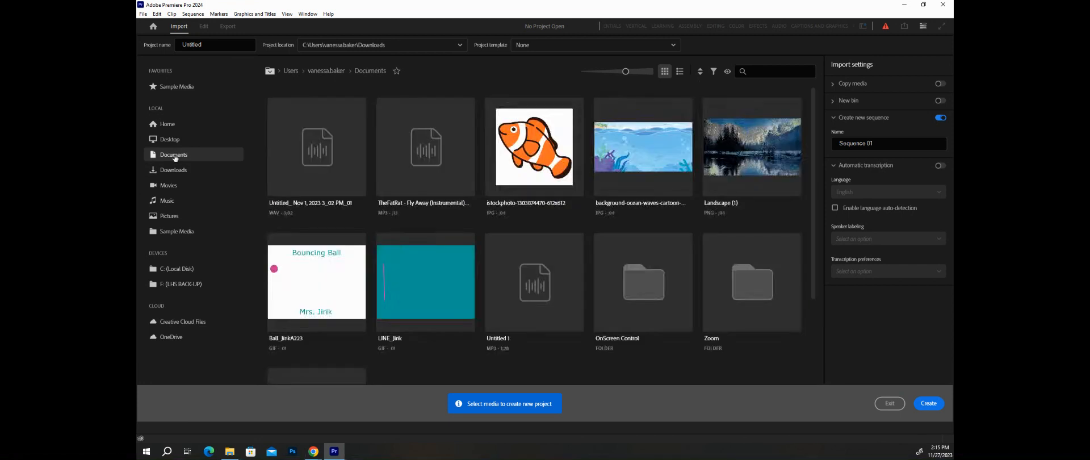
click(173, 170)
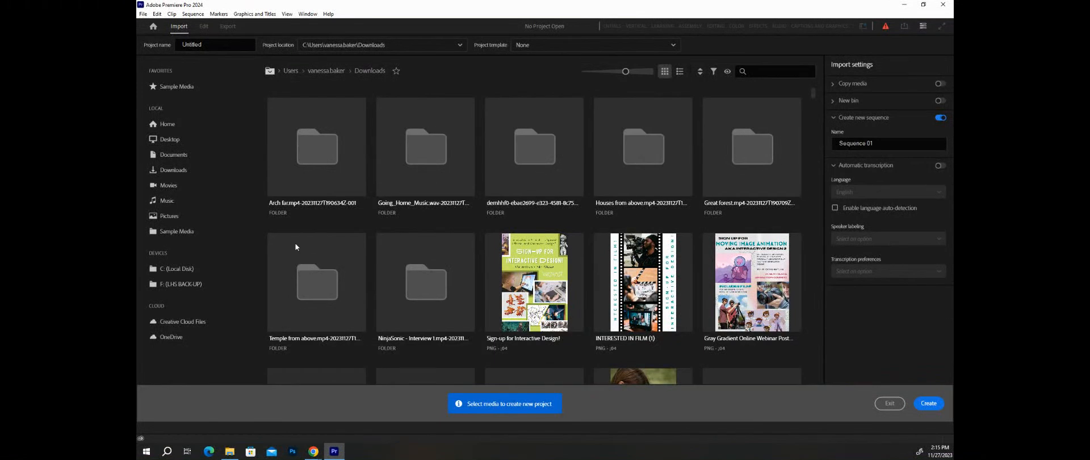
double_click(311, 158)
click(311, 157)
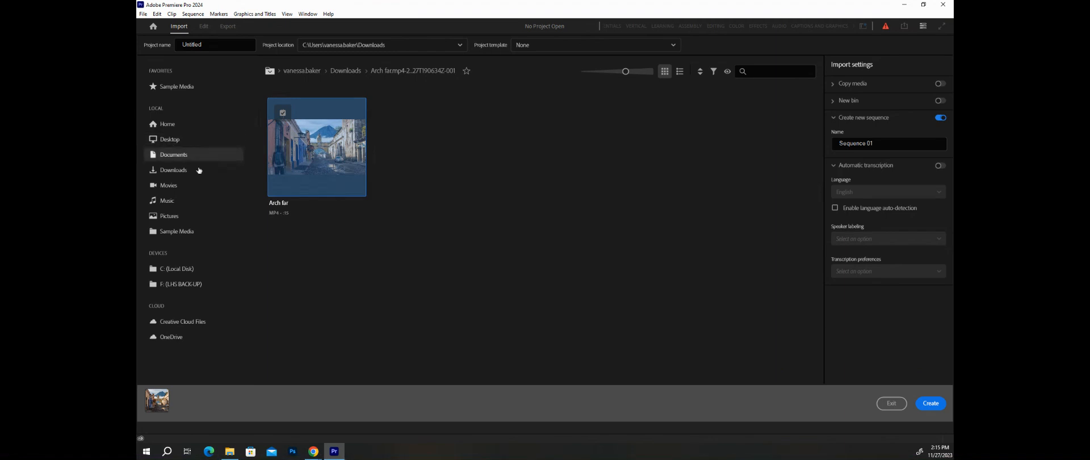
Step: Add the Tikal and StarsTL clips from the favorite Sample Media footage to the import selection
click(181, 177)
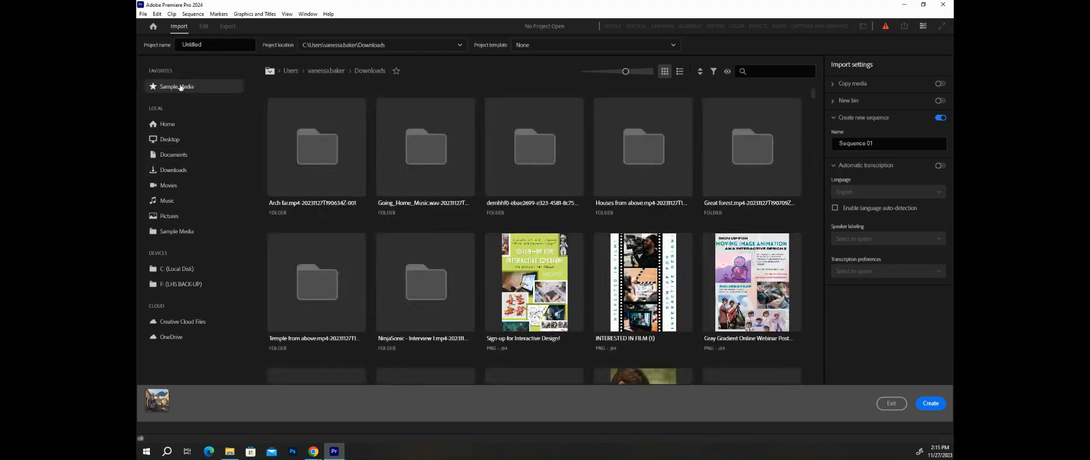
click(182, 87)
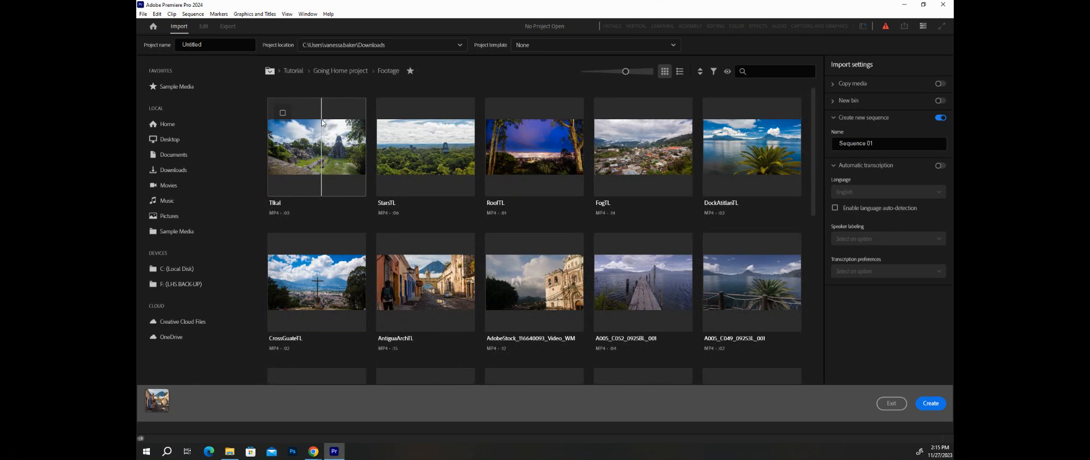
click(306, 108)
click(454, 142)
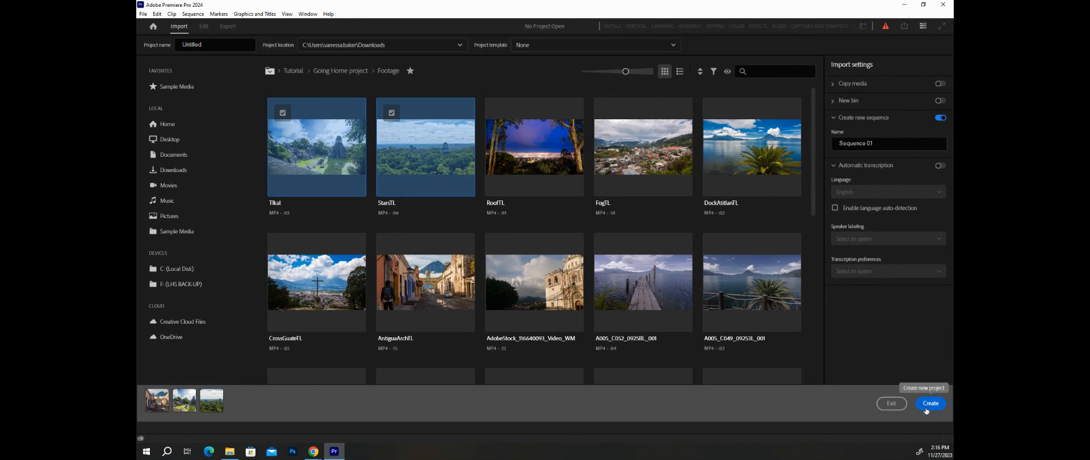
Step: Reselect the Arch far clip from its Downloads folder so it comes last, and create the project, replacing the existing Untitled one
click(180, 170)
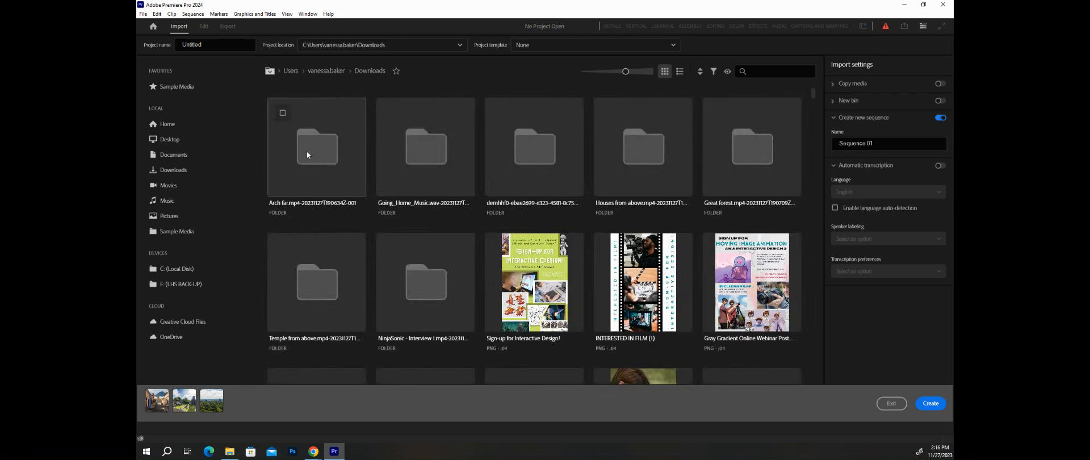
double_click(307, 151)
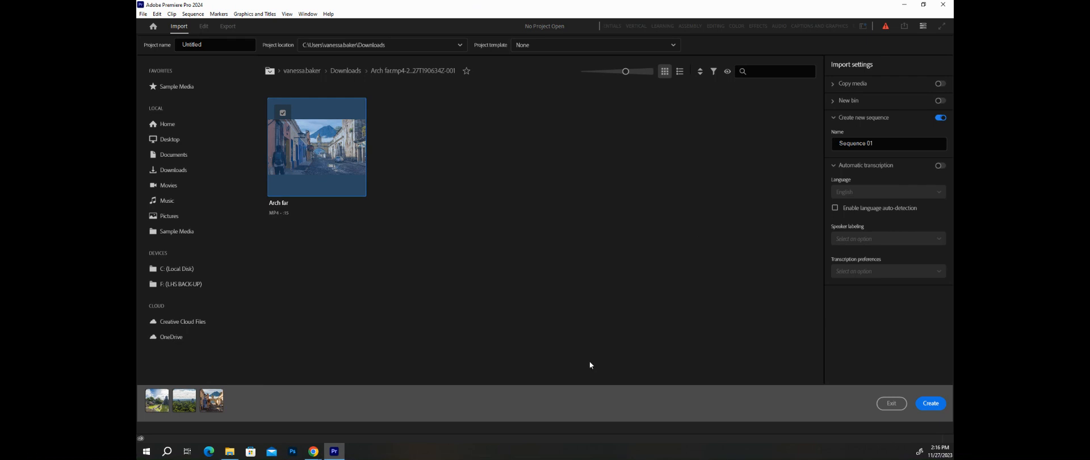
click(930, 405)
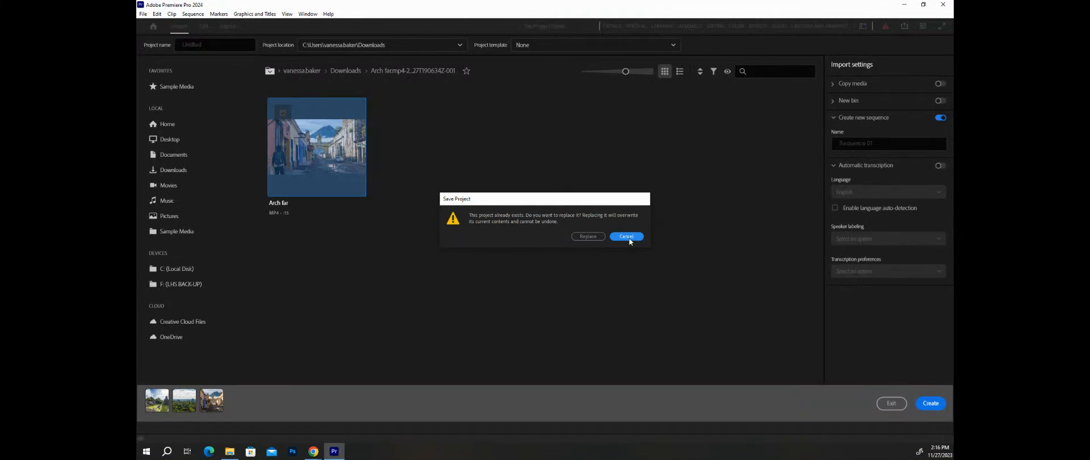
click(589, 237)
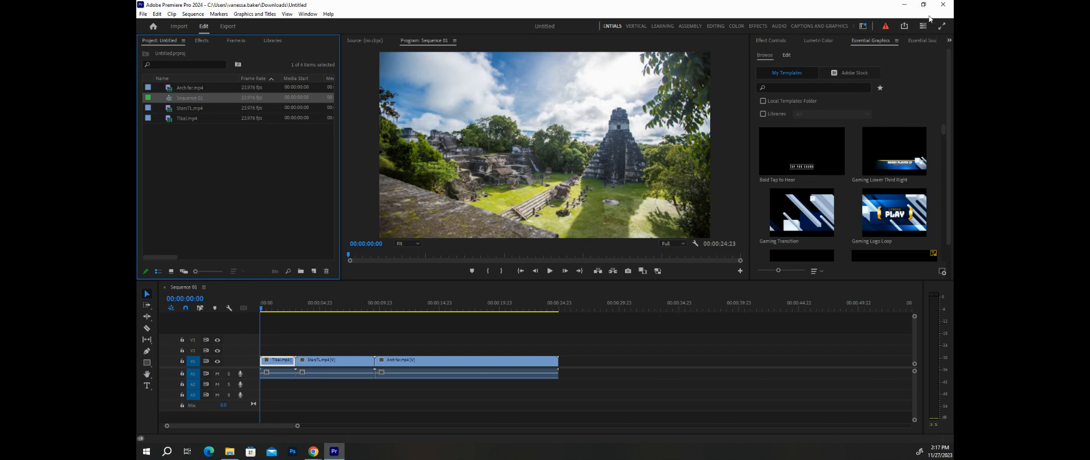
Step: Choose the Essentials workspace
click(864, 27)
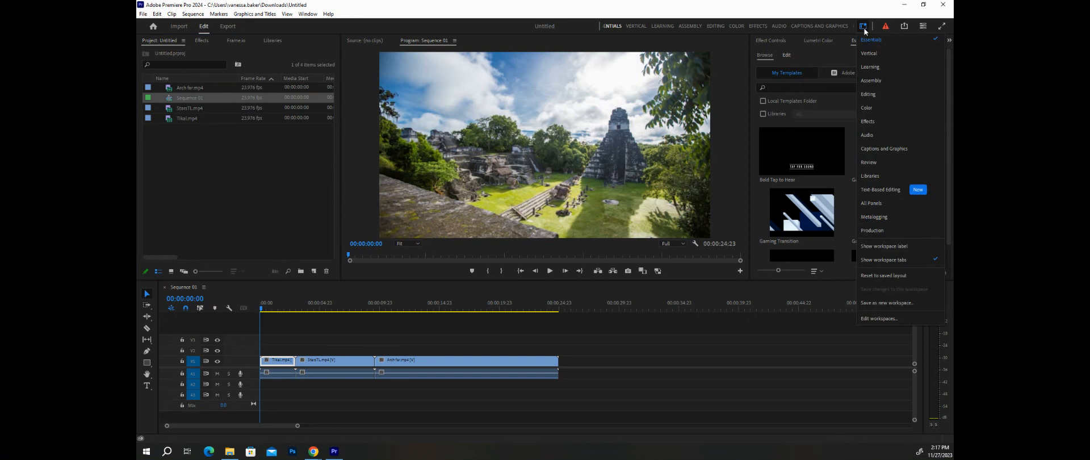
click(895, 40)
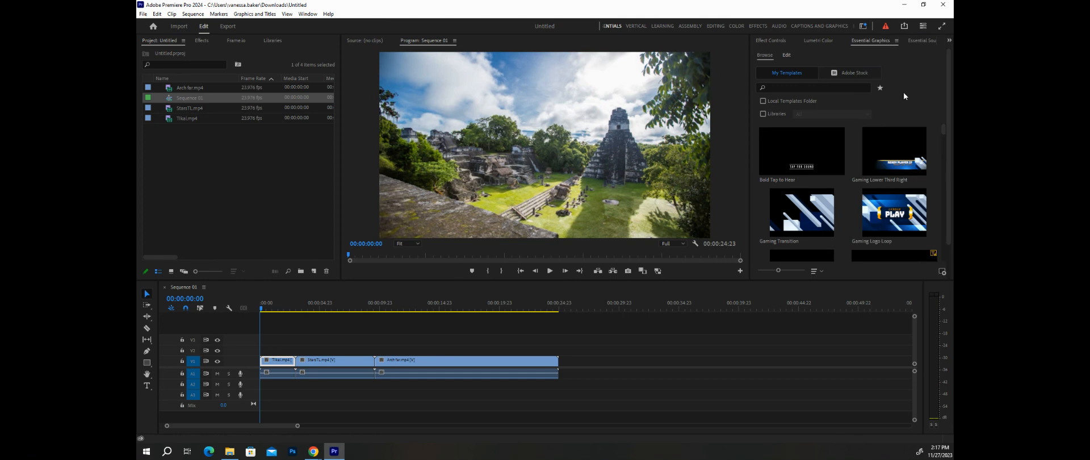
click(863, 26)
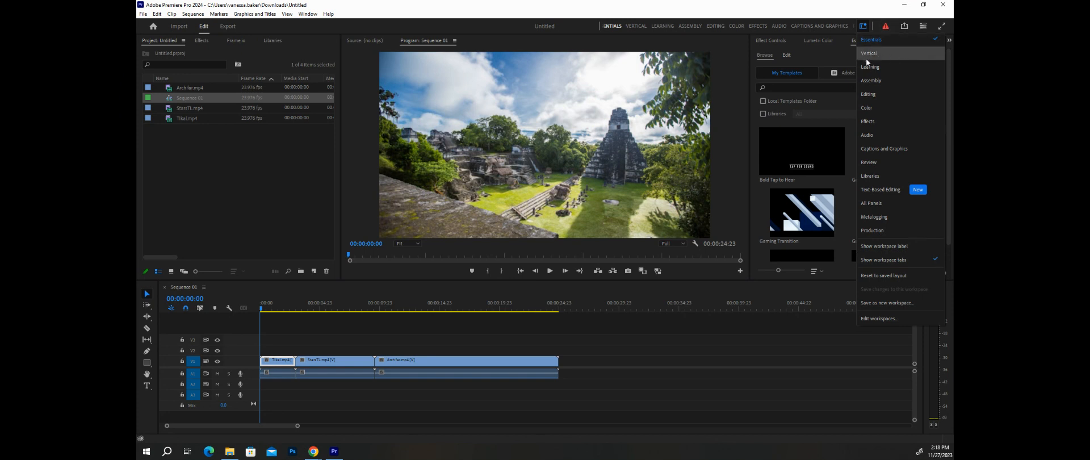
click(867, 41)
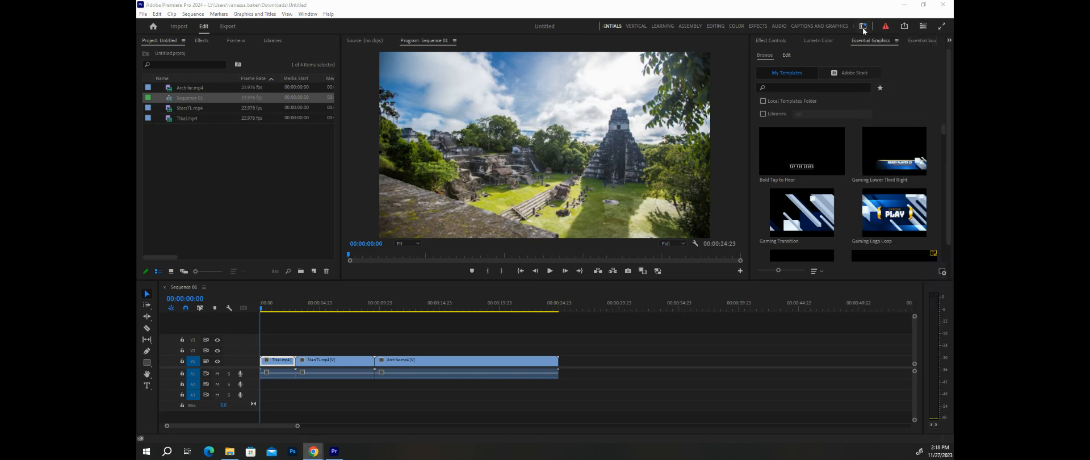
Step: Shrink and re-widen the row of workspace names until Essentials shows in full, and review the workspace display options
drag(600, 25, 792, 27)
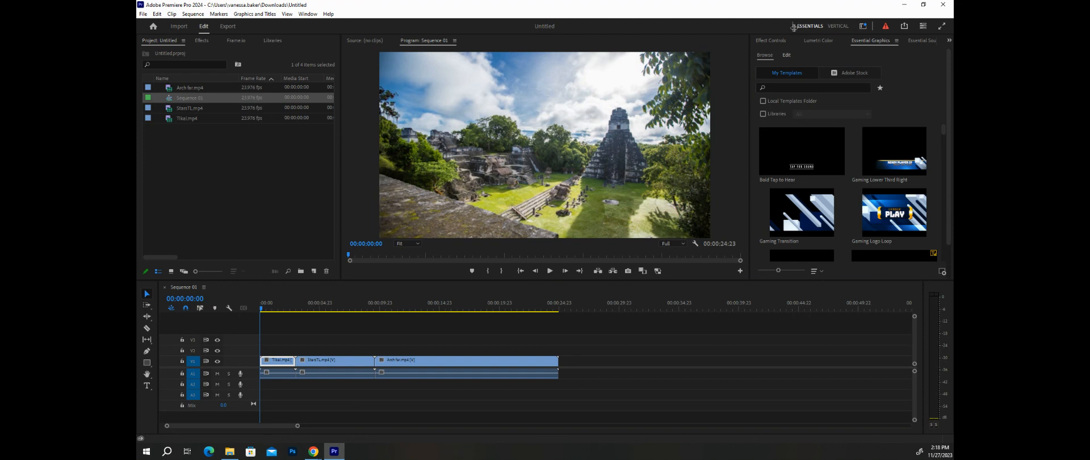
drag(793, 26, 585, 29)
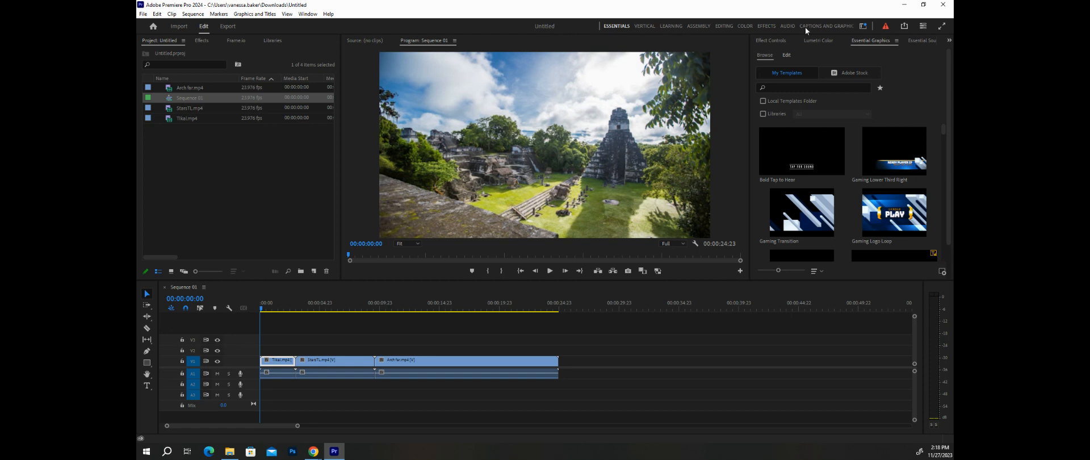
click(864, 26)
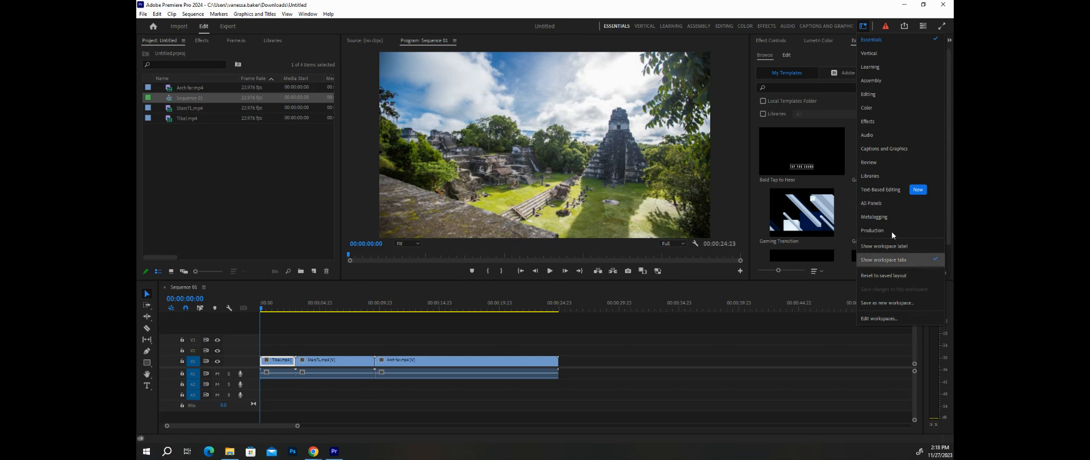
click(827, 16)
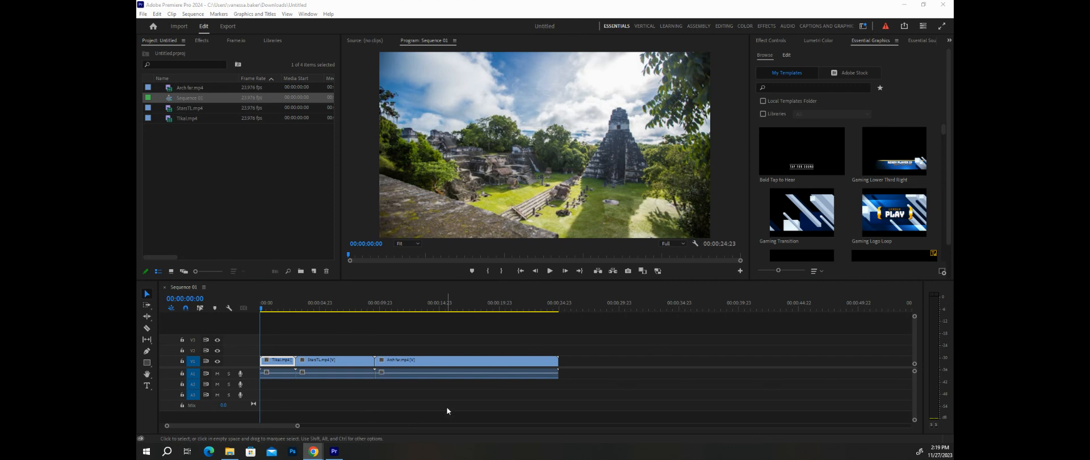
Step: Scrub the playhead through the Tikal, StarsTL and Arch far clips in Sequence 01, leaving it at 00:00:19:04
drag(262, 309, 349, 308)
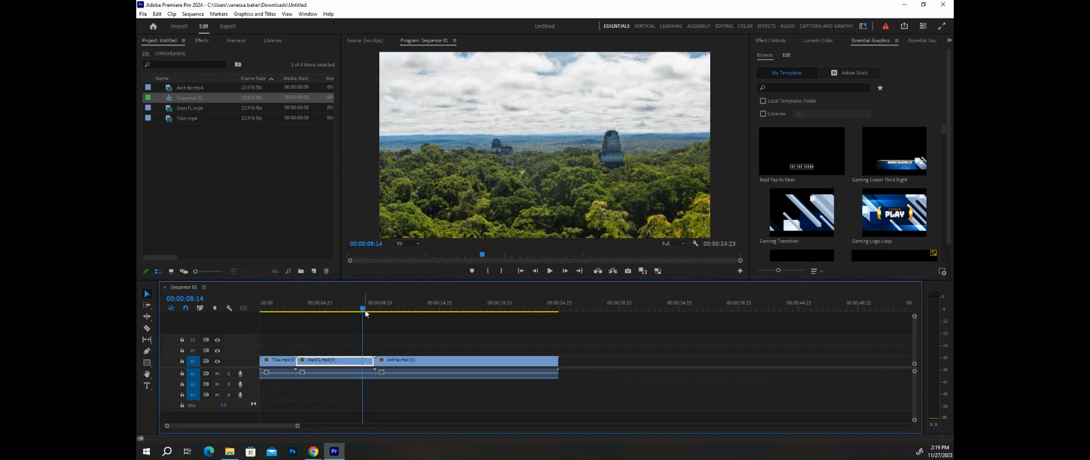
drag(366, 309, 233, 358)
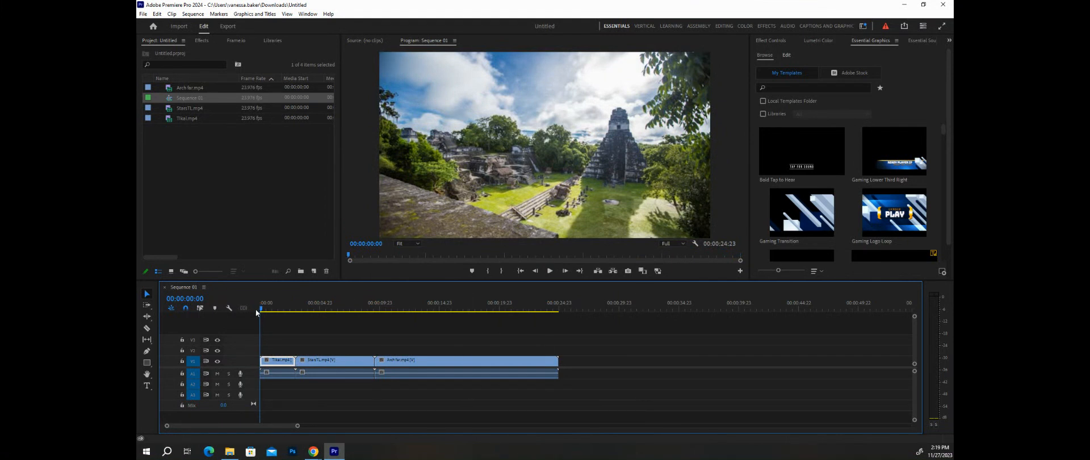
drag(261, 307, 408, 336)
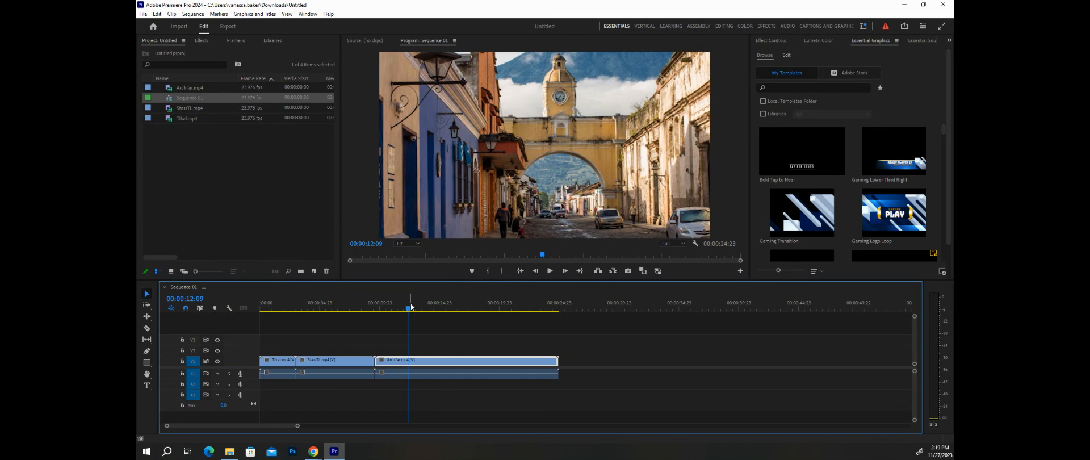
drag(411, 307, 488, 359)
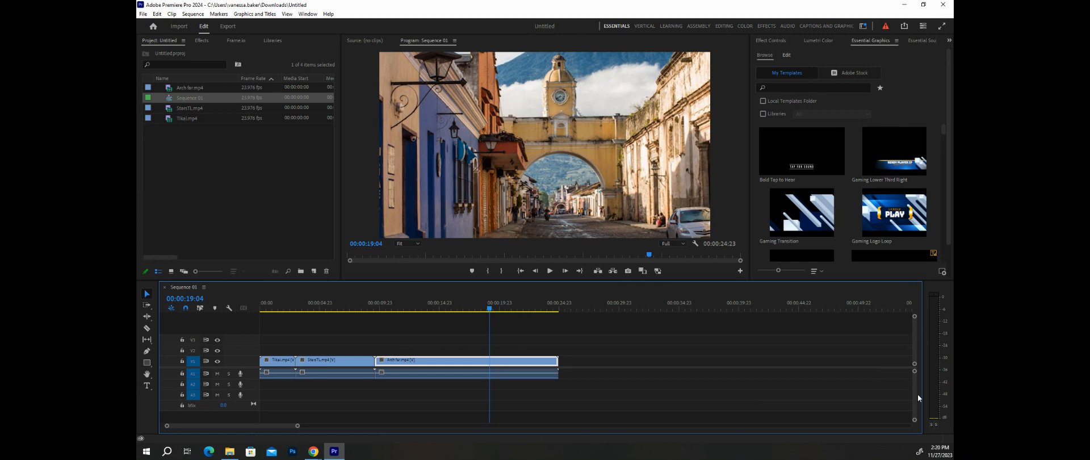
Step: Increase the timeline heights of the Video 1 and Audio 1 tracks to show clip thumbnails and larger audio clips
drag(916, 366, 915, 364)
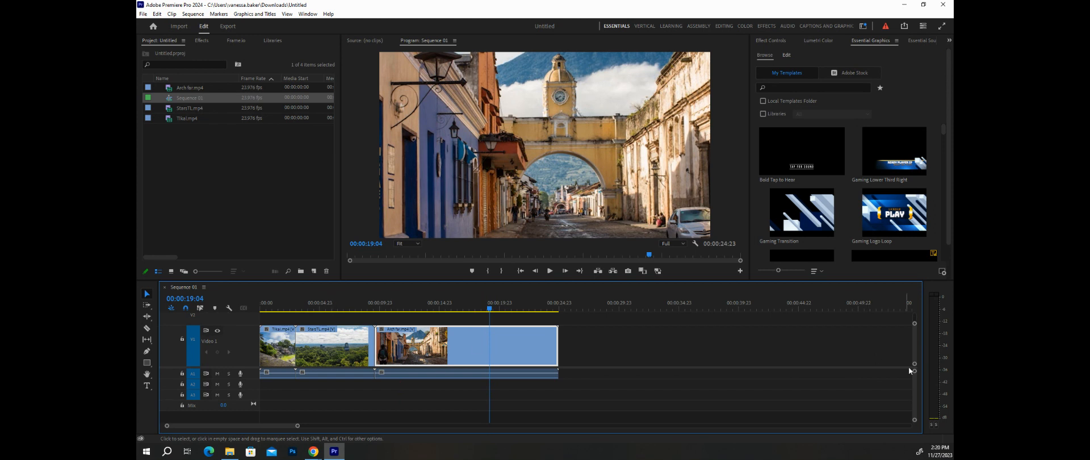
drag(915, 357, 914, 356)
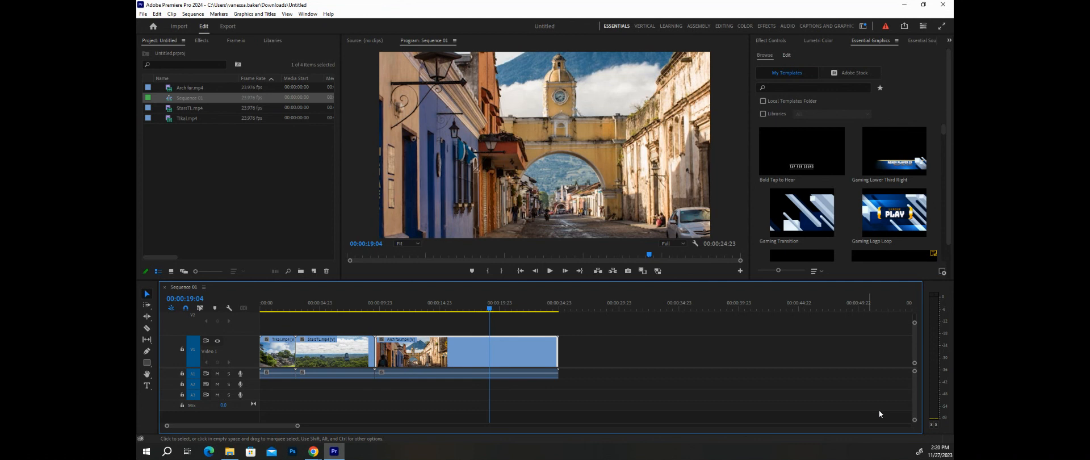
scroll(914, 394, down, 2)
scroll(913, 395, up, 2)
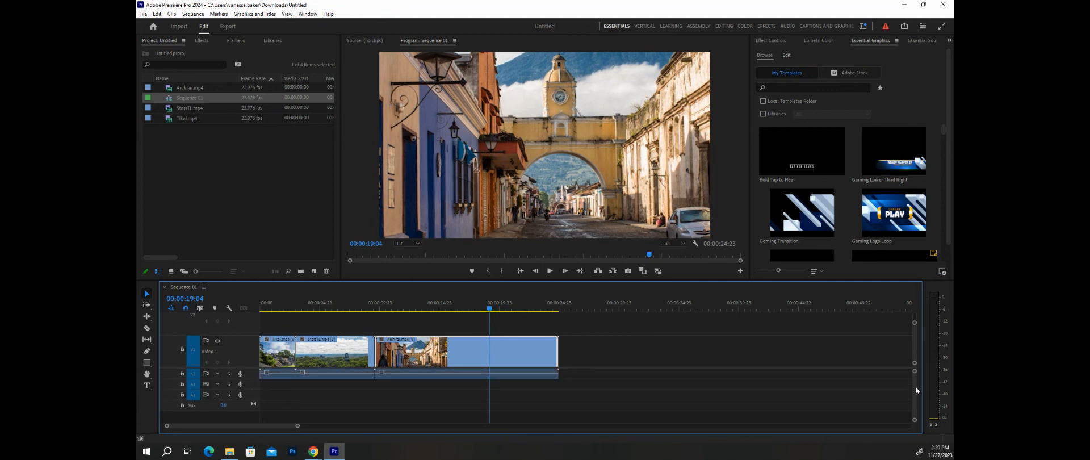
mouse_move(915, 419)
mouse_down()
mouse_move(916, 409)
mouse_move(916, 433)
mouse_up()
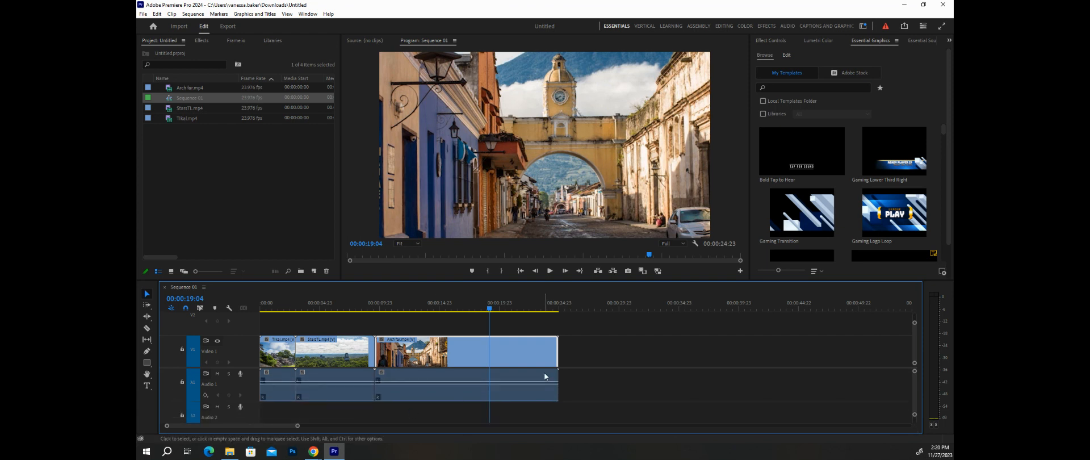
drag(917, 408, 915, 405)
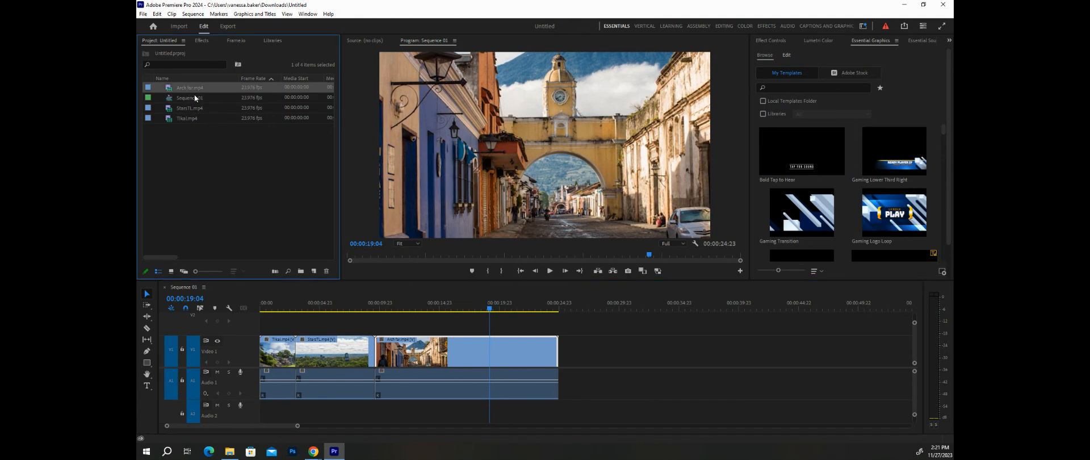
Step: Go through the clips and Sequence 01 in the project's media list and check the details of Tikal.mp4
click(194, 118)
click(197, 107)
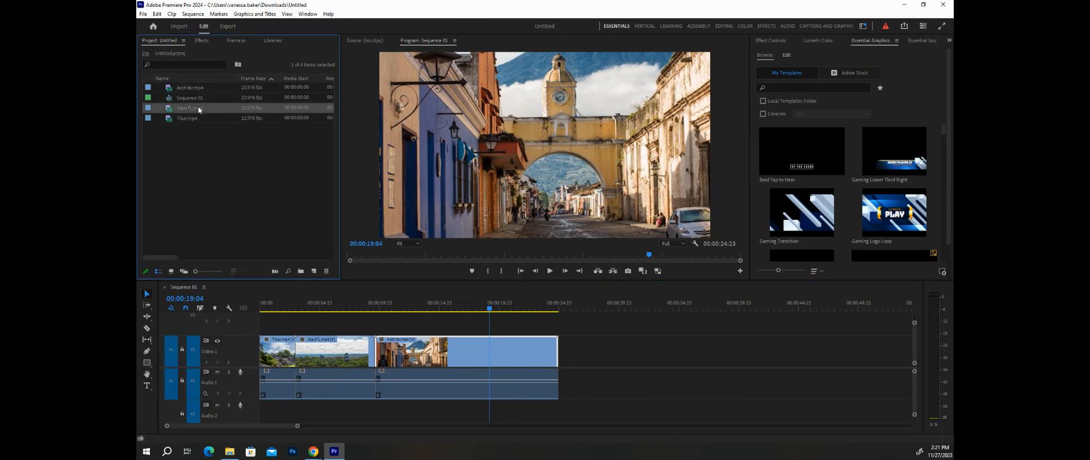
click(198, 96)
click(199, 88)
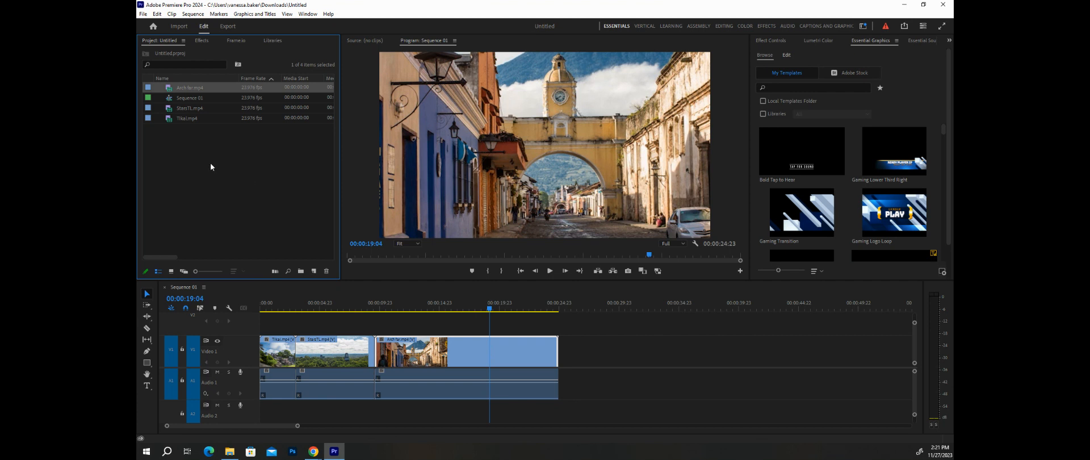
mouse_move(220, 120)
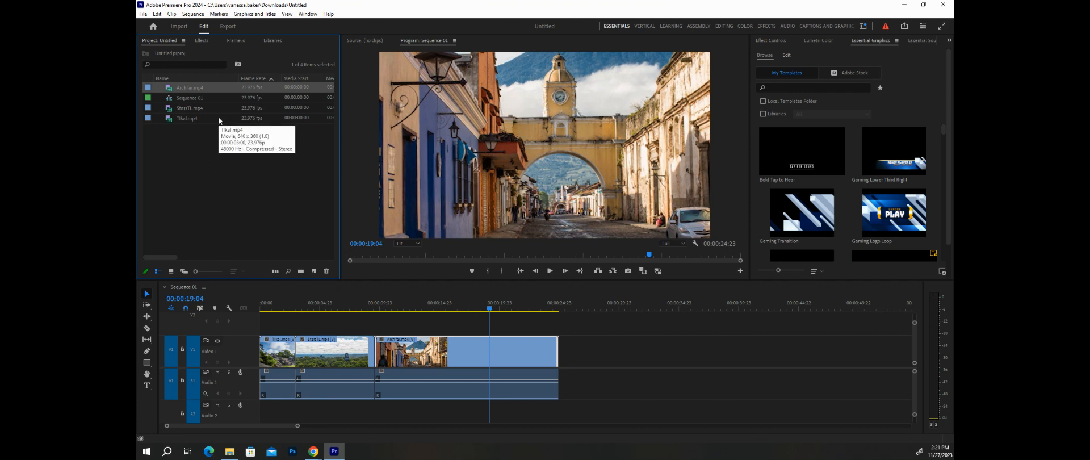
Step: Compare the list and icon views of the project media, leaving the items displayed in icon view
click(170, 276)
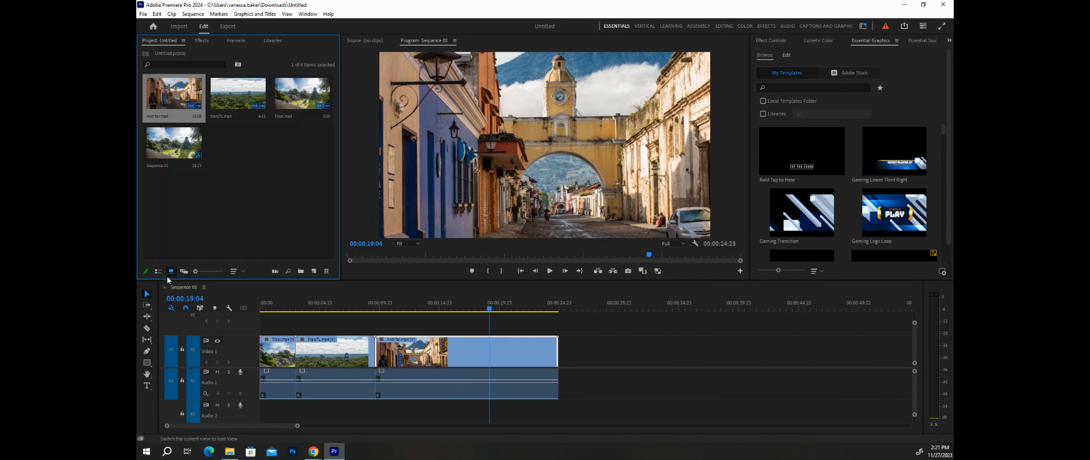
click(159, 275)
click(170, 273)
click(158, 272)
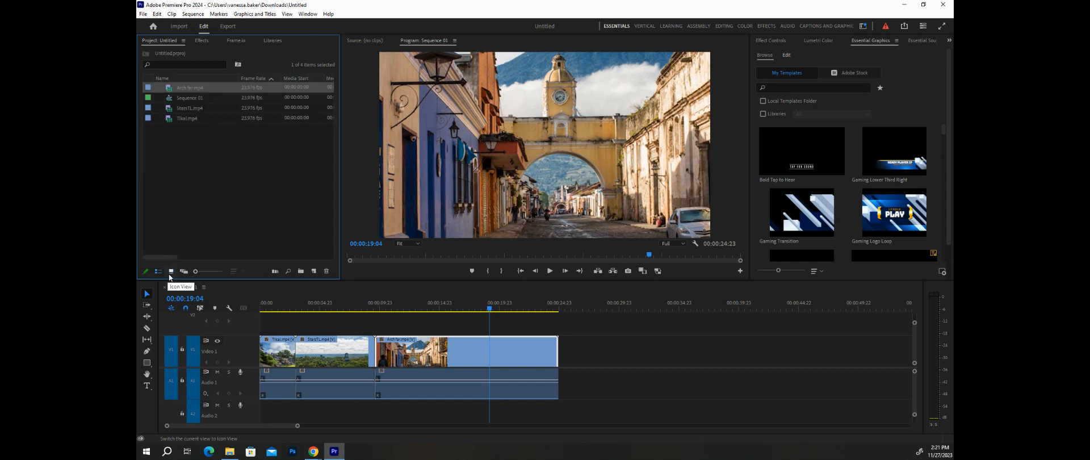
click(170, 273)
click(157, 272)
click(169, 273)
click(158, 274)
click(170, 271)
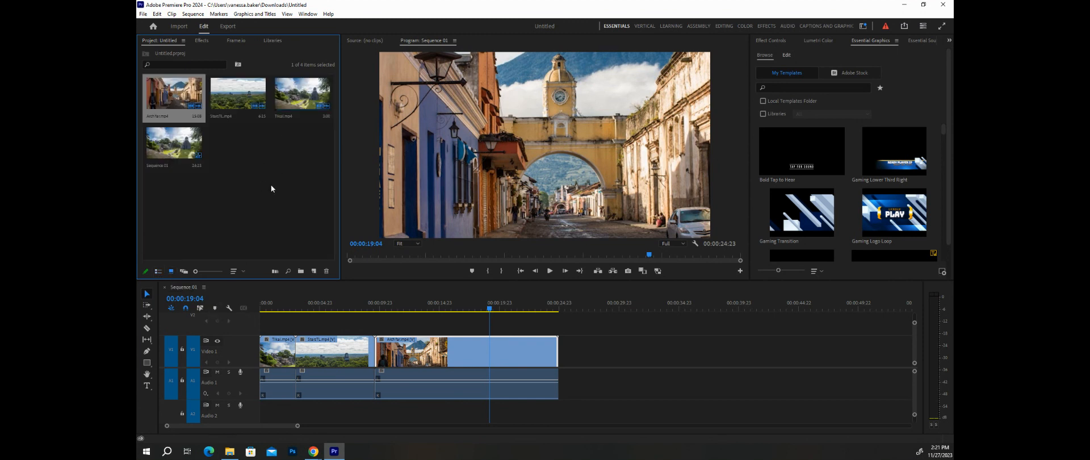
click(157, 273)
click(168, 273)
click(157, 275)
click(171, 272)
Step: Import the rendered preview video from the Advanced_Noise_And_Reverb_Reduction (1)_1.PRV folder within Adobe Premiere Pro Video Previews in Downloads
double_click(256, 200)
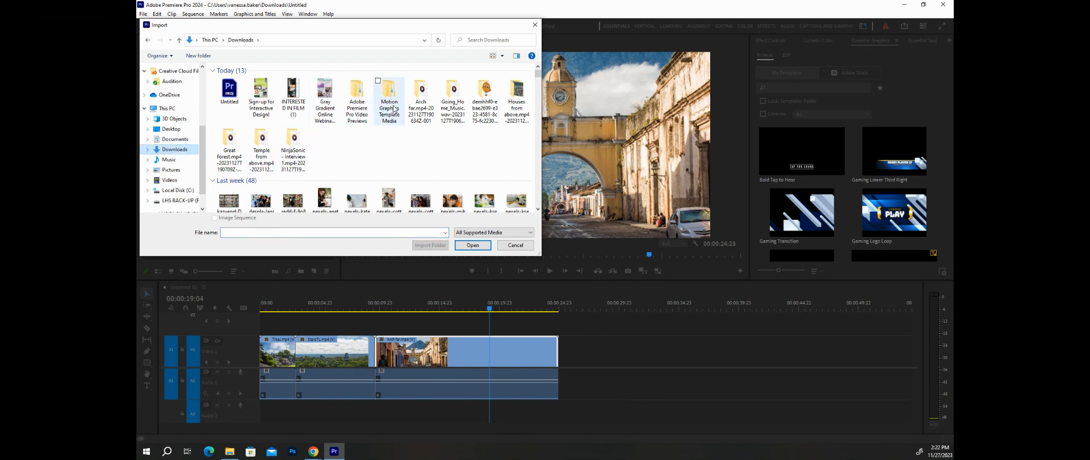
double_click(357, 95)
double_click(255, 83)
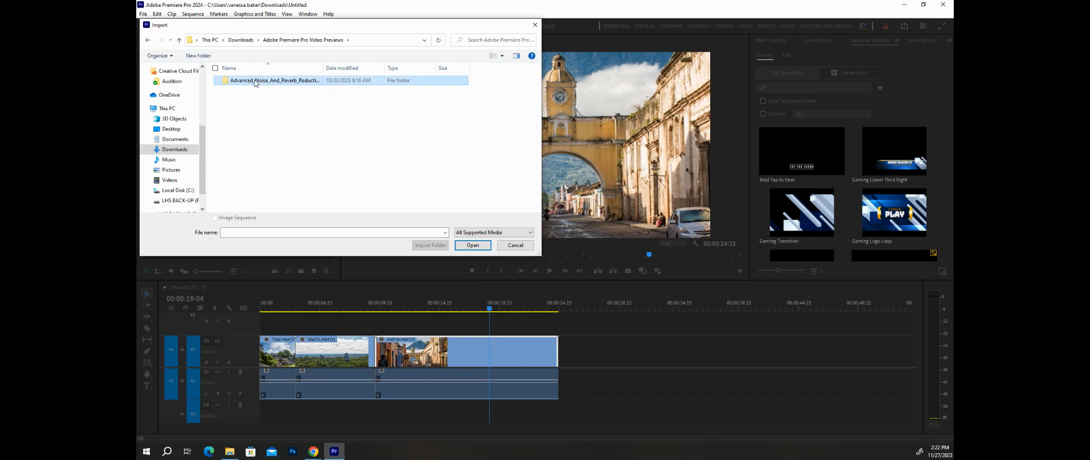
click(238, 117)
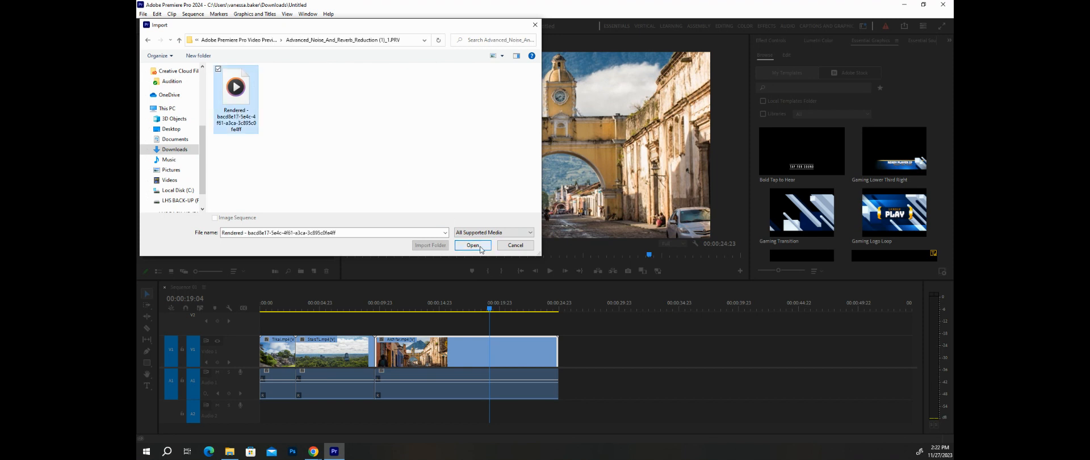
click(480, 247)
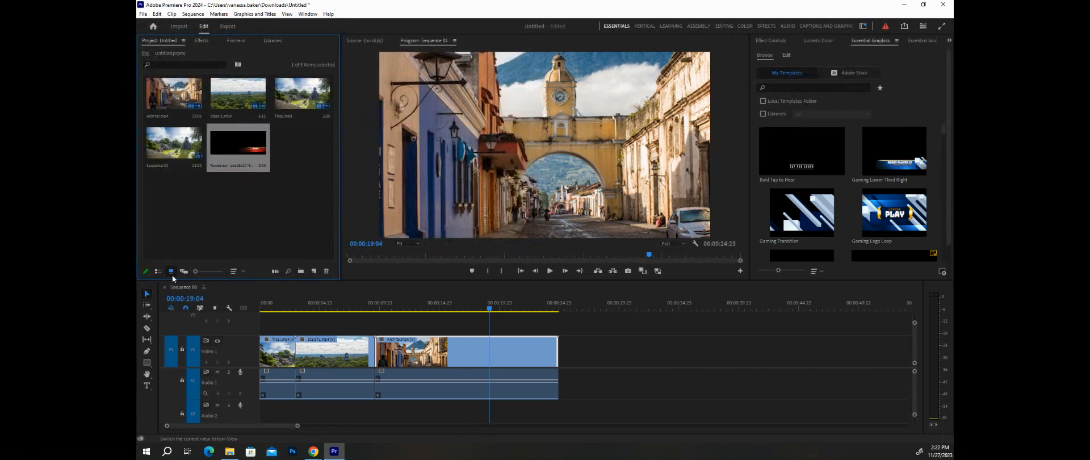
Step: Import the orange cartoon character PNG from its demhhf0 folder in Downloads into the project
double_click(261, 196)
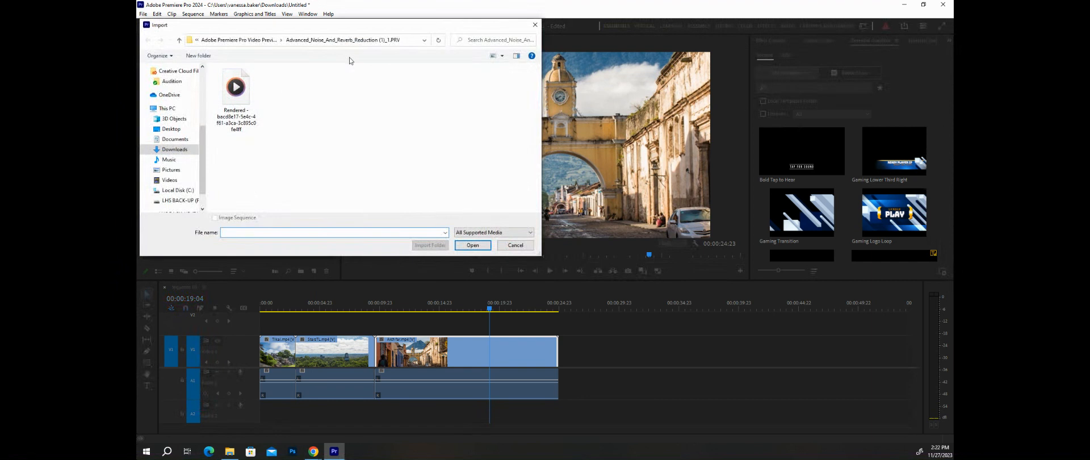
click(174, 150)
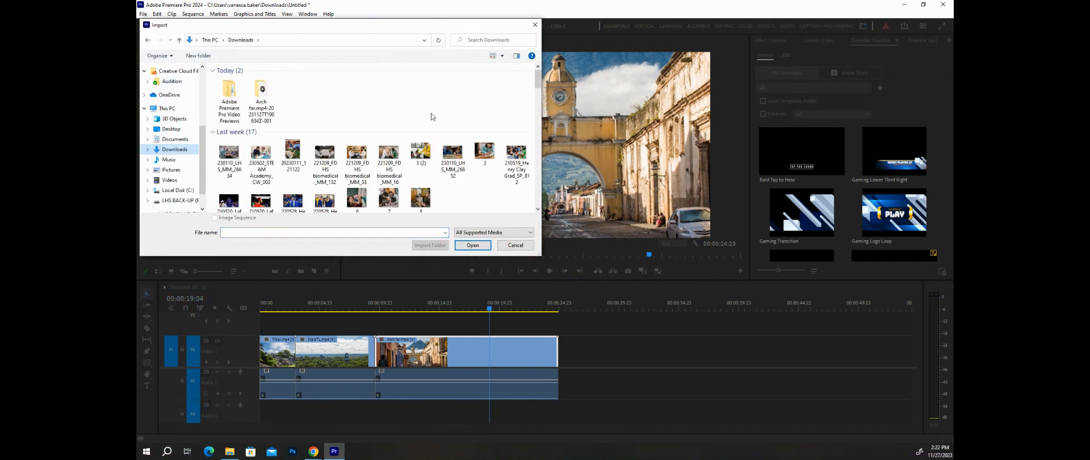
click(357, 99)
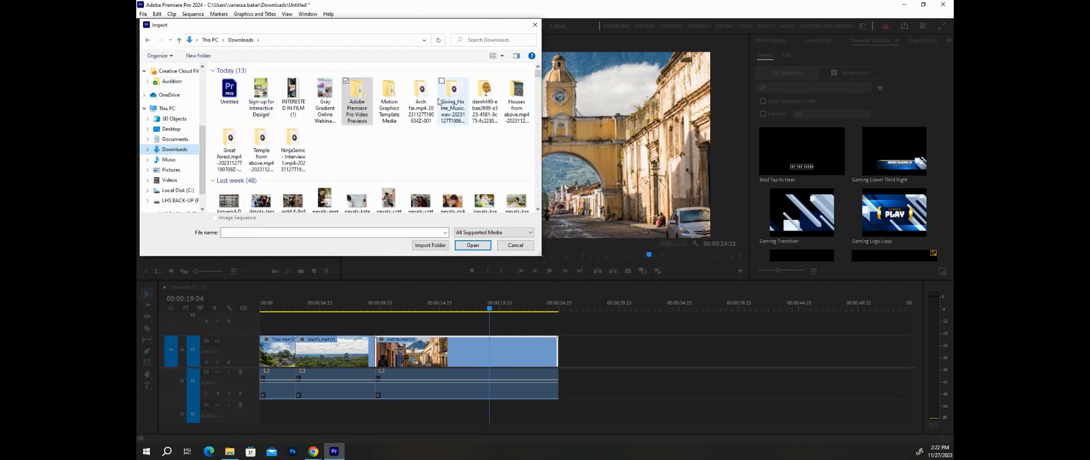
click(486, 96)
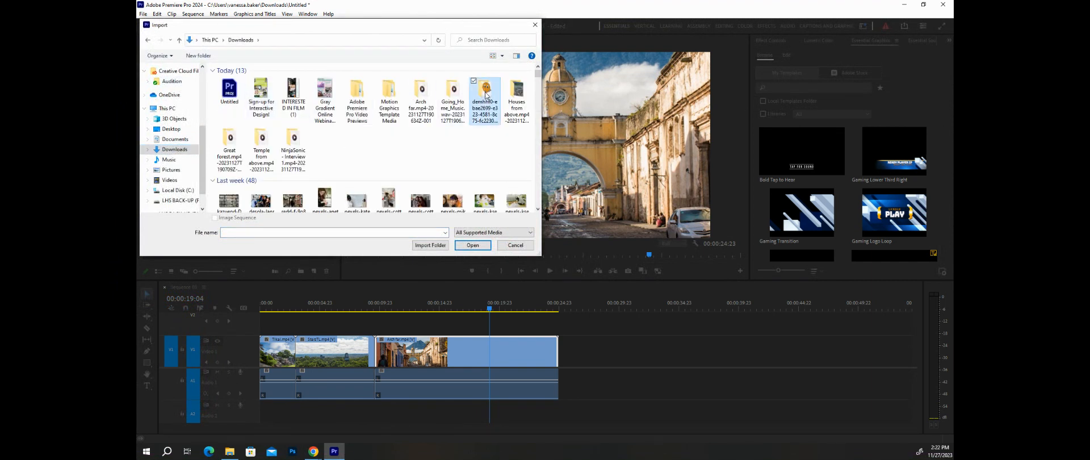
double_click(478, 91)
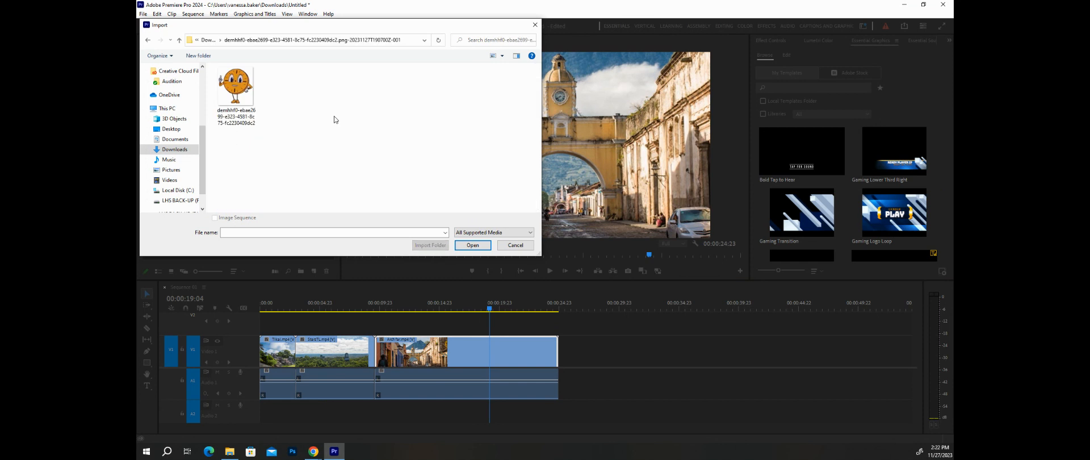
click(227, 109)
click(479, 243)
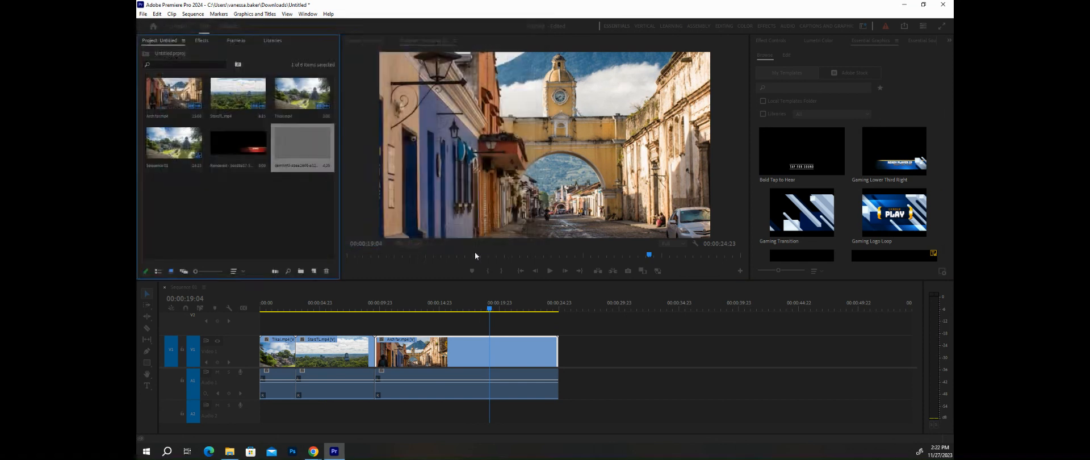
Step: Import the Going_Home_Music.wav audio file from its folder in Downloads into the project
double_click(220, 205)
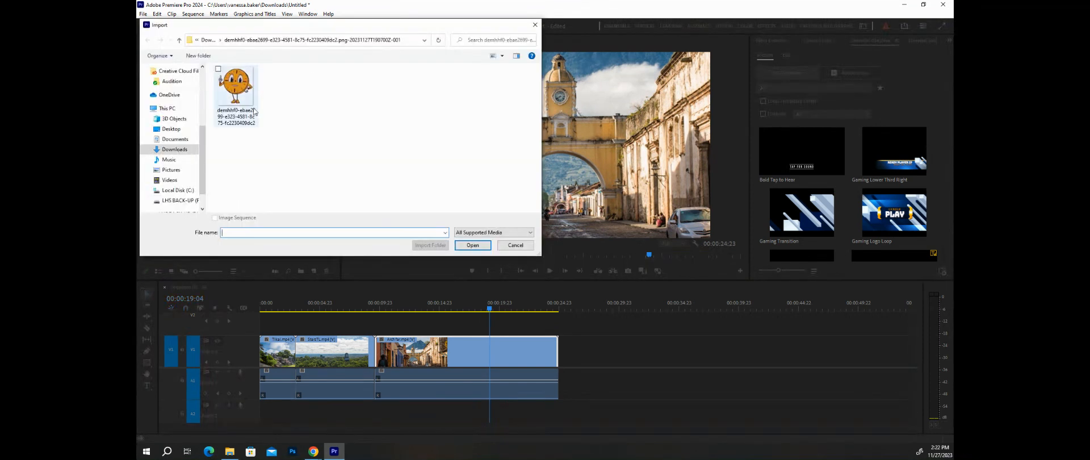
click(178, 150)
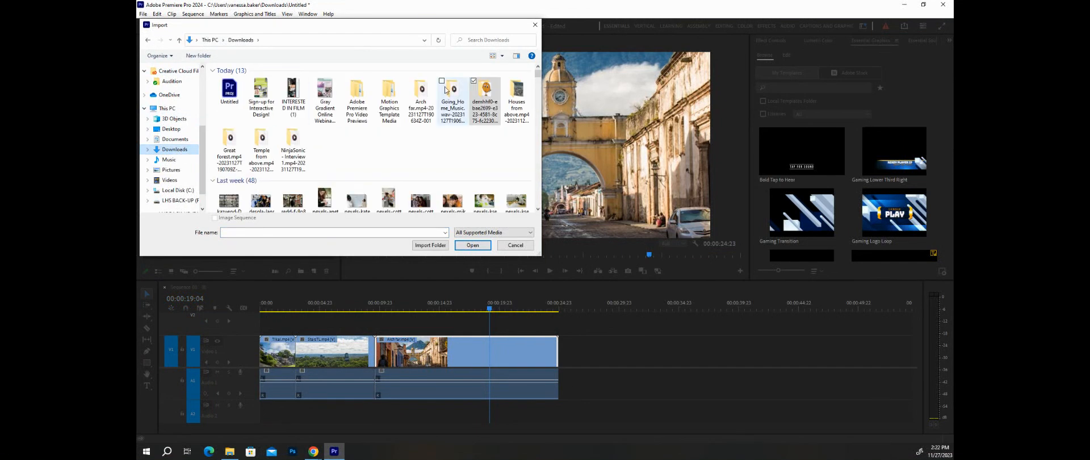
double_click(456, 96)
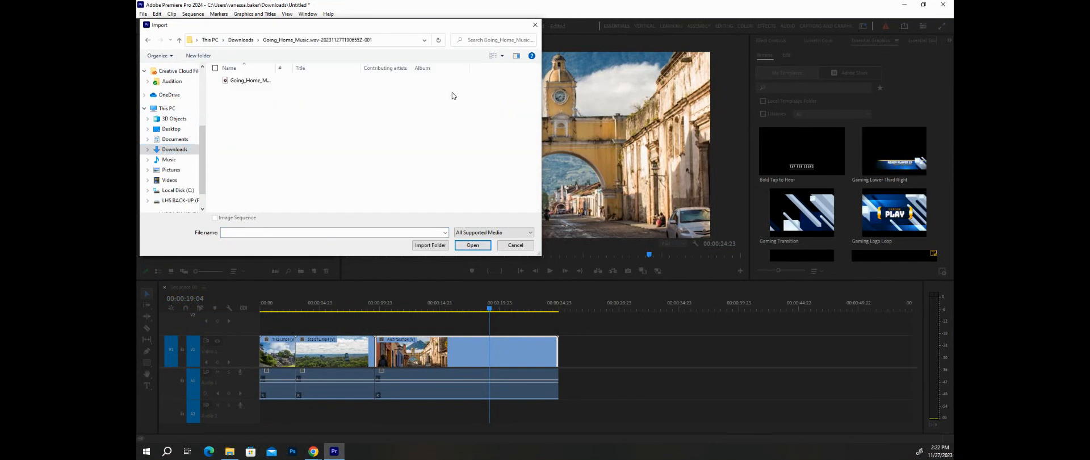
click(275, 81)
click(472, 245)
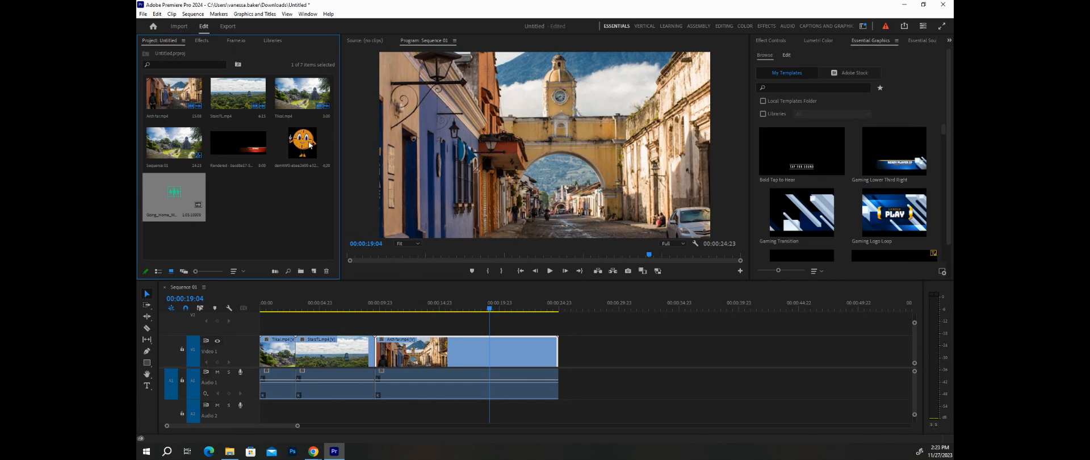
Step: Import the Arch far video from its folder in Downloads into the project
double_click(295, 208)
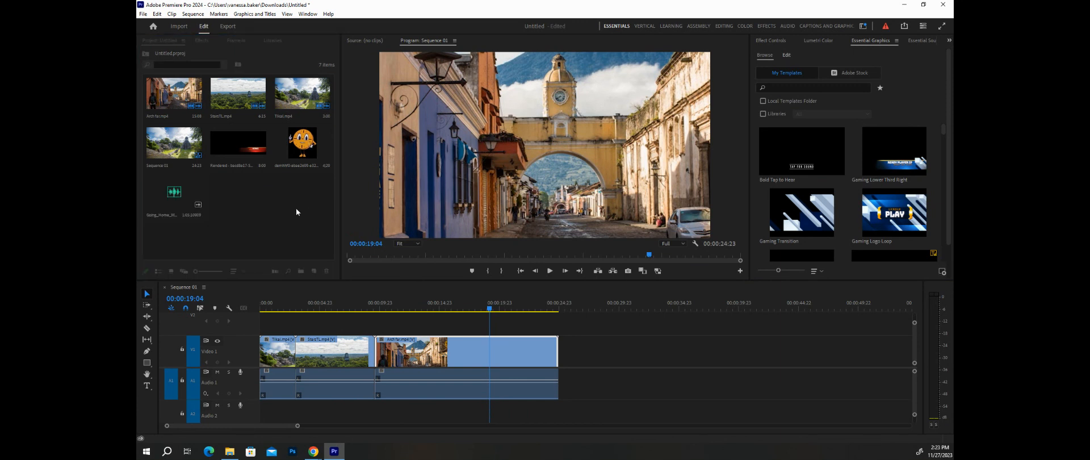
click(168, 150)
click(421, 88)
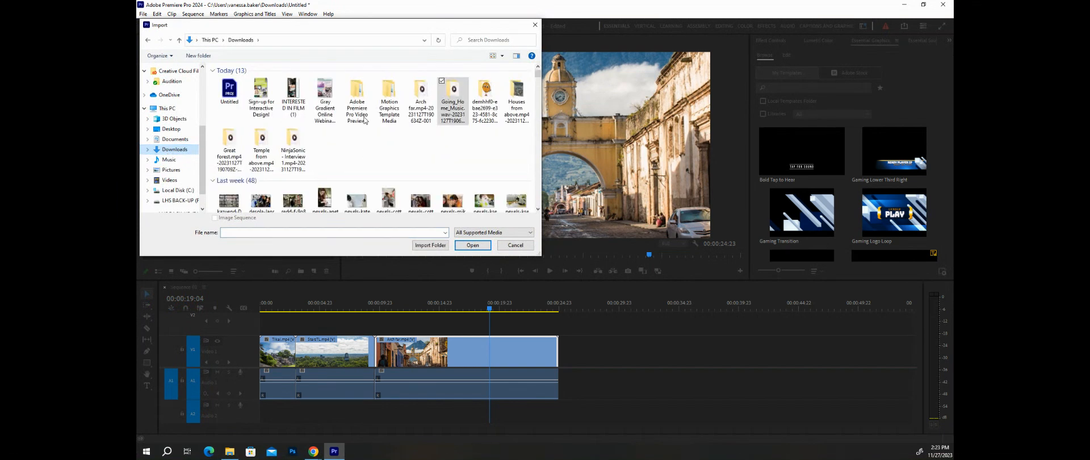
double_click(422, 88)
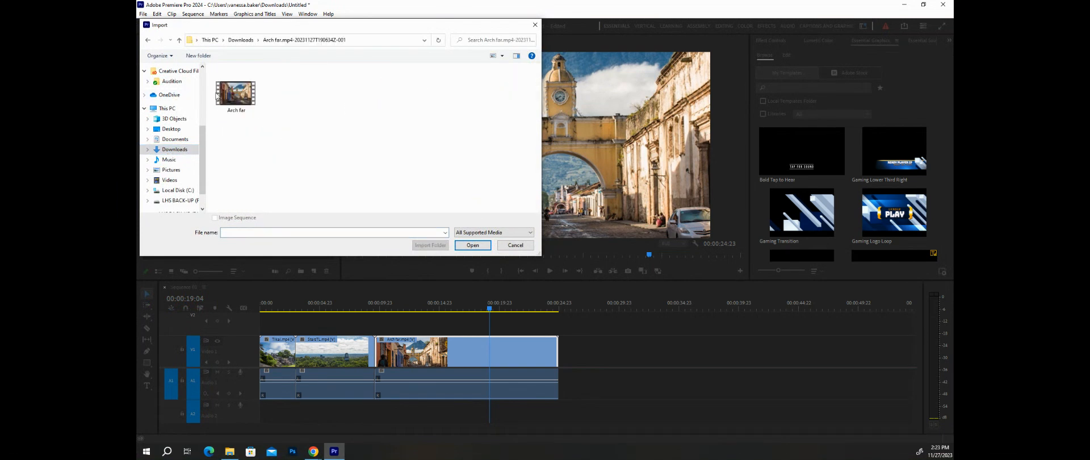
click(236, 90)
click(479, 245)
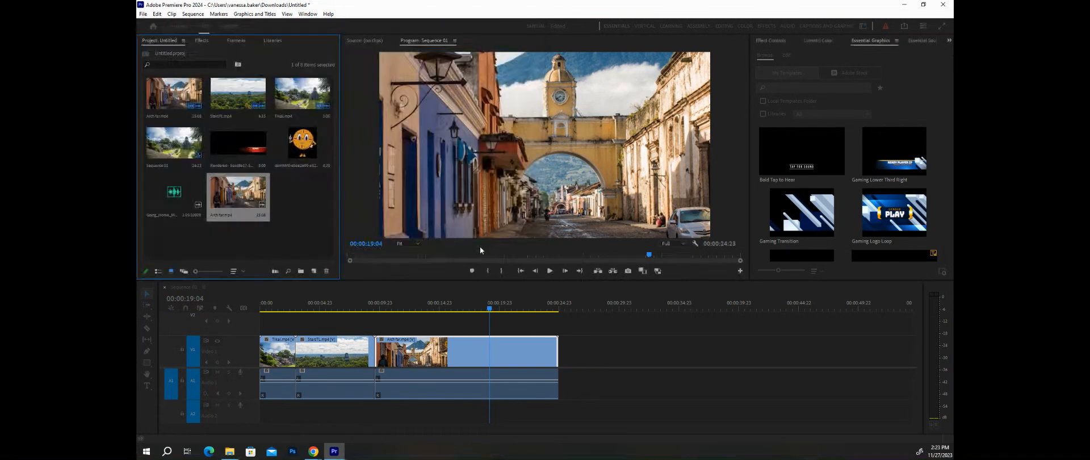
Step: Import the Houses from above video from its folder in Downloads into the project
double_click(310, 199)
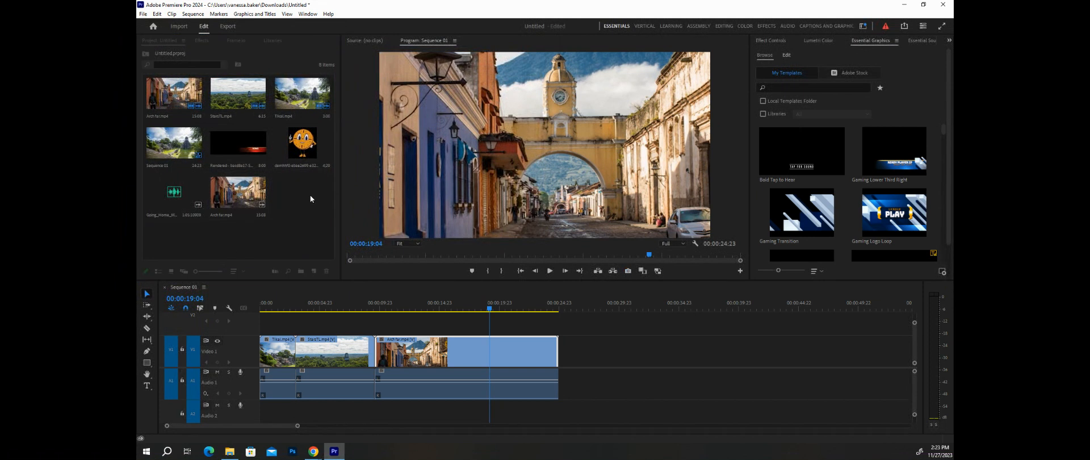
click(238, 40)
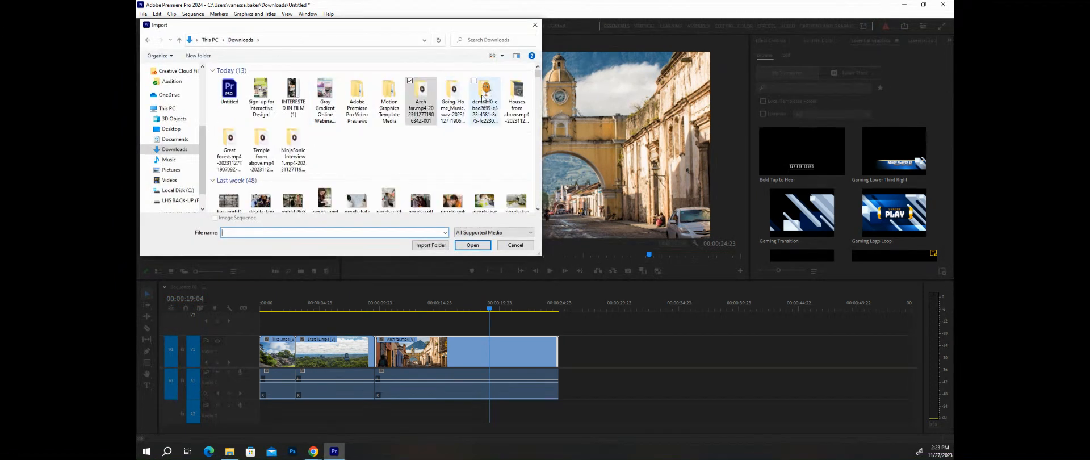
double_click(516, 93)
click(236, 95)
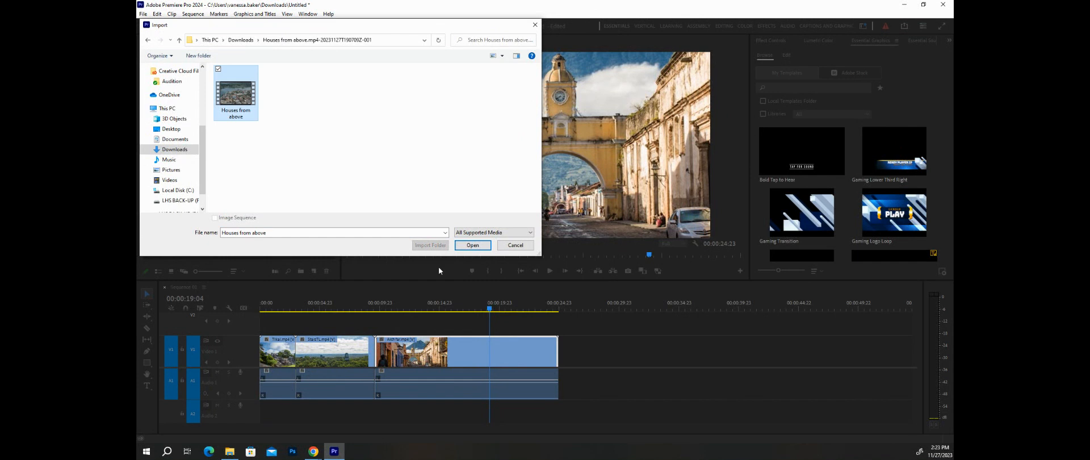
click(473, 245)
Step: Clear the rendered preview video and the duplicate Arch far.mp4 clip from the project media
right_click(239, 138)
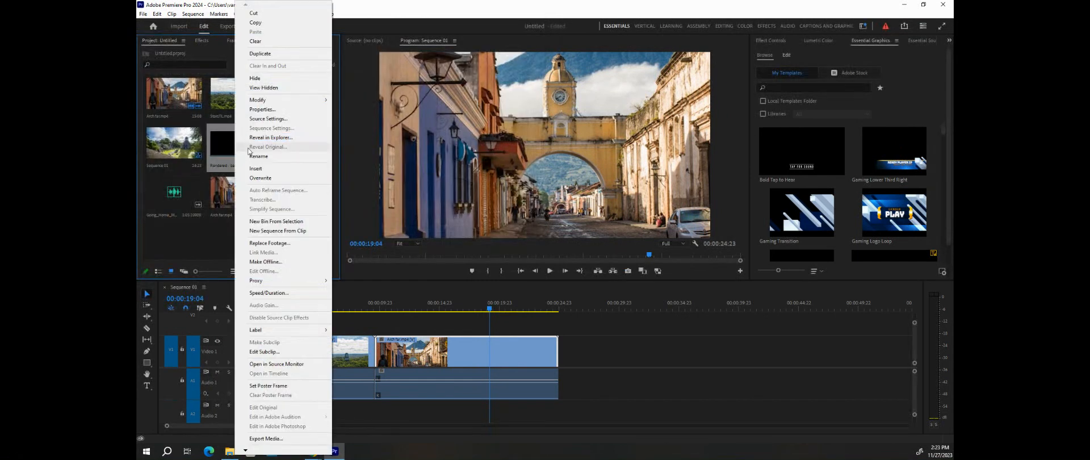
click(267, 43)
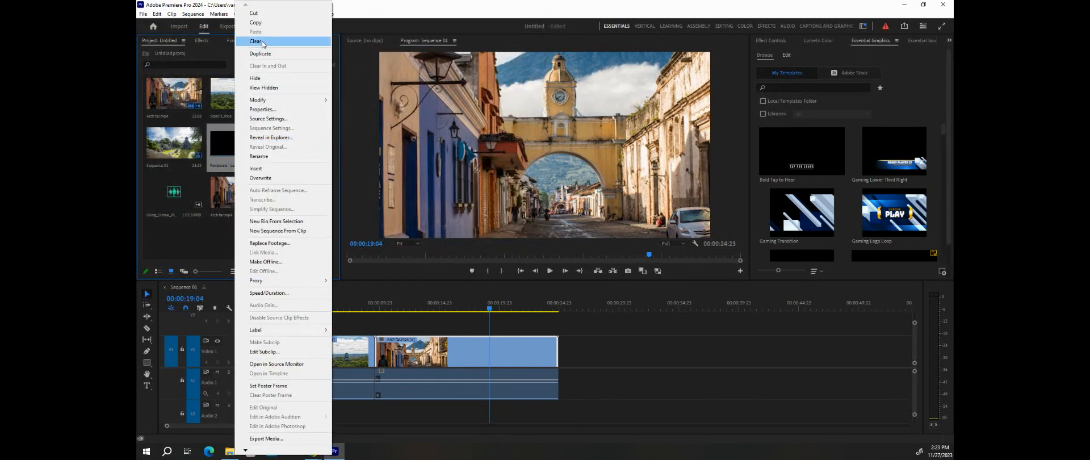
right_click(182, 193)
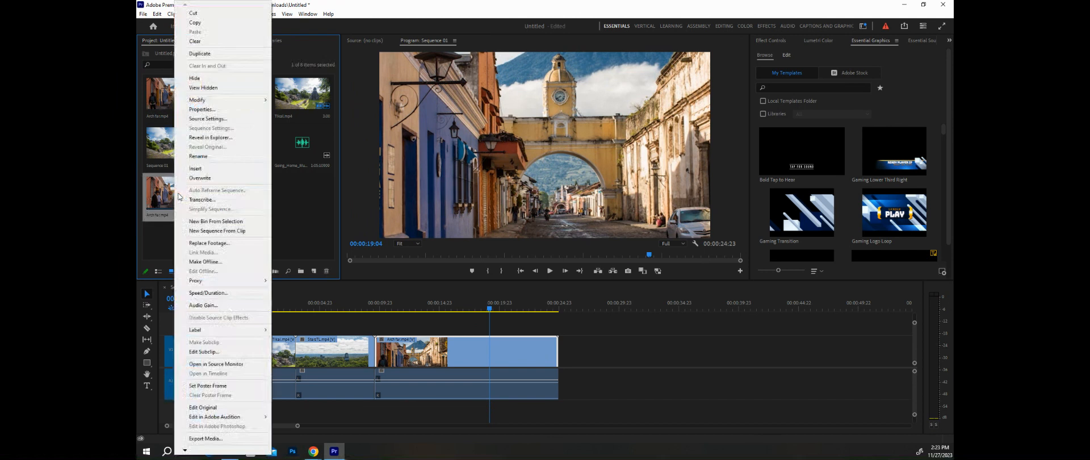
click(208, 41)
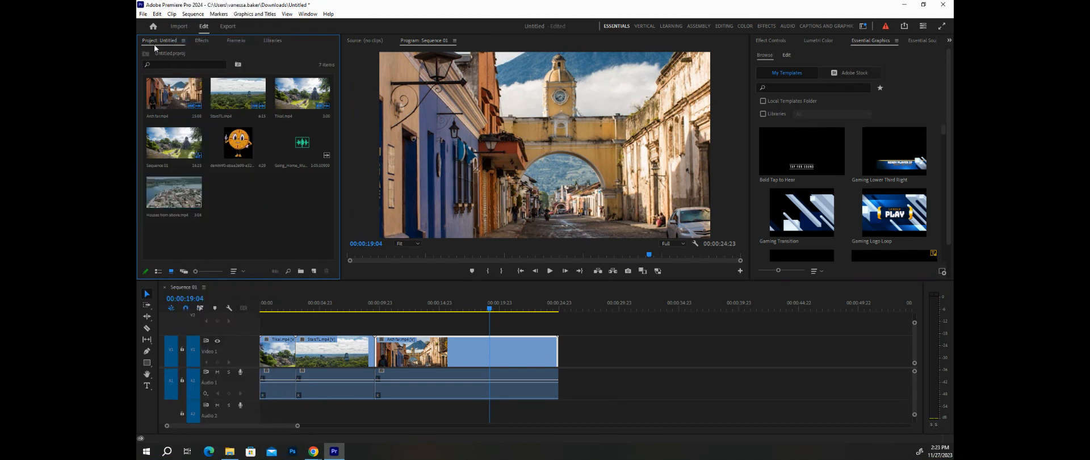
click(143, 15)
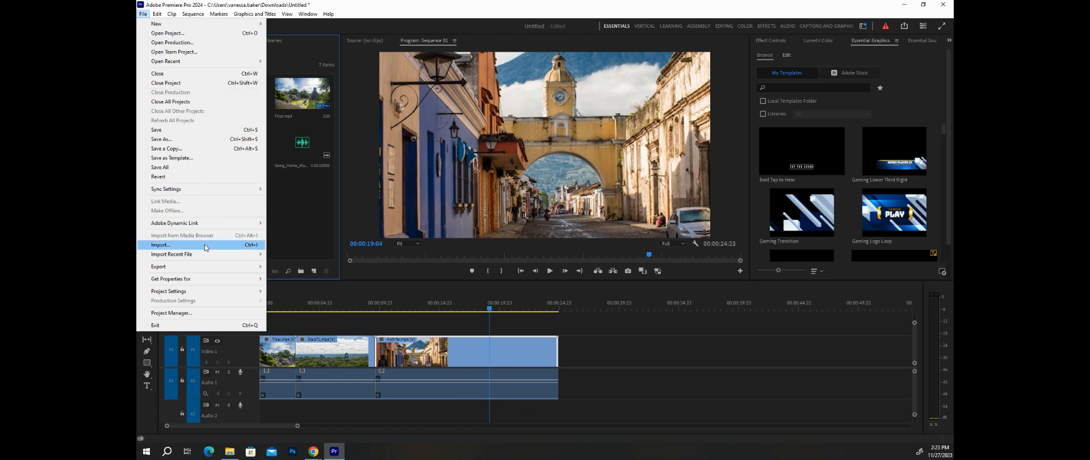
click(296, 205)
double_click(257, 222)
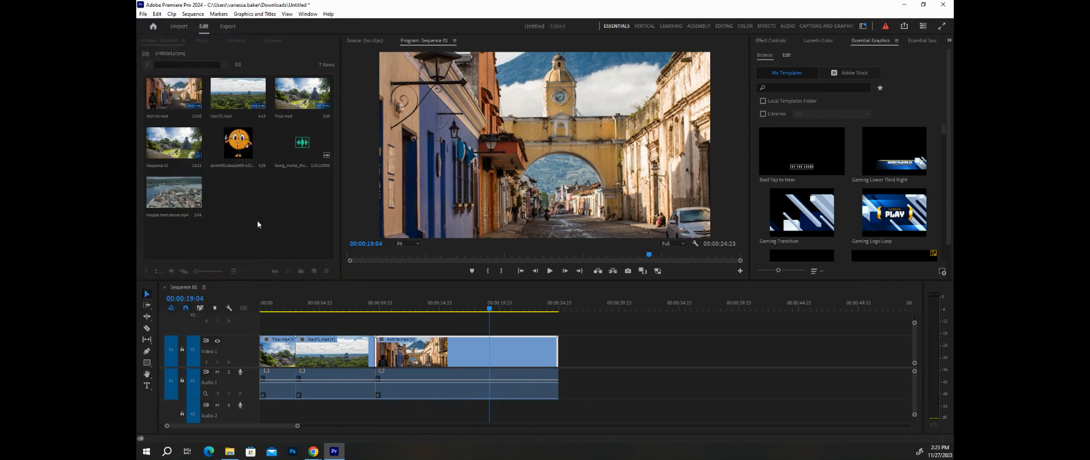
click(473, 246)
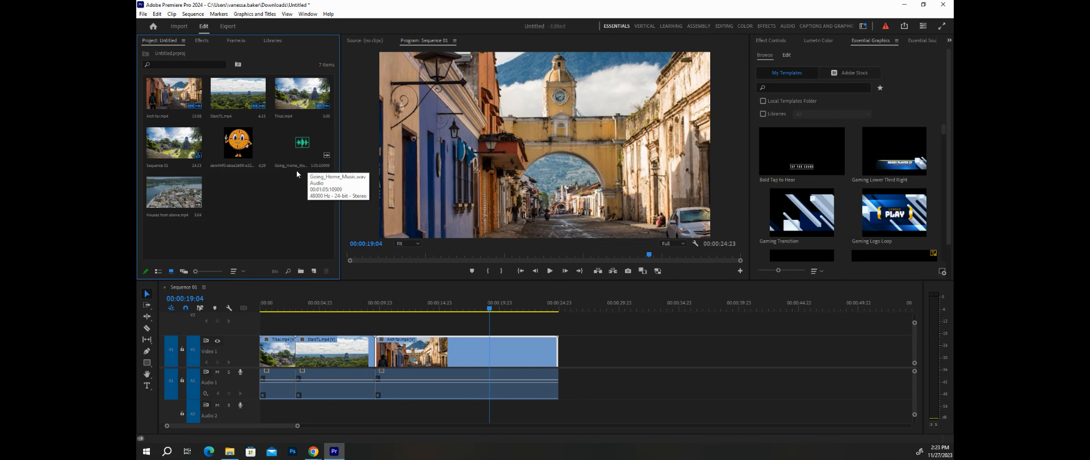
double_click(255, 200)
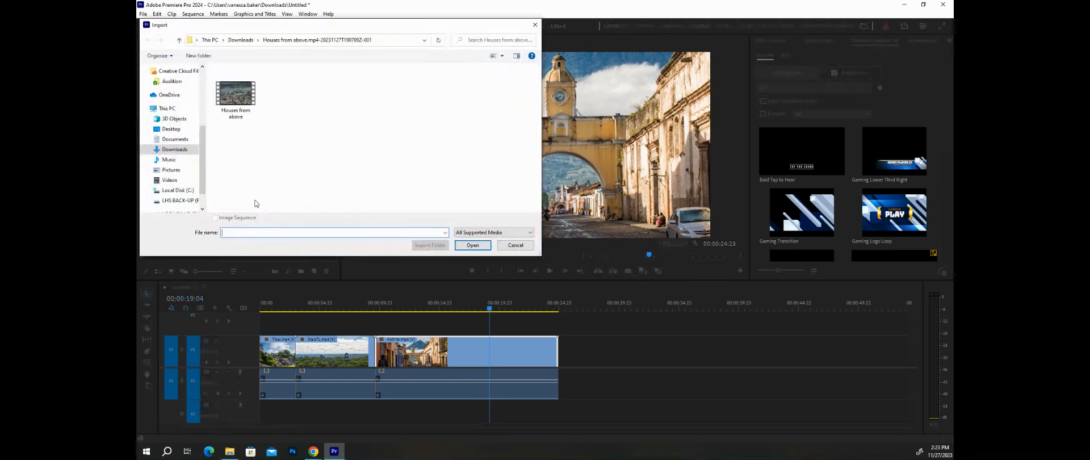
click(180, 151)
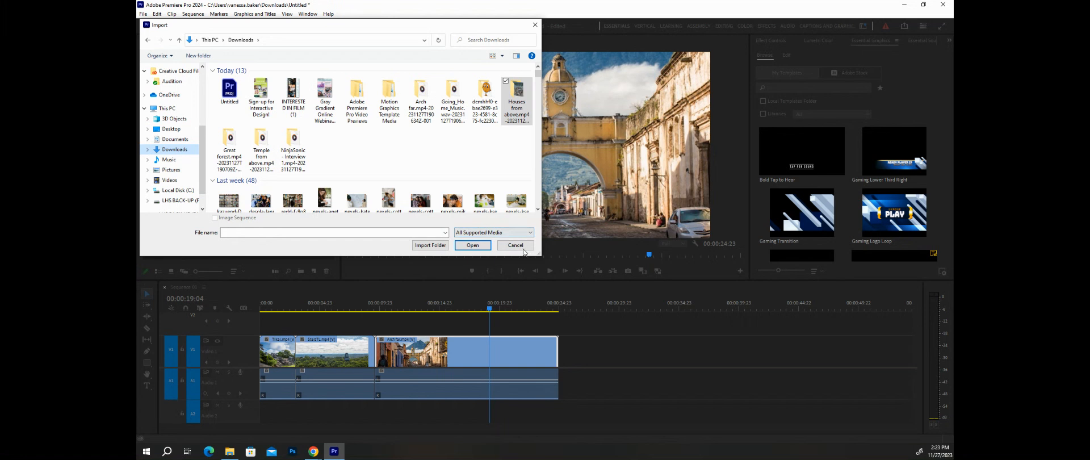
click(516, 246)
Step: Try deleting all the video and audio clips from the Sequence 01 timeline, and undo the deletion
click(550, 416)
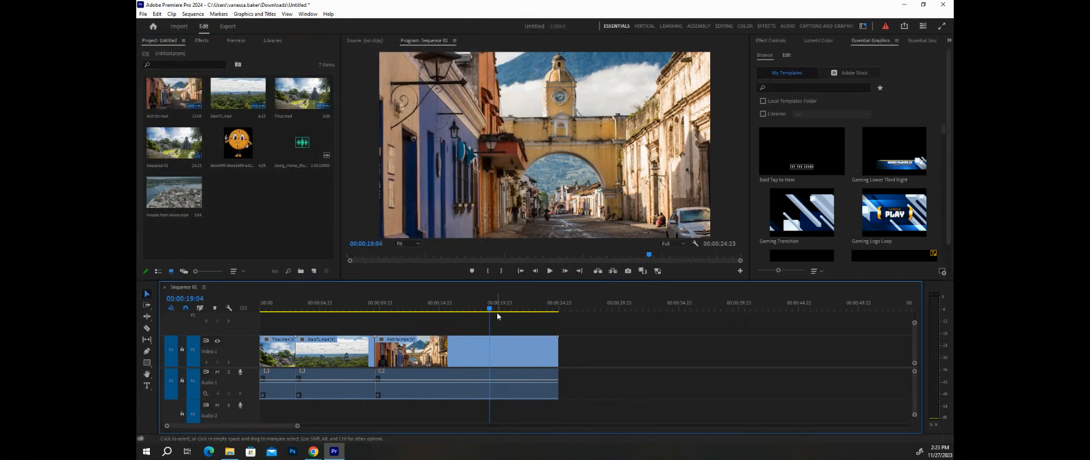
mouse_move(490, 310)
mouse_down()
mouse_move(395, 329)
mouse_move(248, 334)
mouse_move(316, 325)
mouse_move(504, 336)
mouse_move(267, 338)
mouse_move(562, 342)
mouse_move(280, 335)
mouse_move(498, 320)
mouse_up()
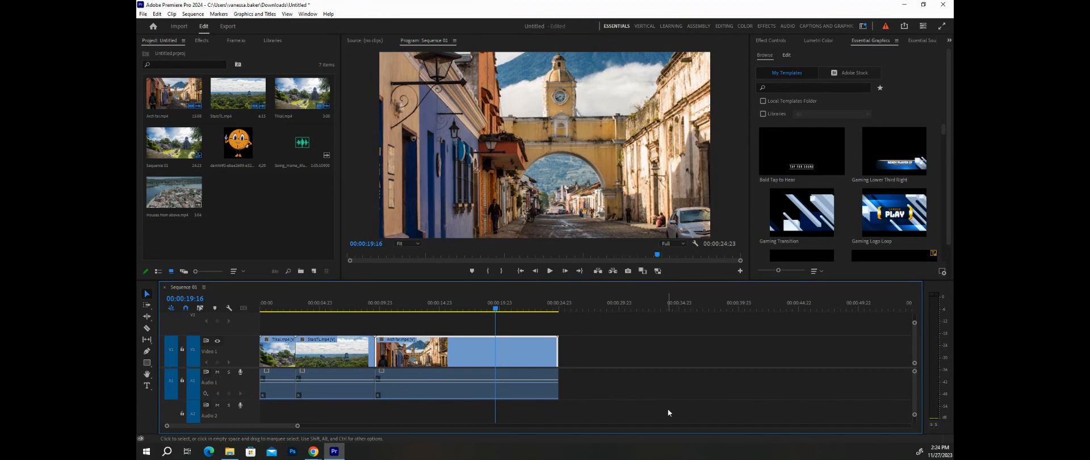
click(611, 407)
drag(630, 393, 271, 352)
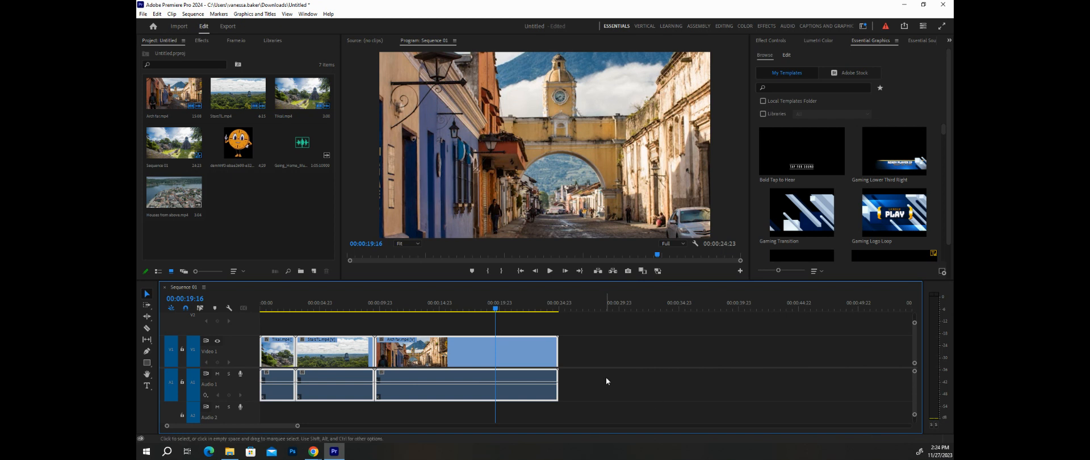
key(Delete)
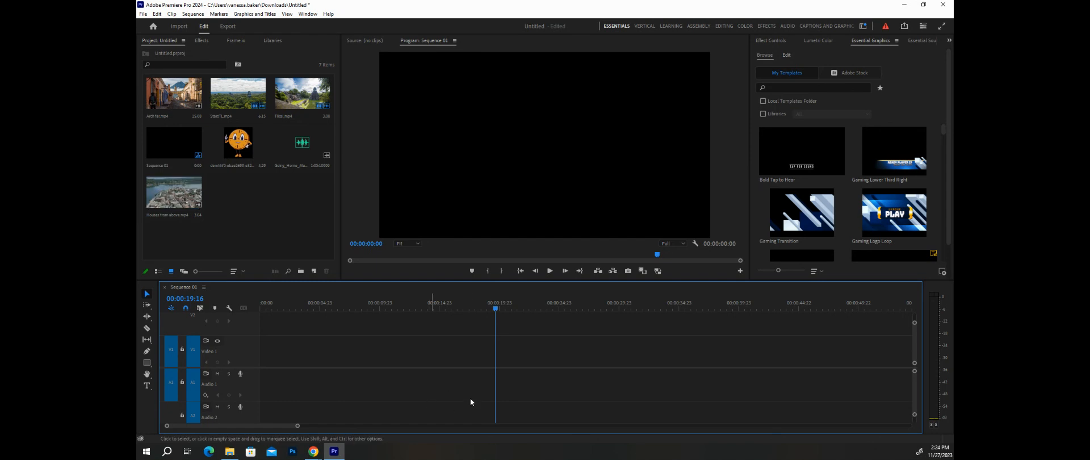
key(ctrl+z)
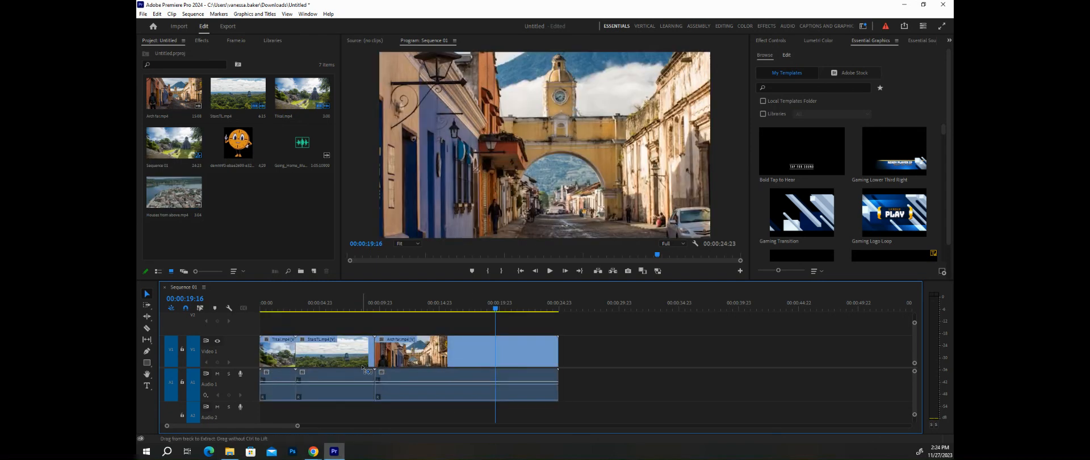
Step: Select every clip in the Sequence 01 timeline and delete them all to empty the sequence
drag(625, 389, 283, 355)
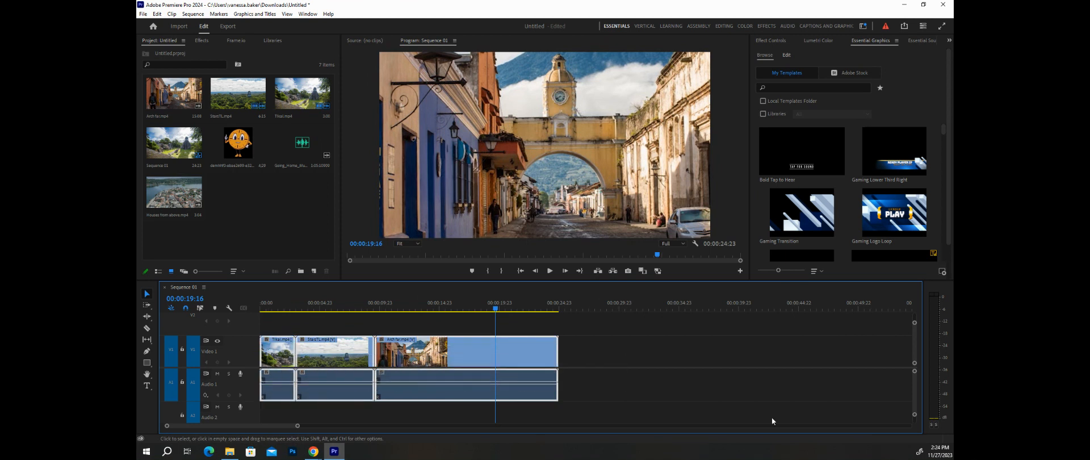
key(Delete)
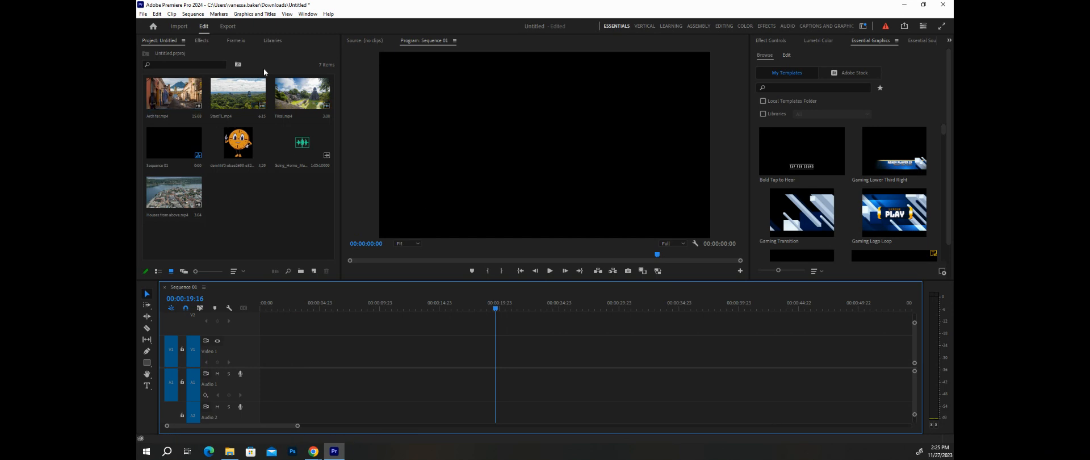
Step: Place Arch far.mp4 at the start of Sequence 01, keeping the existing sequence settings
click(175, 98)
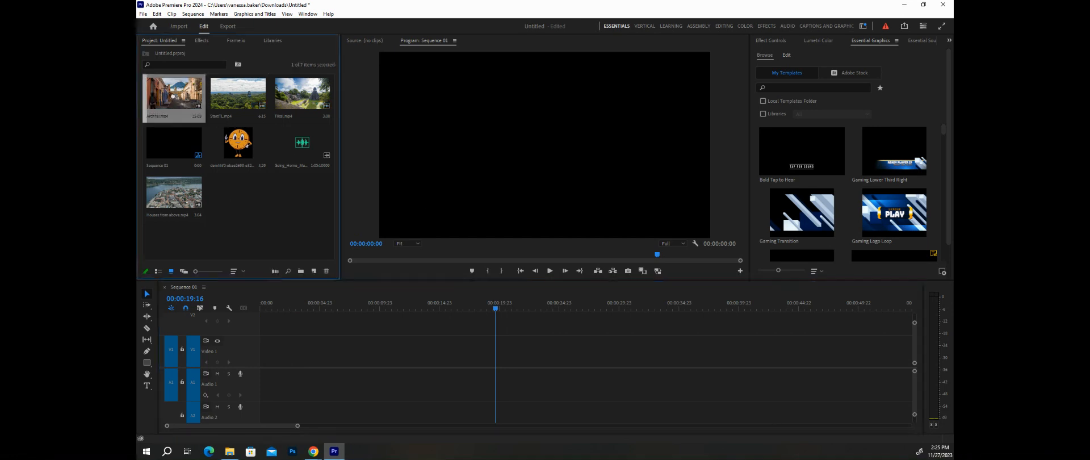
drag(230, 206, 267, 369)
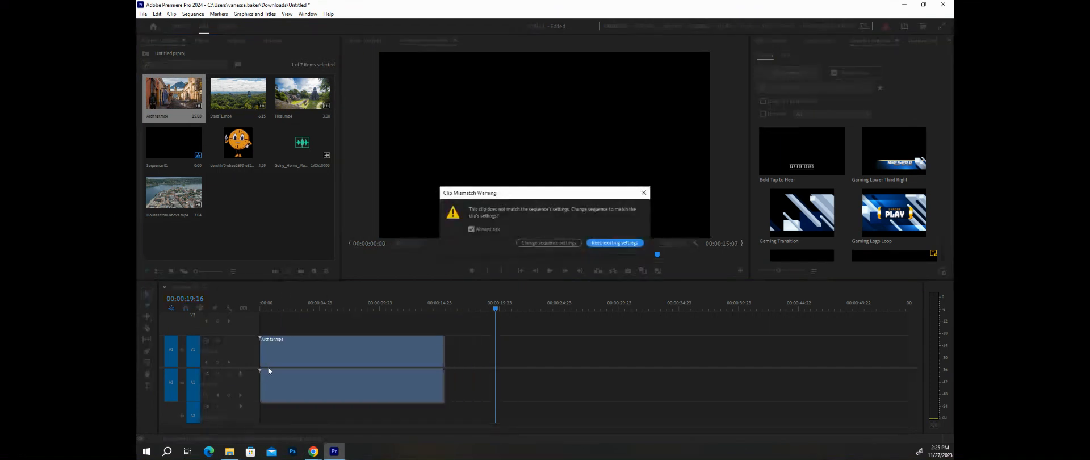
click(621, 242)
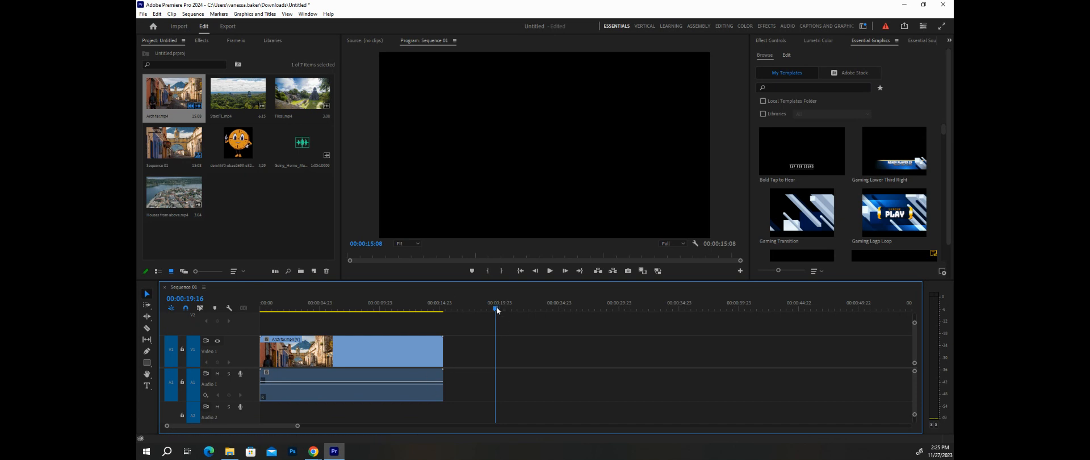
Step: Add Tikal.mp4 to the first video track directly after the Arch far clip
click(299, 343)
drag(299, 343, 460, 383)
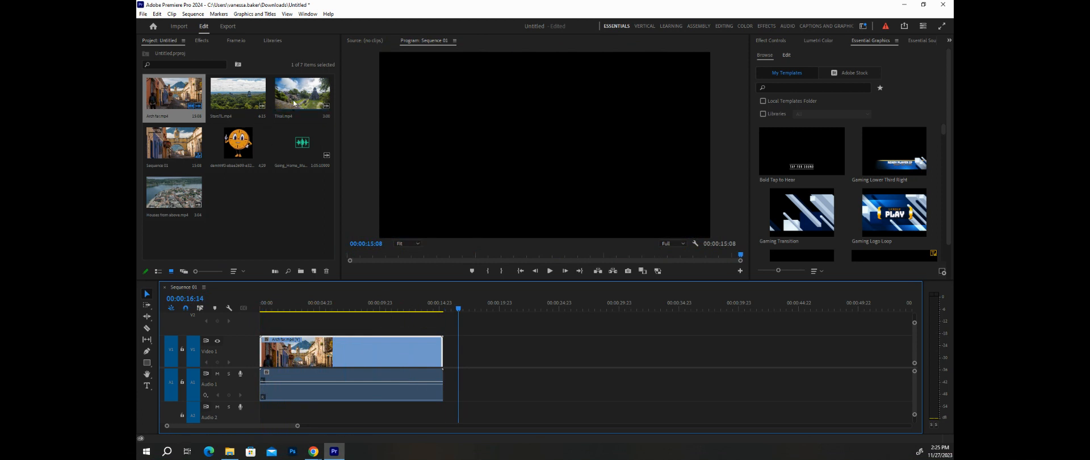
drag(301, 101, 450, 370)
Step: Try moving the Tikal video clip away from the end of the Arch far clip, and undo the move
drag(459, 308, 413, 308)
drag(458, 348, 495, 347)
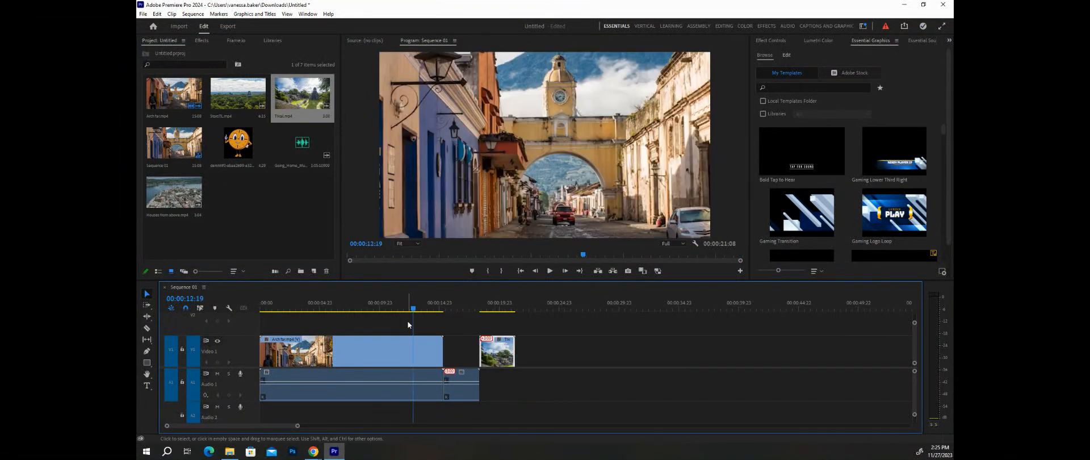
mouse_move(420, 311)
mouse_down()
mouse_move(498, 309)
mouse_move(409, 309)
mouse_up()
drag(501, 352, 530, 399)
key(ctrl+z)
click(470, 364)
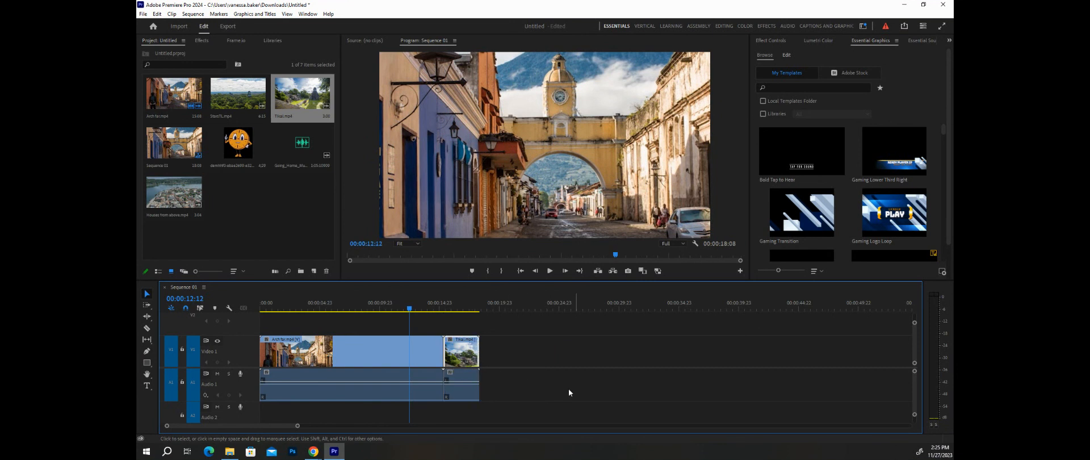
Step: Play the sequence across the cut between the Arch far and Tikal clips to examine the abrupt change
drag(410, 308, 359, 340)
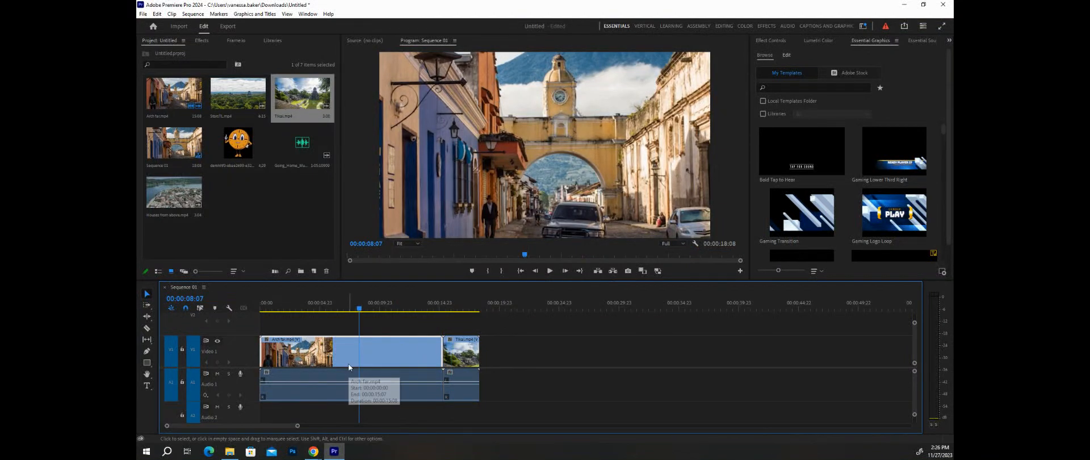
key(space)
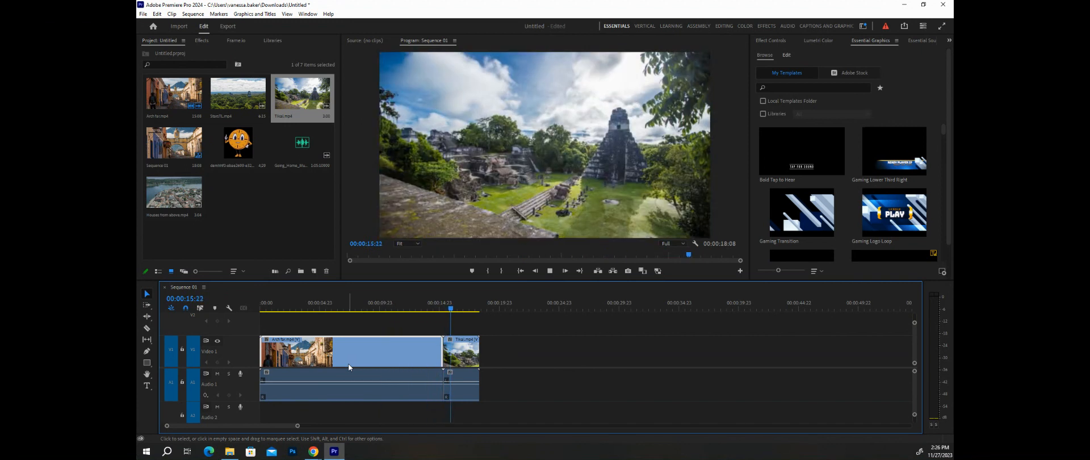
key(space)
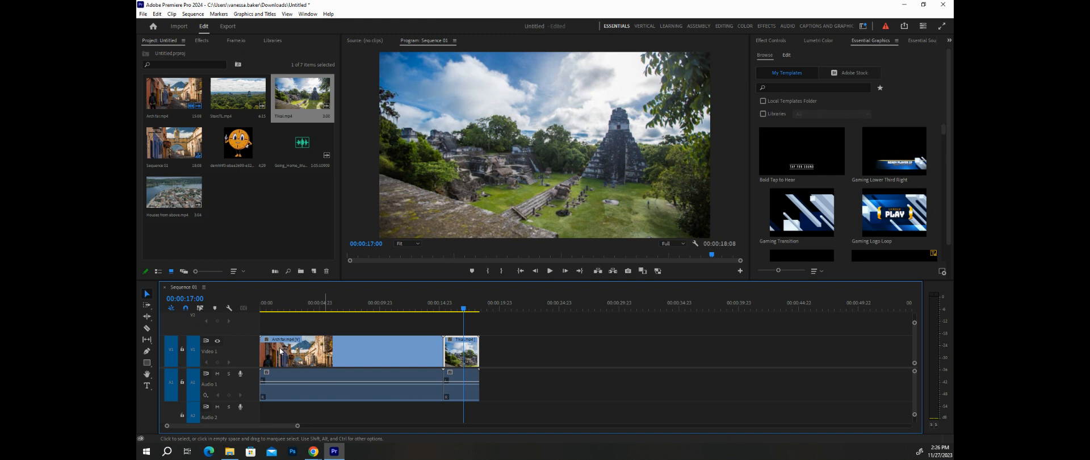
drag(463, 310, 420, 320)
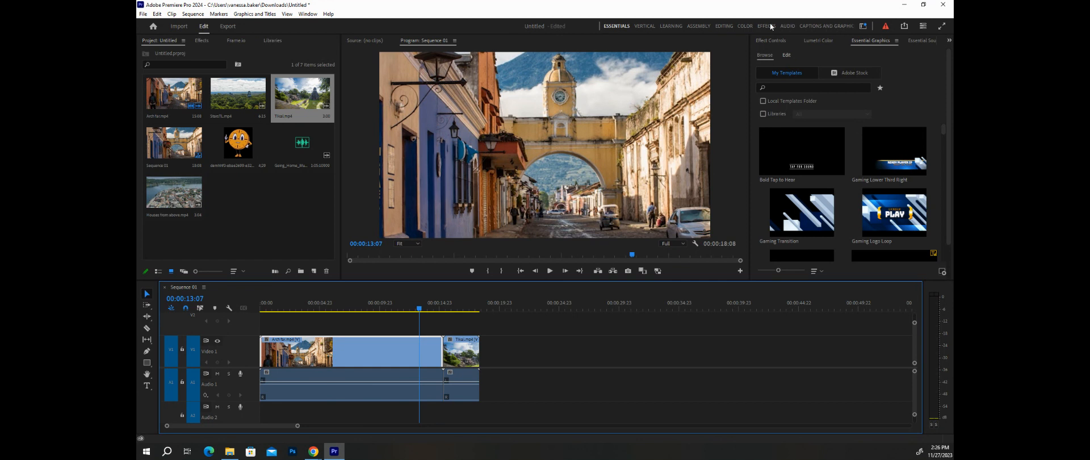
Step: Switch the workspace layout to Effects
click(673, 26)
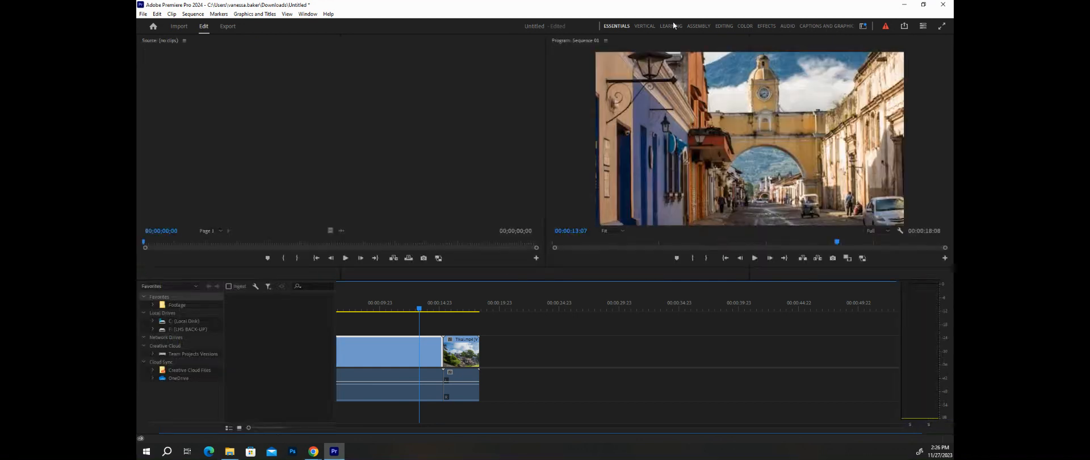
click(704, 25)
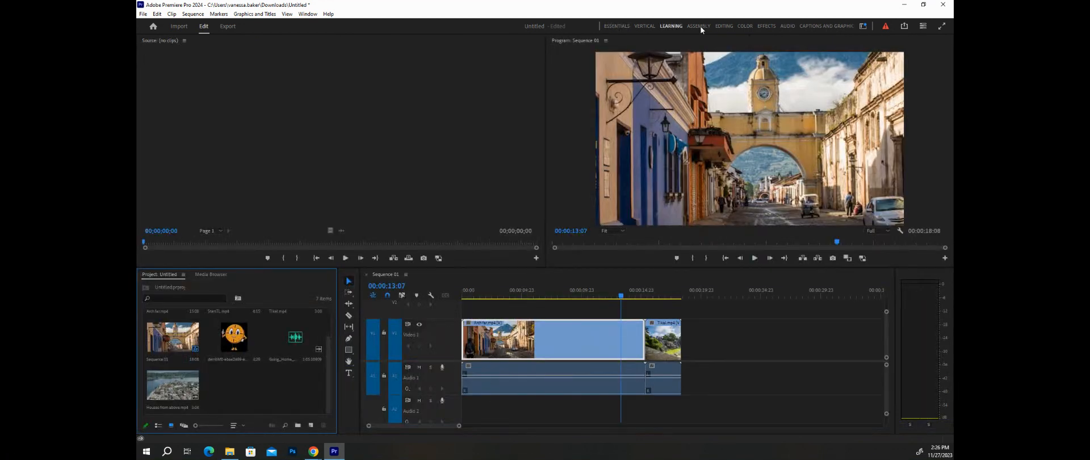
click(732, 26)
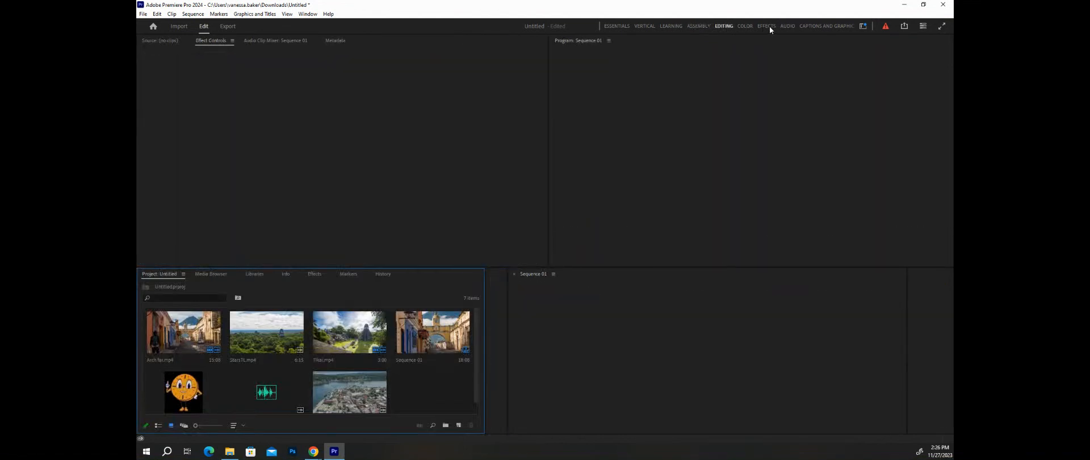
click(767, 26)
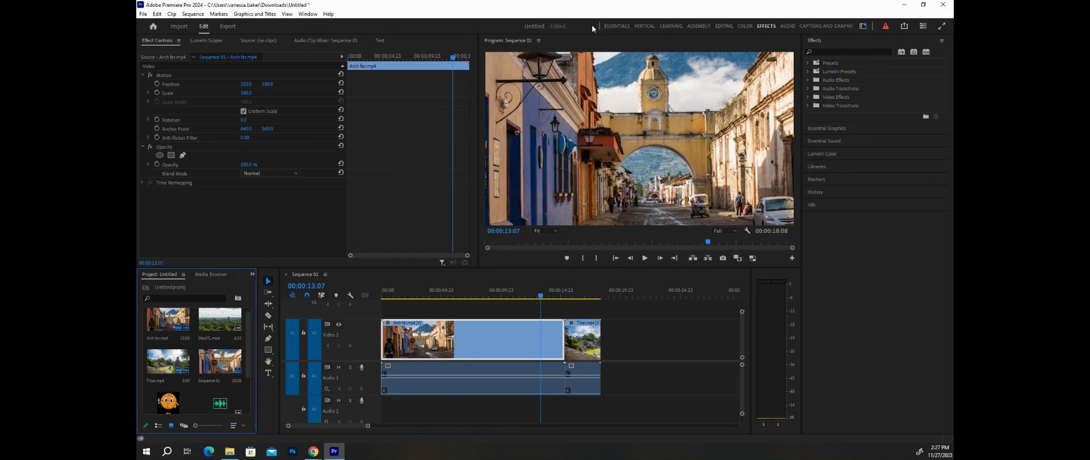
mouse_move(598, 27)
mouse_down()
mouse_move(617, 39)
mouse_move(572, 39)
mouse_move(594, 36)
mouse_move(597, 23)
mouse_up()
Step: Look through the available video transitions in the Dissolve, Immersive Video, Iris, Page Peel and Wipe categories
click(808, 106)
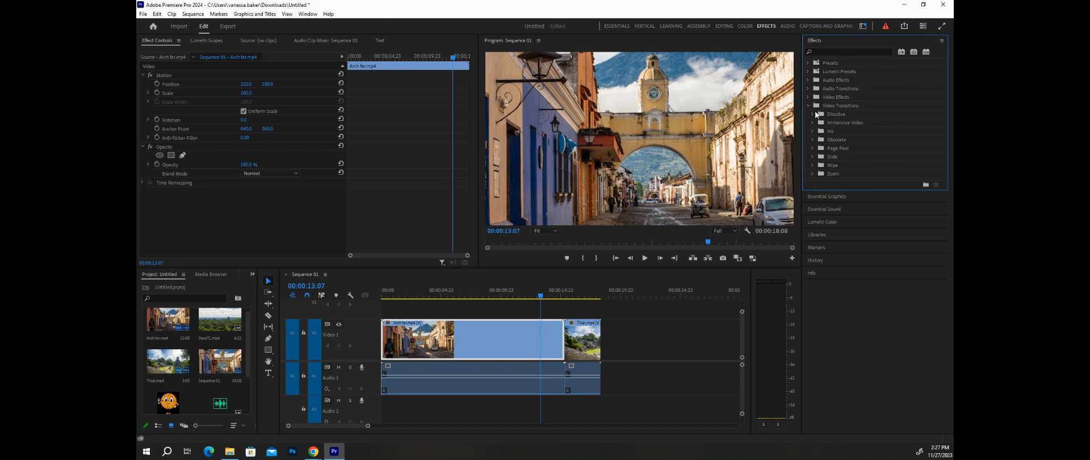
click(813, 113)
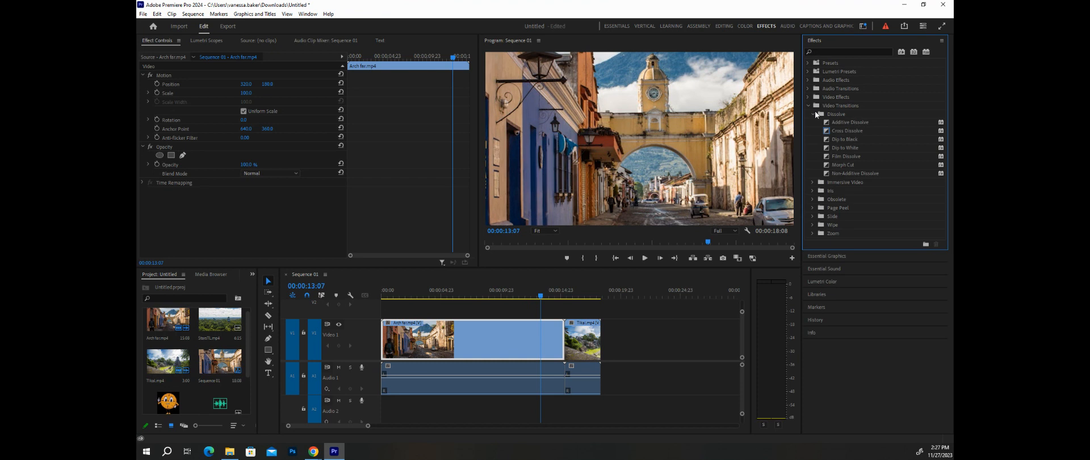
click(813, 182)
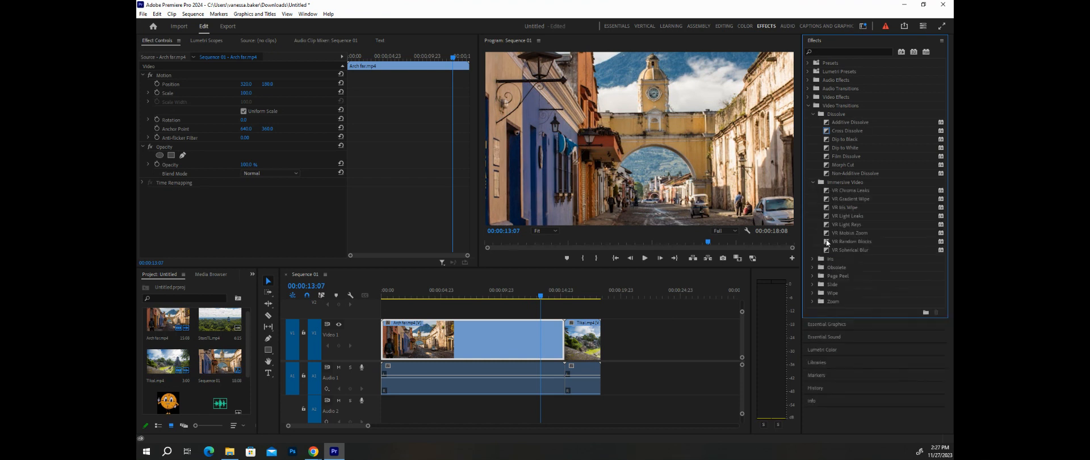
click(813, 259)
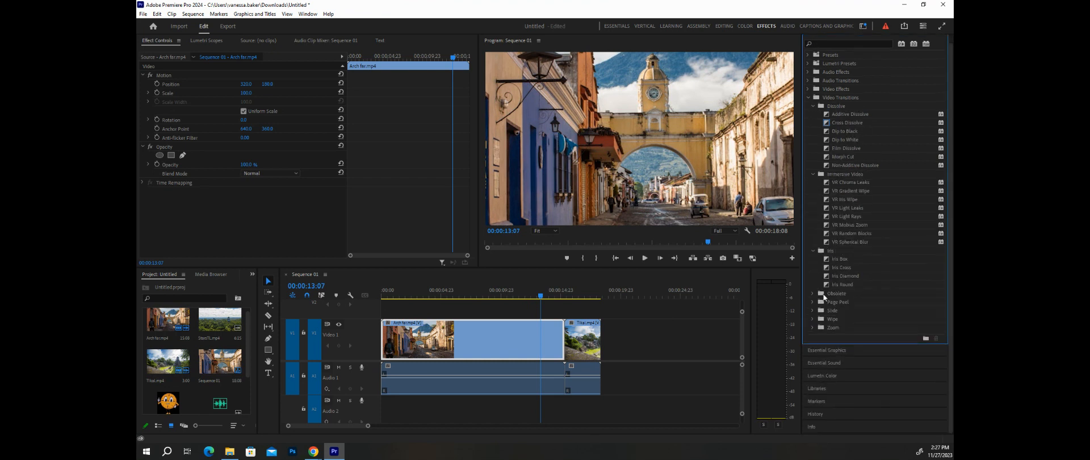
click(812, 302)
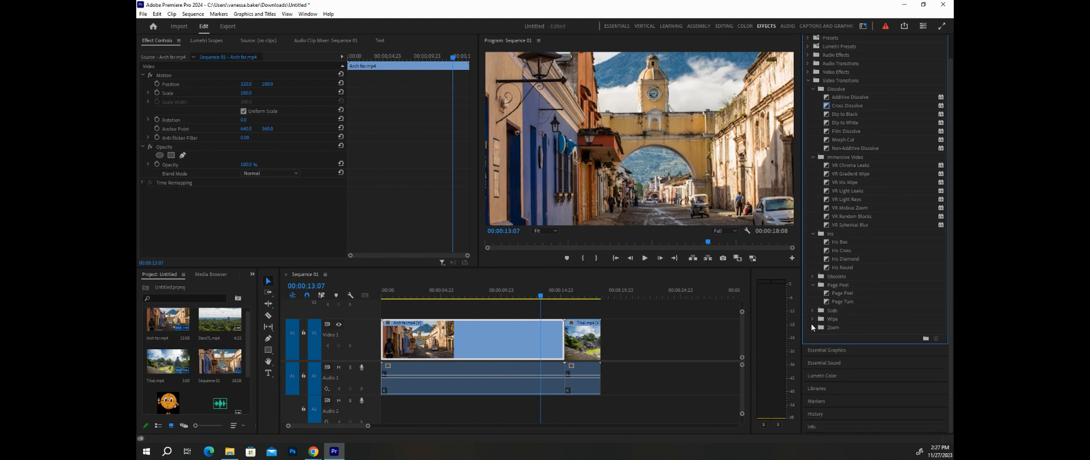
click(813, 319)
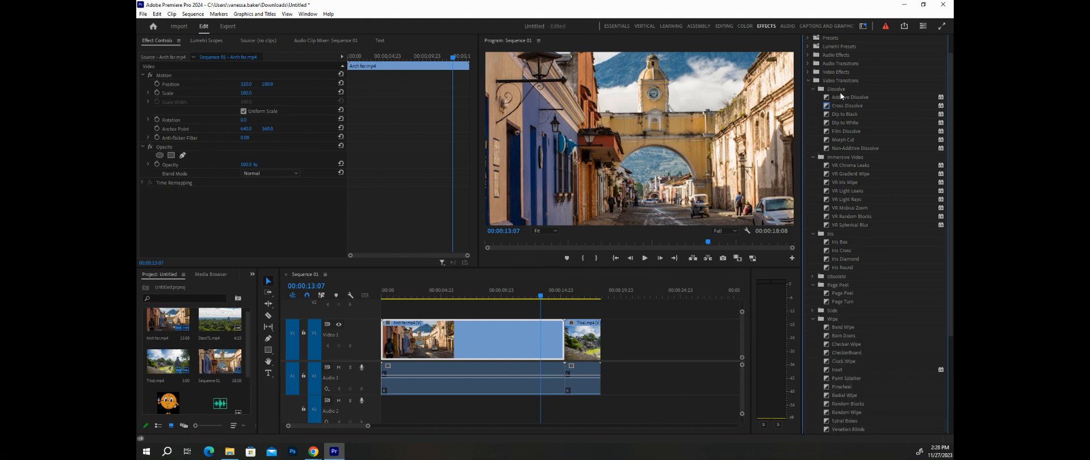
scroll(840, 92, down, 2)
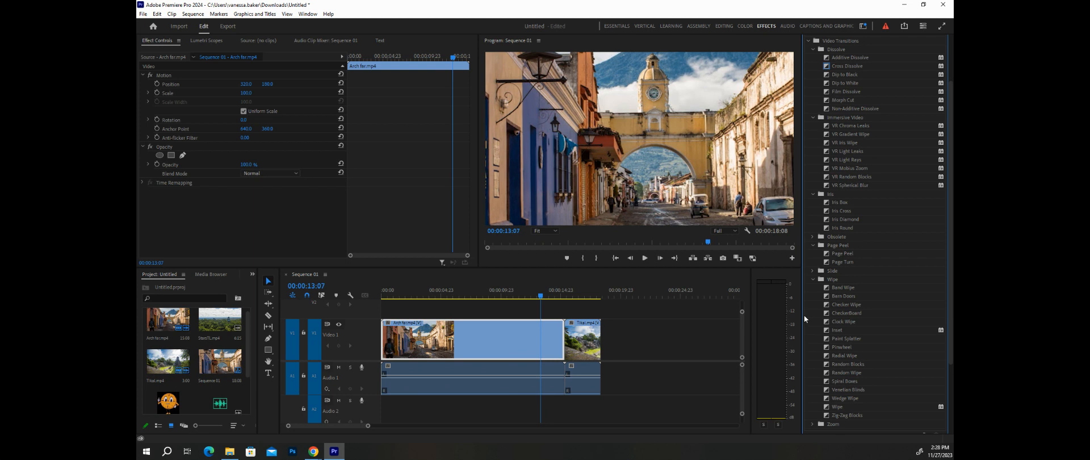
scroll(932, 257, up, 2)
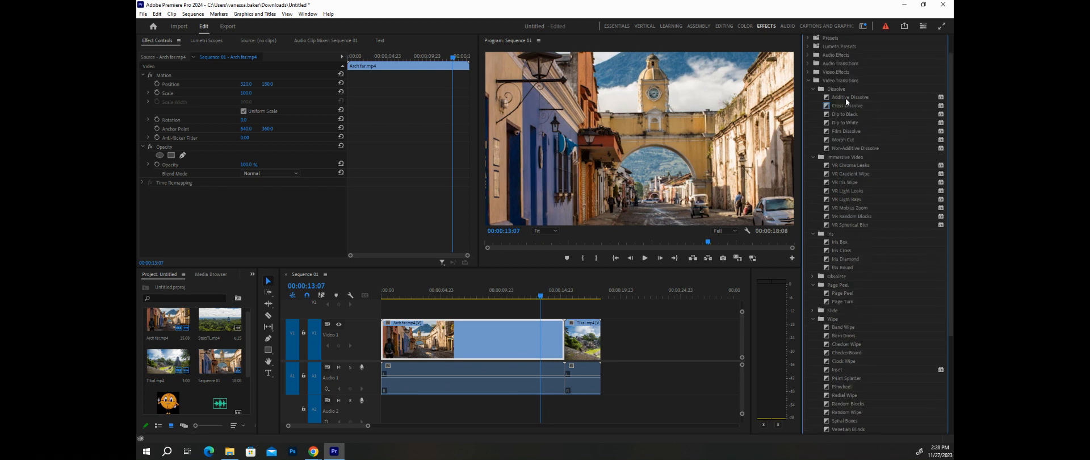
click(812, 89)
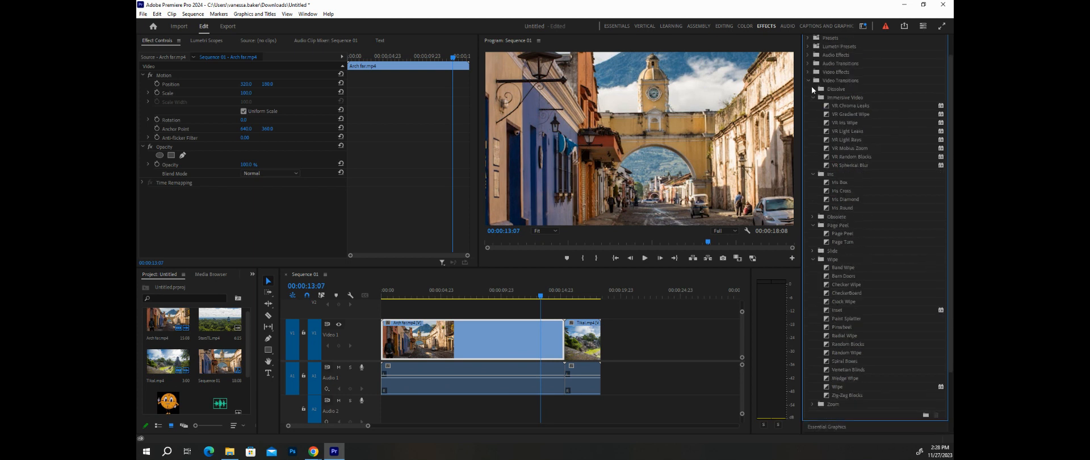
click(812, 88)
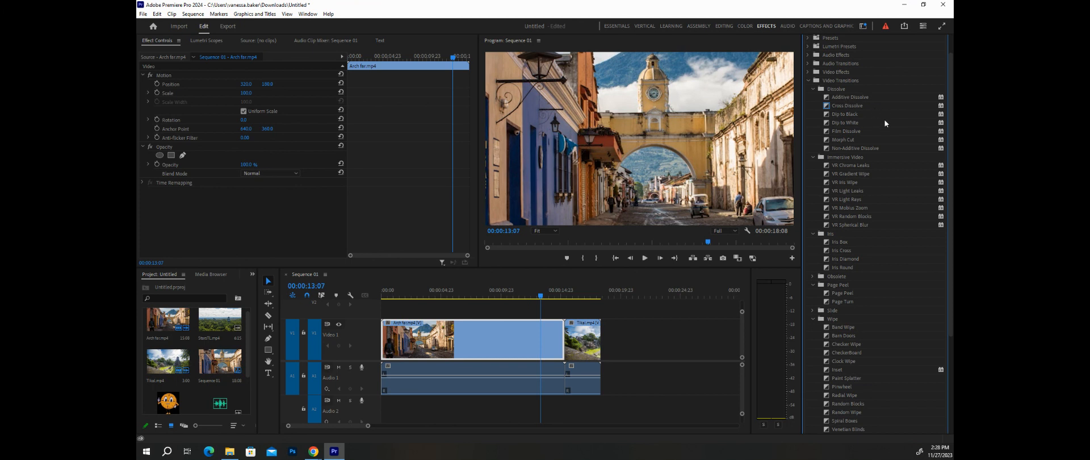
Step: Try positioning the Cross Dissolve transition over the cut between the Arch far and Tikal clips without applying it
click(857, 108)
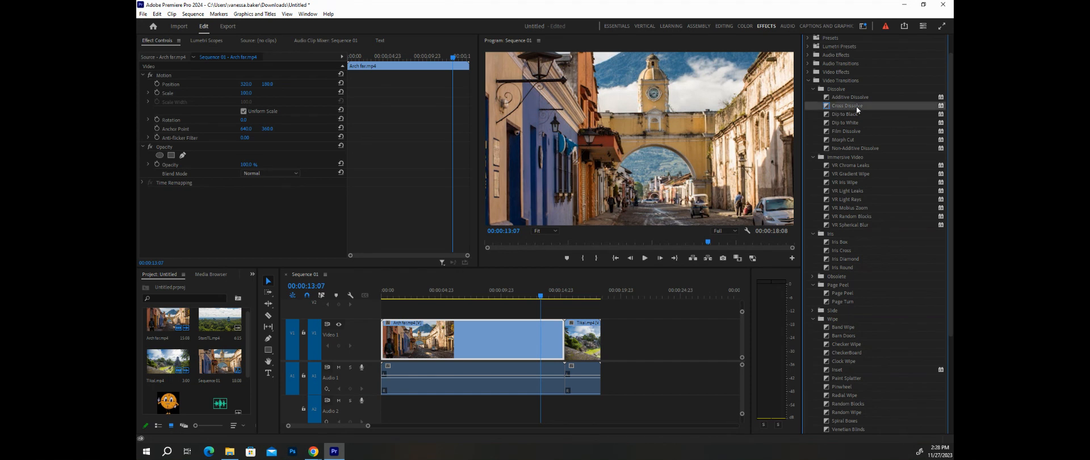
drag(857, 107, 569, 344)
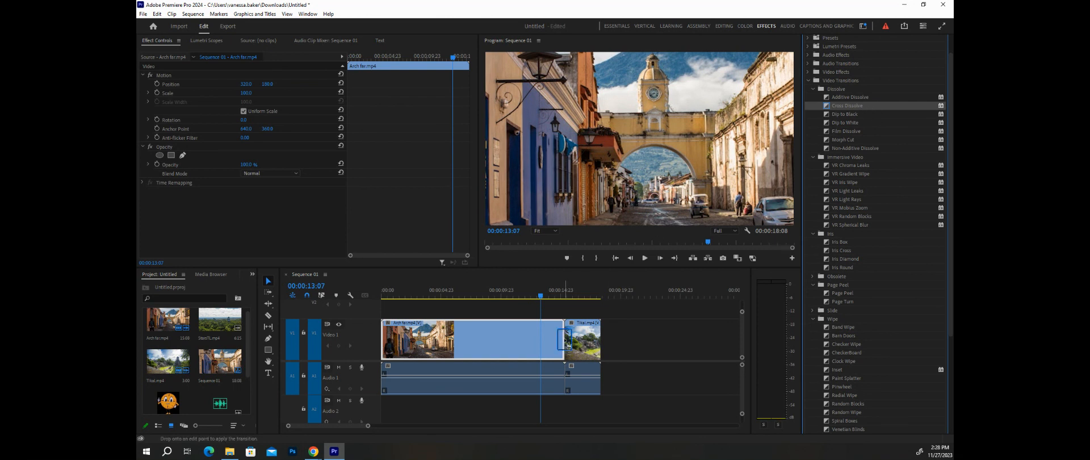
mouse_move(568, 344)
mouse_down()
mouse_move(774, 175)
mouse_move(837, 103)
mouse_move(608, 285)
mouse_move(557, 344)
mouse_move(568, 350)
mouse_move(566, 338)
mouse_move(624, 288)
mouse_move(858, 146)
mouse_move(875, 113)
mouse_up()
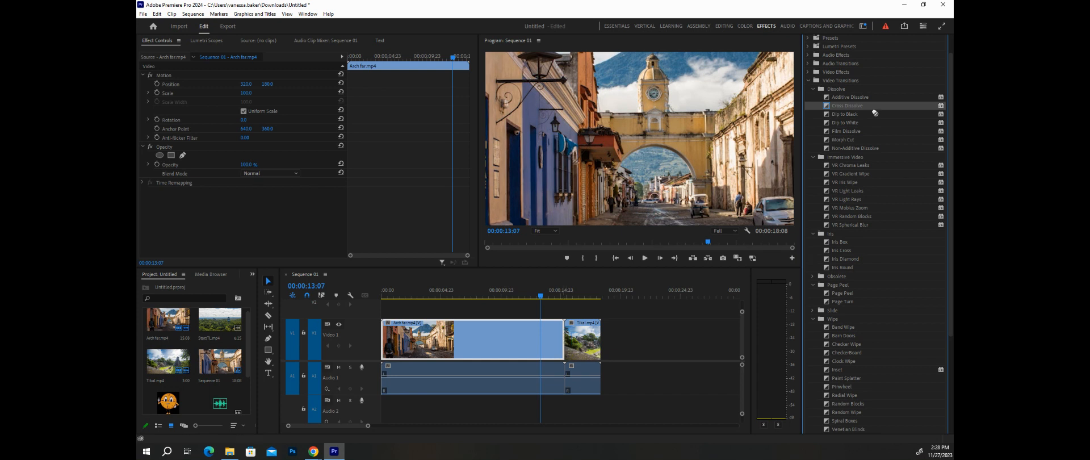
click(742, 341)
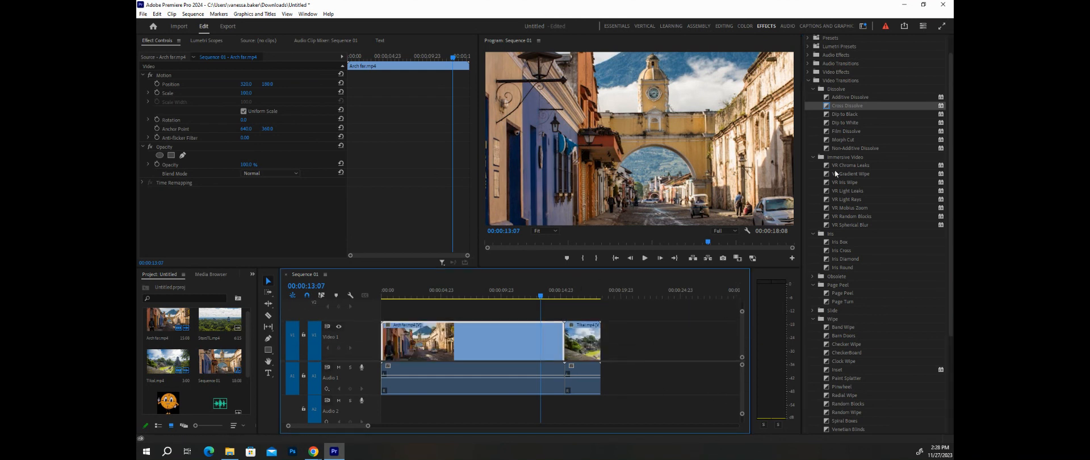
drag(848, 106, 564, 347)
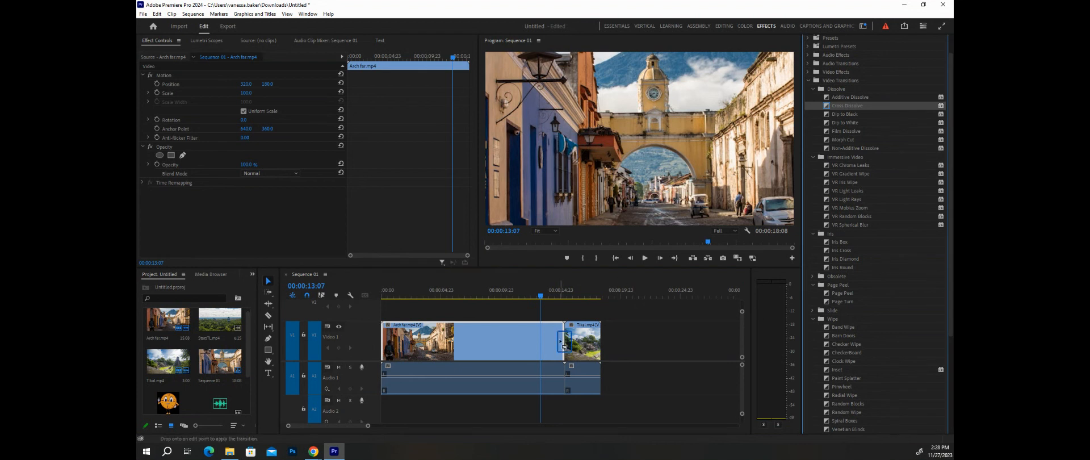
drag(564, 346, 871, 112)
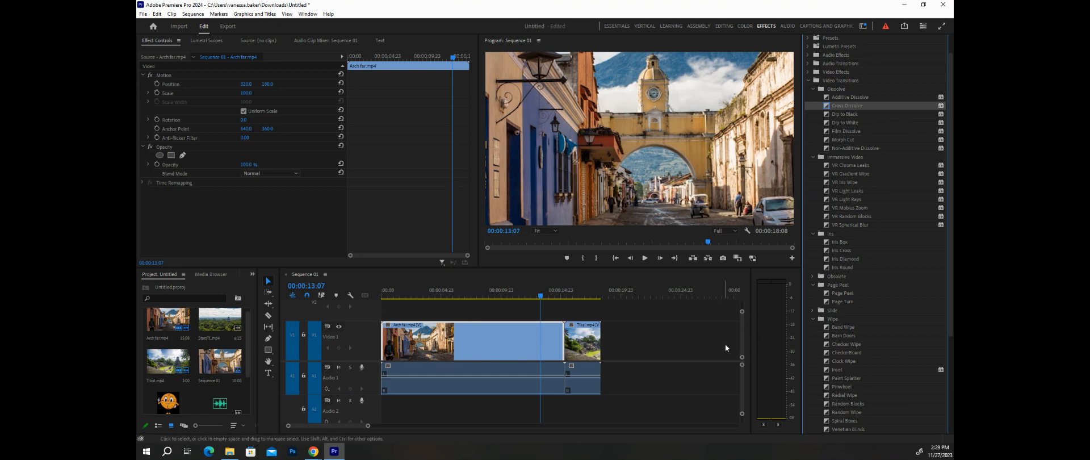
drag(742, 339, 739, 341)
drag(744, 384, 745, 380)
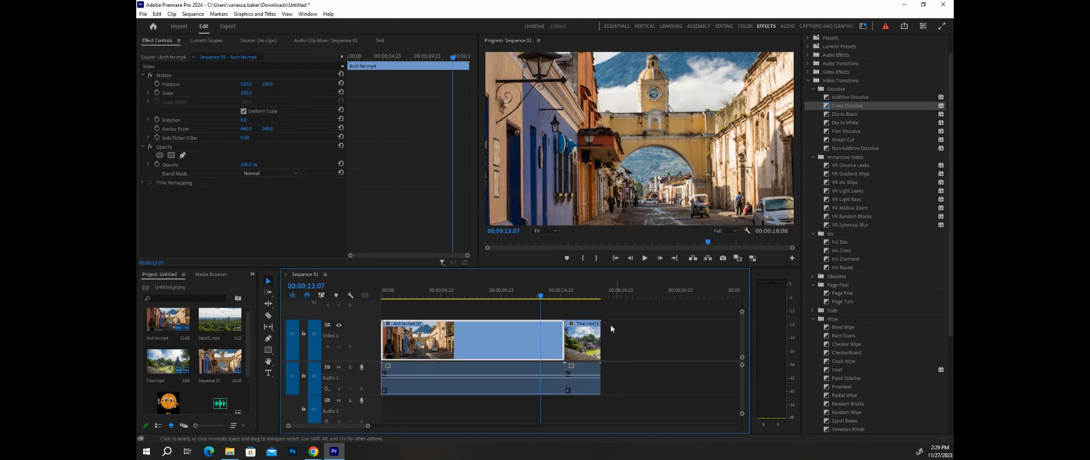
Step: Apply Cross Dissolve to the cut between the Arch far and Tikal clips, accepting repeated frames, and preview the transition
drag(851, 105, 566, 339)
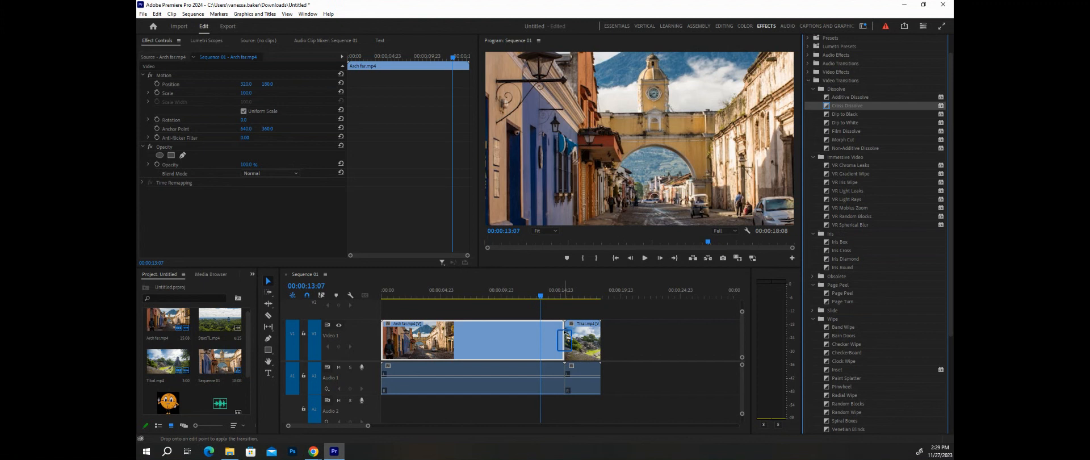
drag(568, 336, 566, 339)
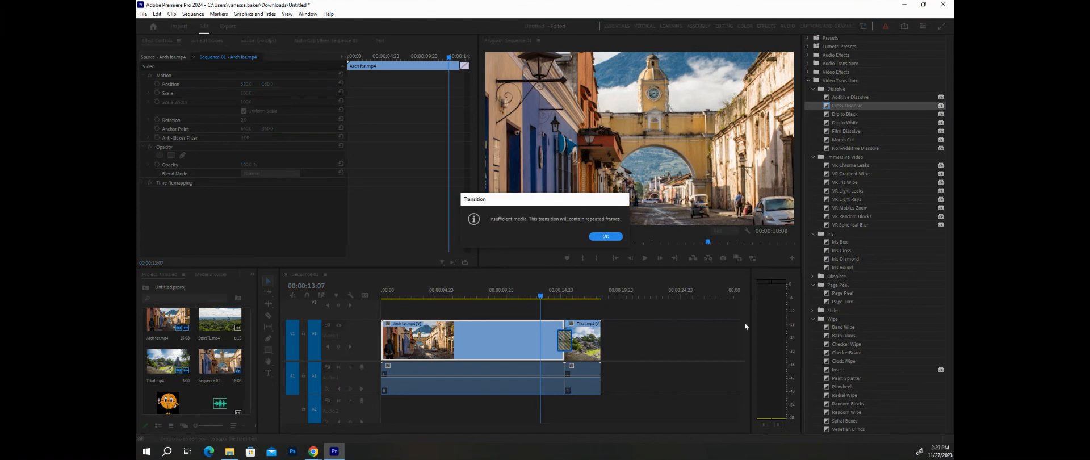
click(615, 238)
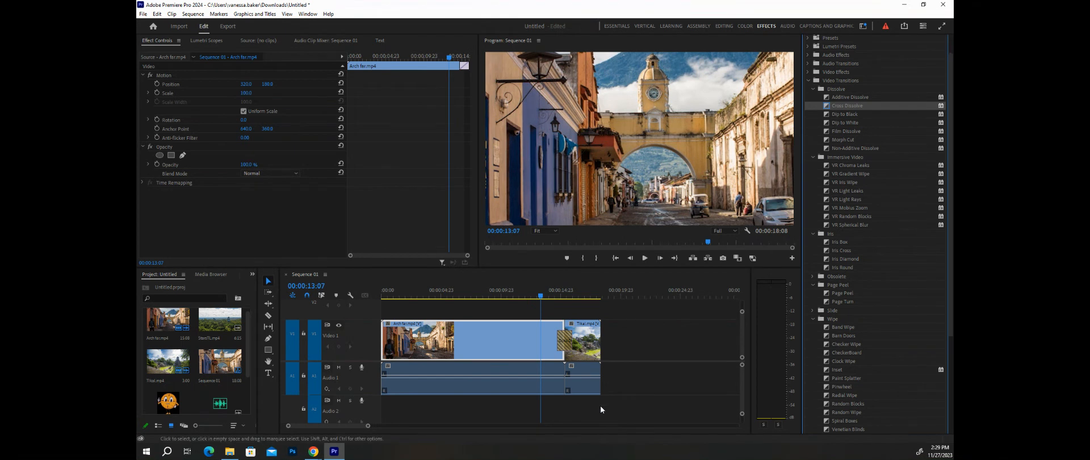
drag(537, 297, 577, 309)
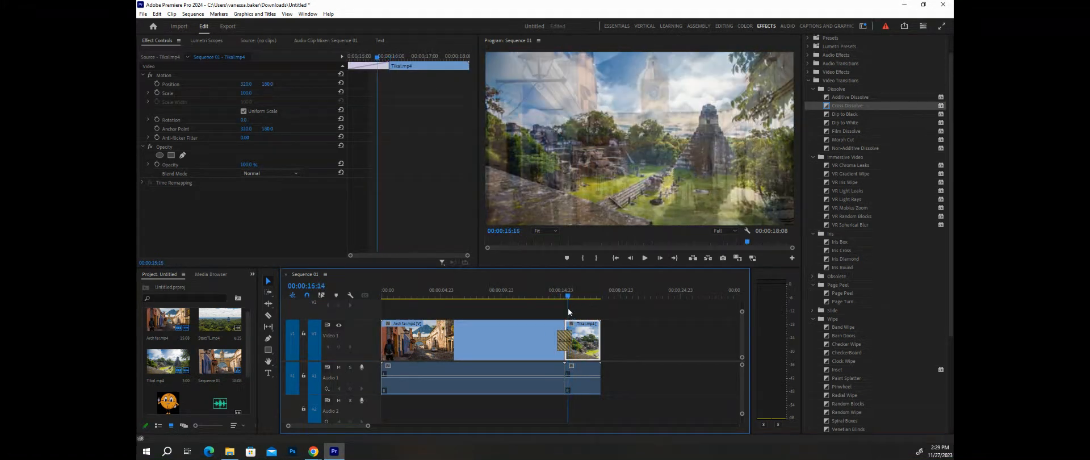
Step: Scrub around the cut between the Arch far and Tikal clips and inspect the Cross Dissolve settings
drag(568, 312, 552, 312)
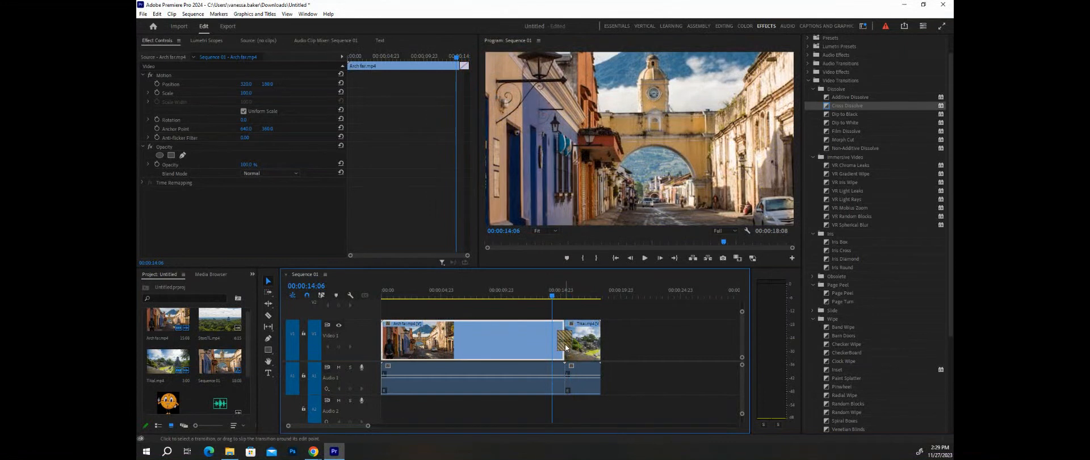
click(566, 347)
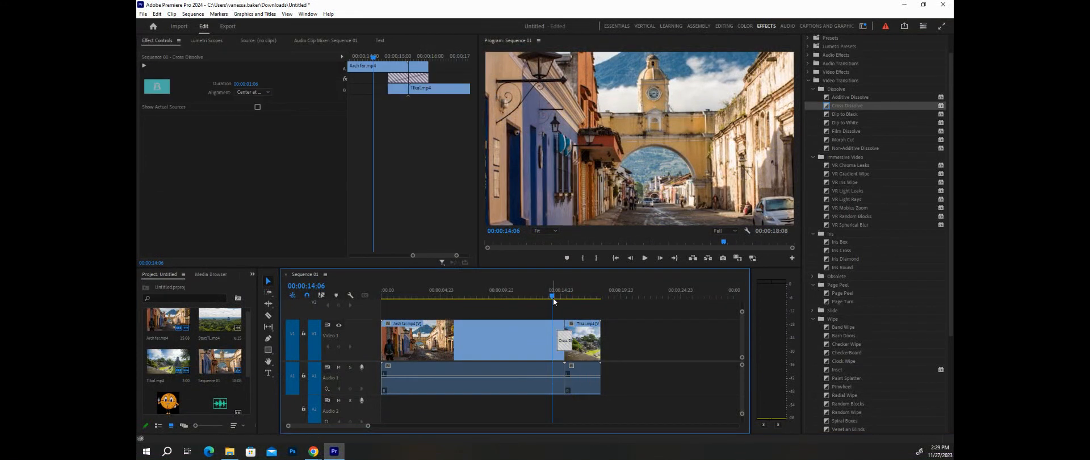
click(579, 296)
drag(589, 297, 519, 300)
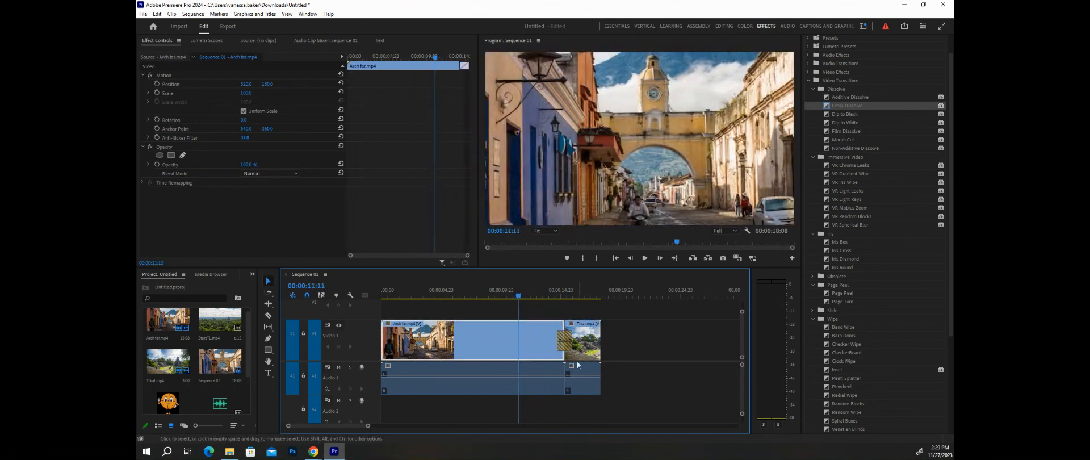
click(565, 345)
click(521, 305)
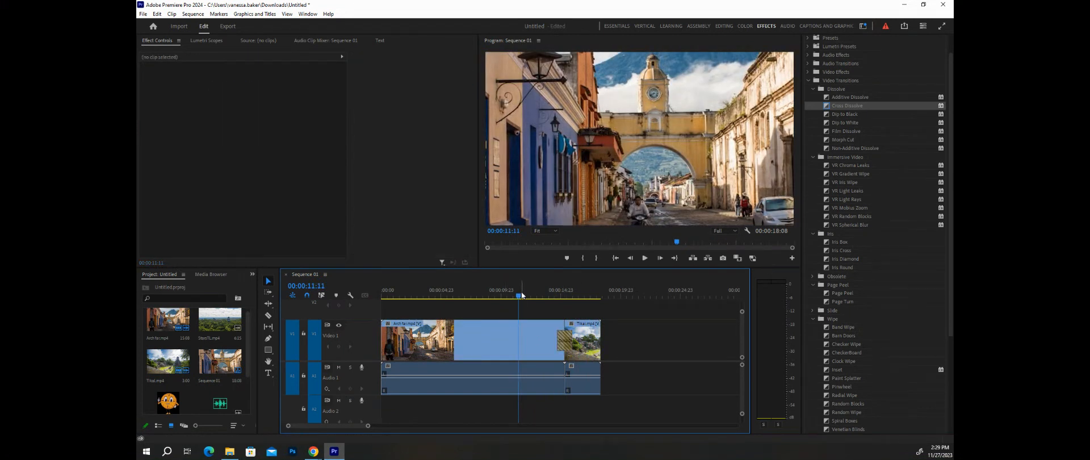
mouse_move(521, 295)
mouse_down()
mouse_move(565, 295)
mouse_move(538, 296)
mouse_up()
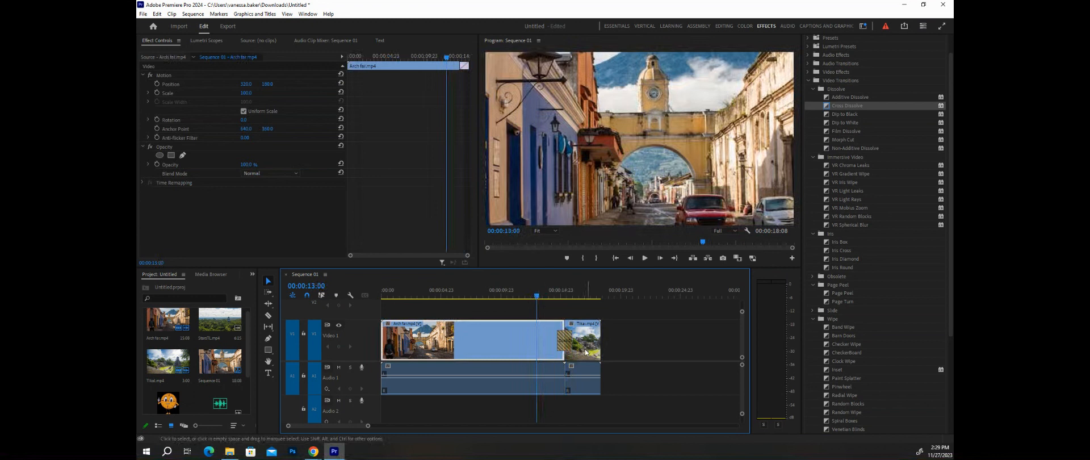
Step: Replace the Cross Dissolve between the Arch far and Tikal clips with a Radial Wipe, accepting repeated frames
click(566, 344)
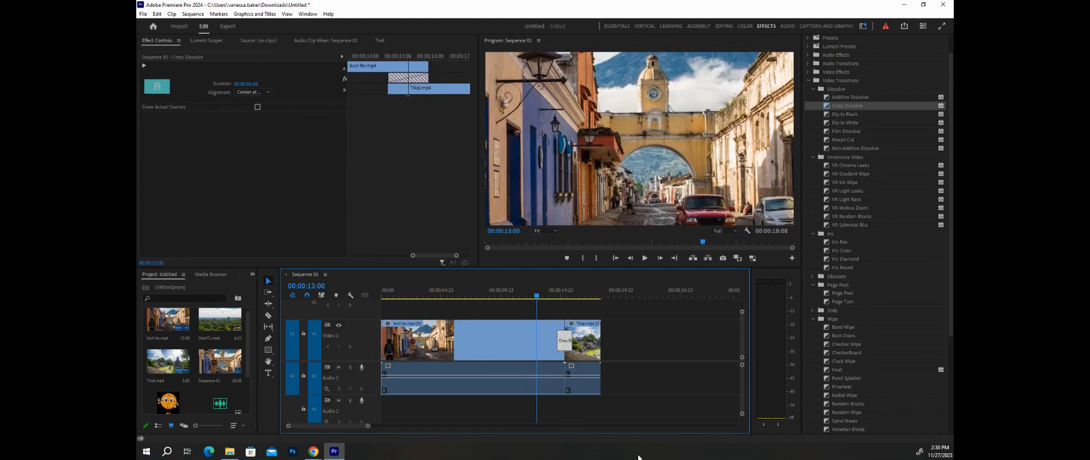
key(Delete)
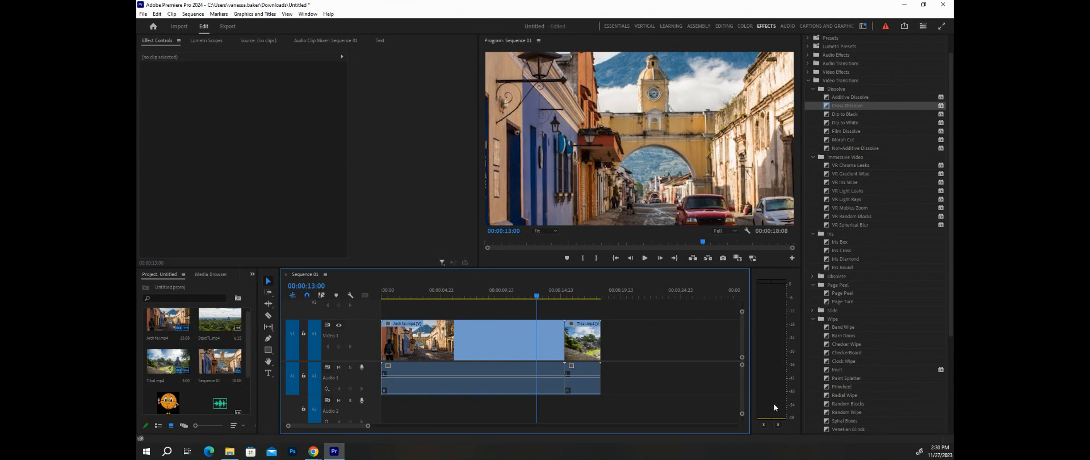
scroll(884, 284, down, 1)
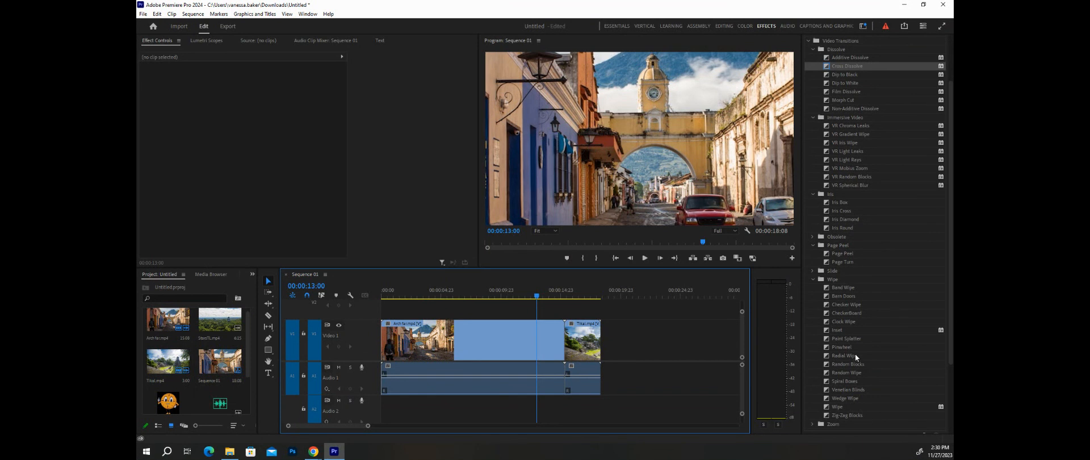
mouse_move(853, 355)
mouse_down()
mouse_move(557, 343)
mouse_move(571, 342)
mouse_up()
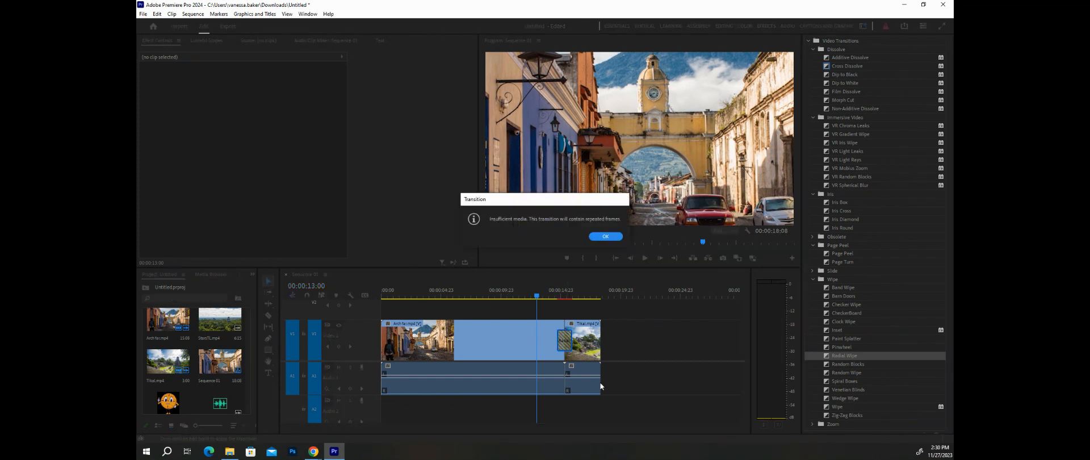
click(609, 235)
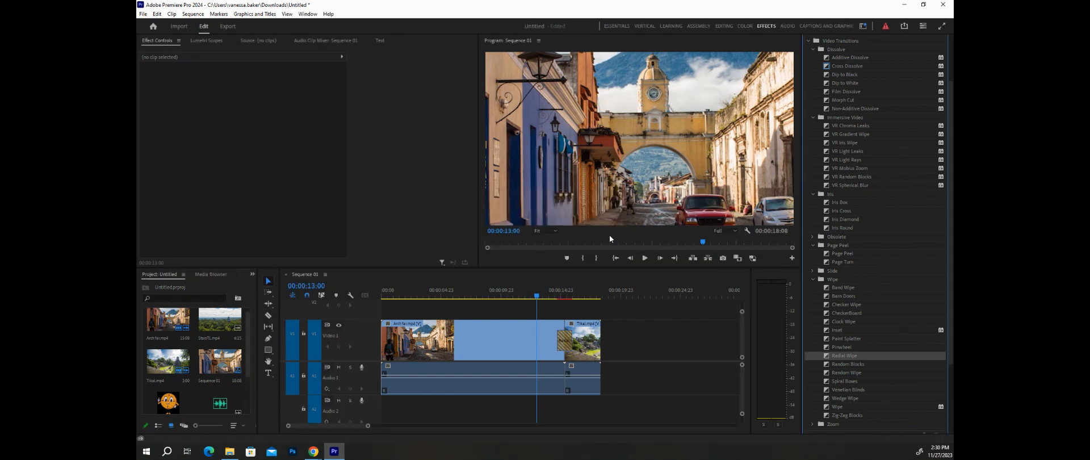
mouse_move(535, 295)
mouse_down()
mouse_move(577, 291)
mouse_move(533, 300)
mouse_up()
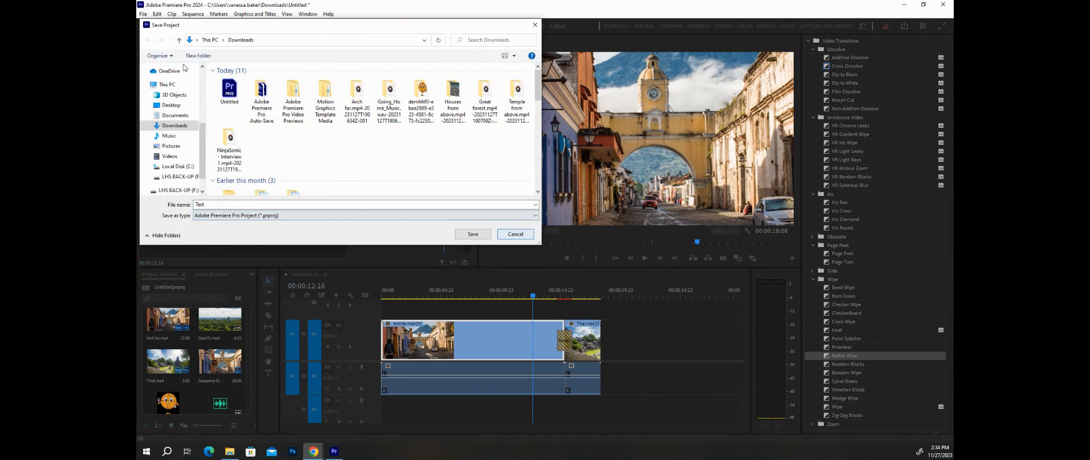
Step: Save the project under the new name Test in the Downloads folder
click(513, 234)
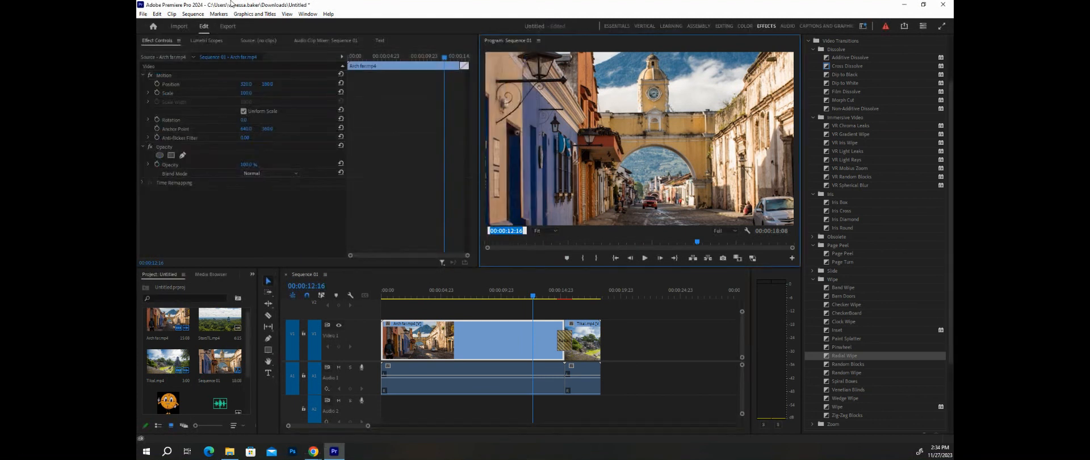
click(144, 14)
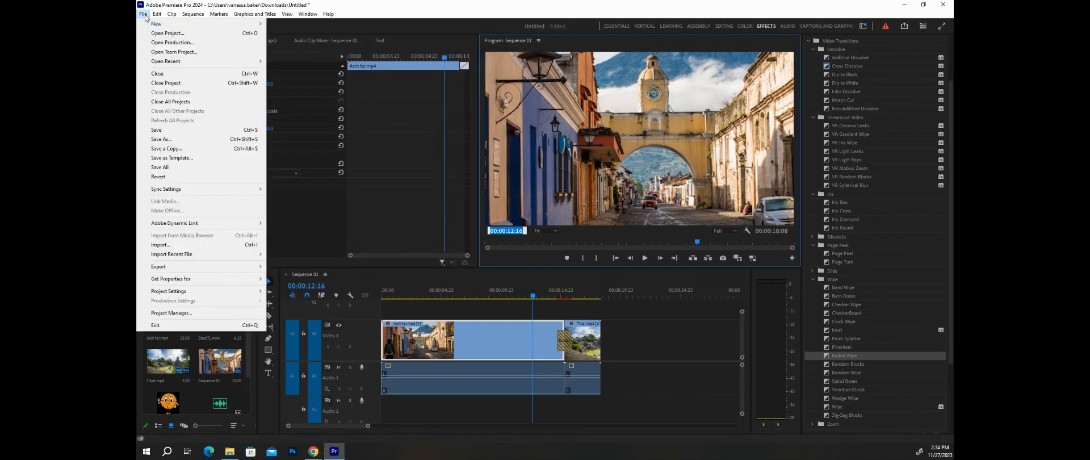
click(170, 139)
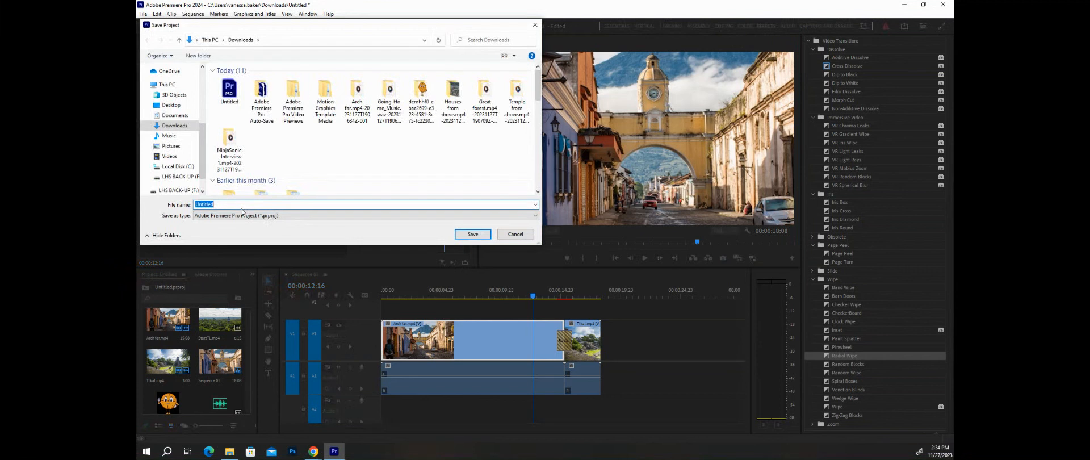
text(Test)
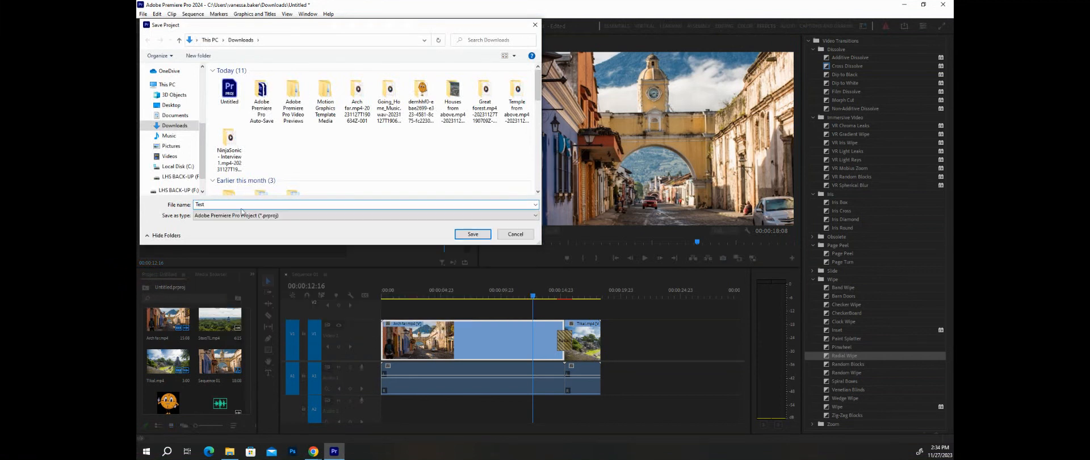
click(471, 237)
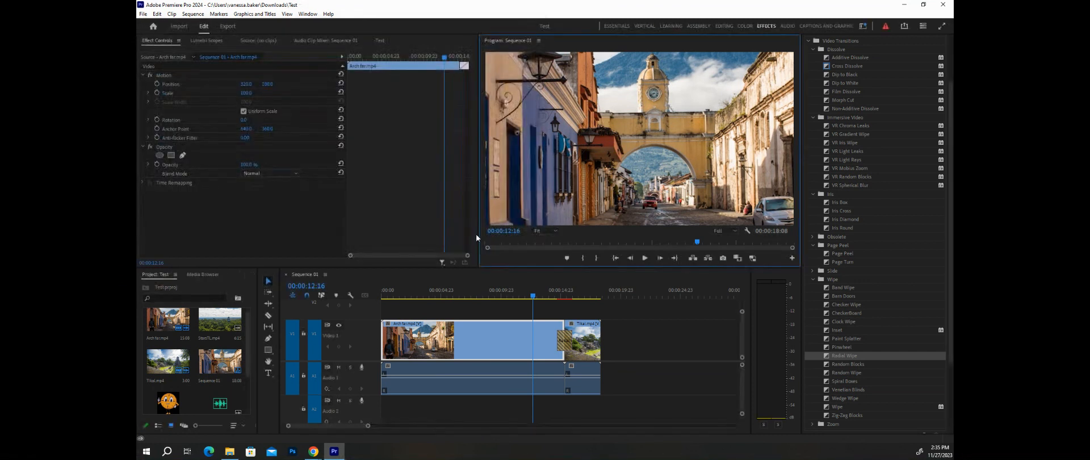
Step: Scrub through Sequence 01 to review the Arch far clip, the Radial Wipe and the Tikal clip
click(535, 294)
mouse_move(536, 295)
mouse_down()
mouse_move(579, 292)
mouse_move(516, 295)
mouse_up()
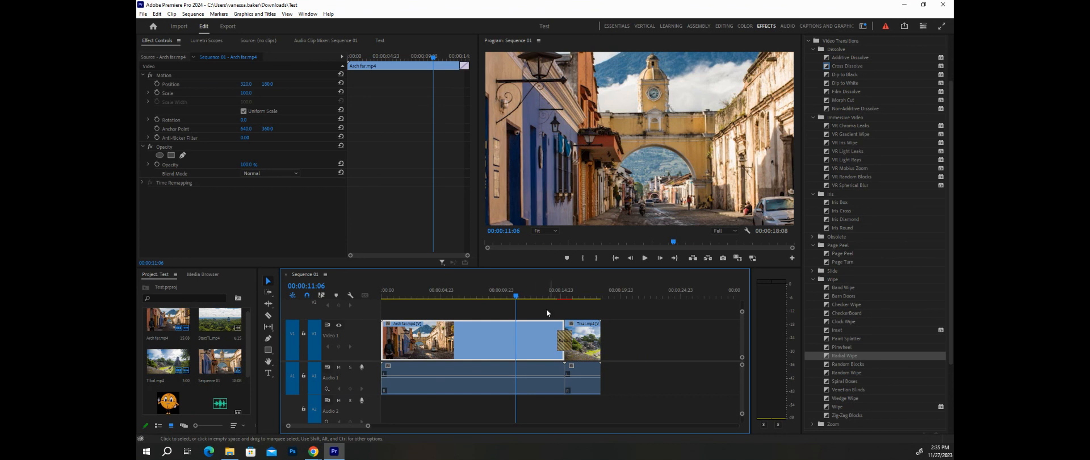
drag(514, 297, 582, 290)
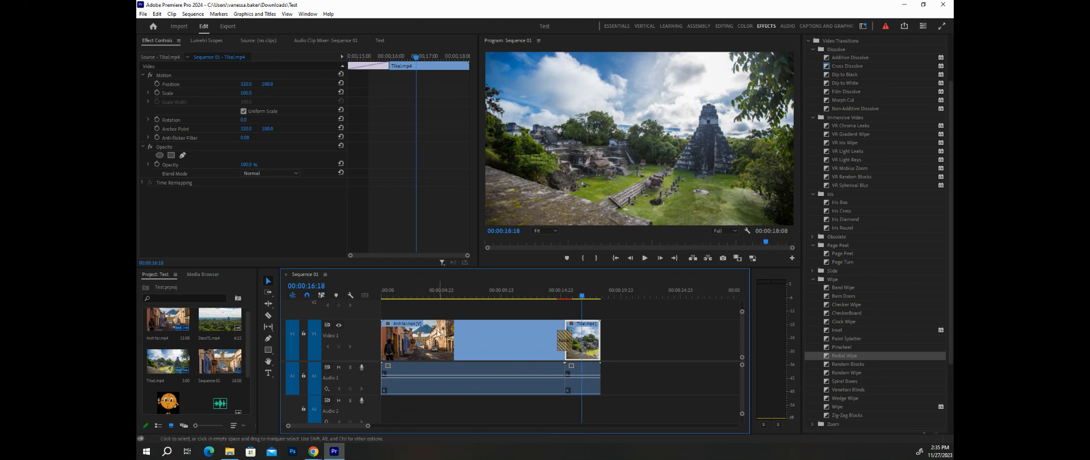
click(477, 355)
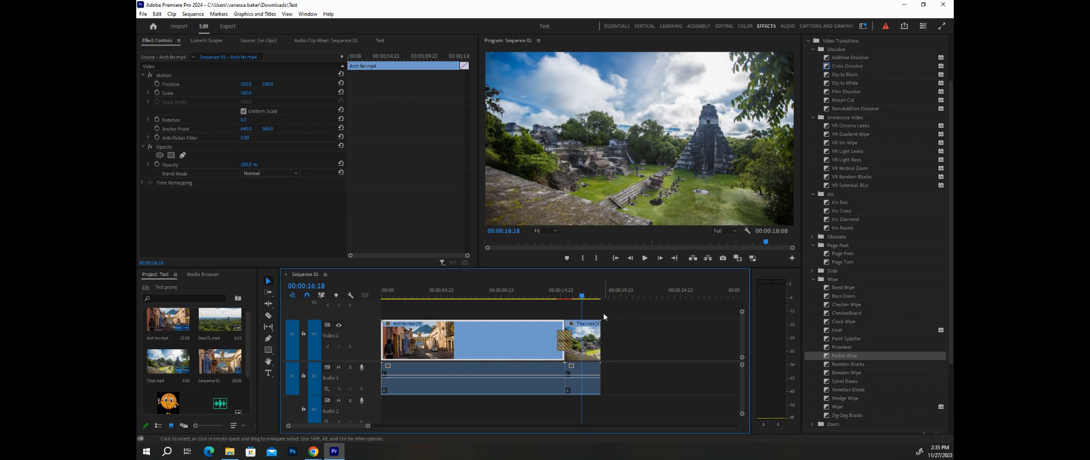
drag(582, 295, 439, 295)
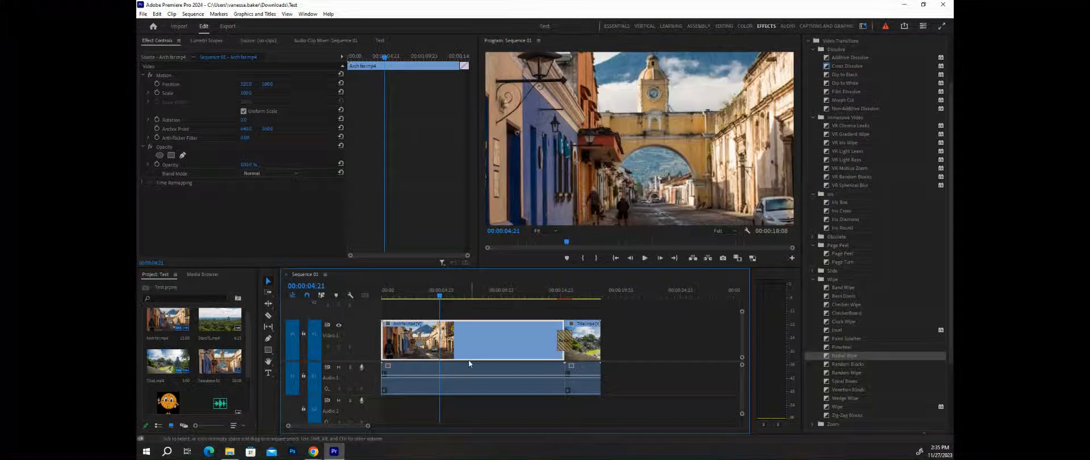
drag(441, 296, 463, 303)
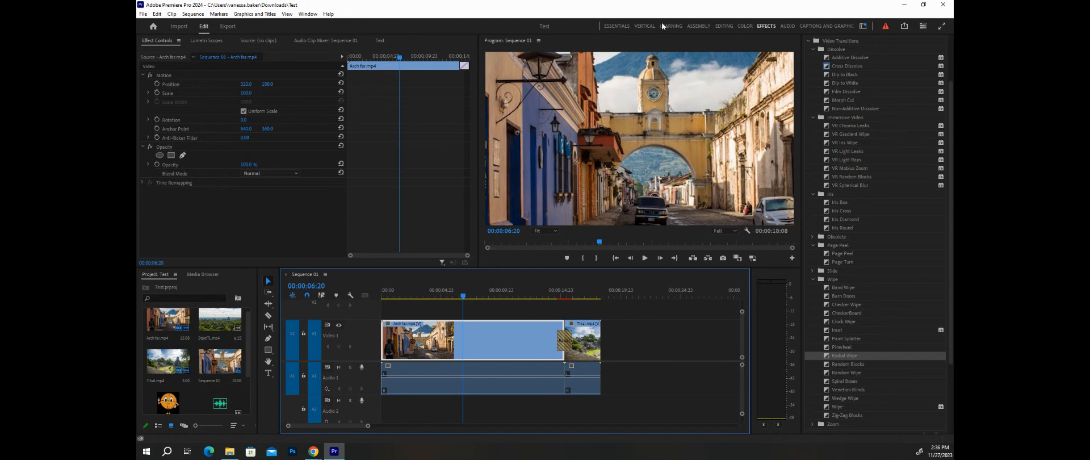
Step: Switch the workspace layout to Color and look over the Lumetri Scopes, Source and Effect Controls views
click(751, 27)
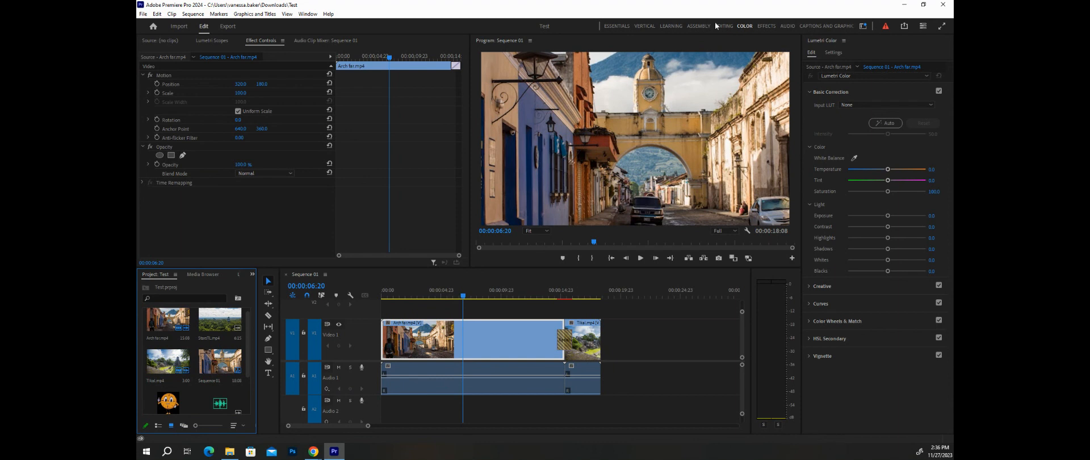
click(810, 92)
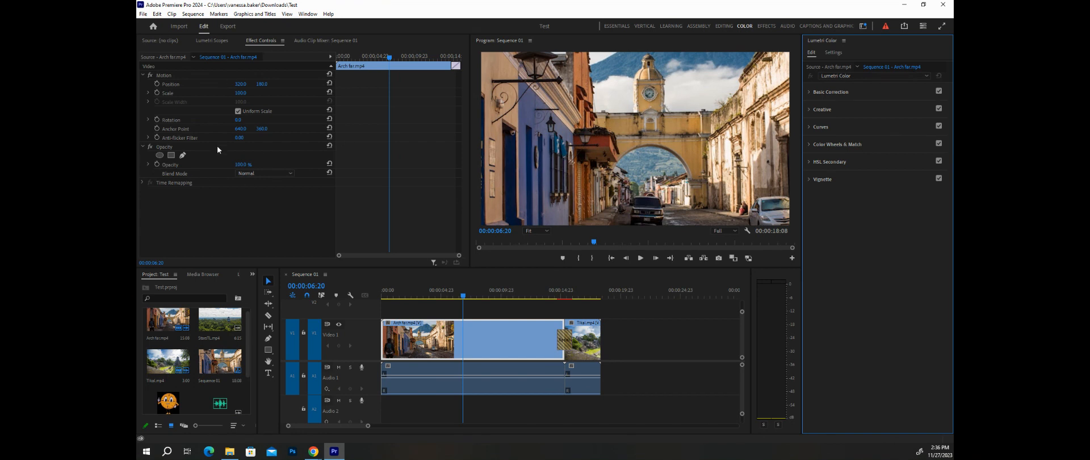
click(213, 42)
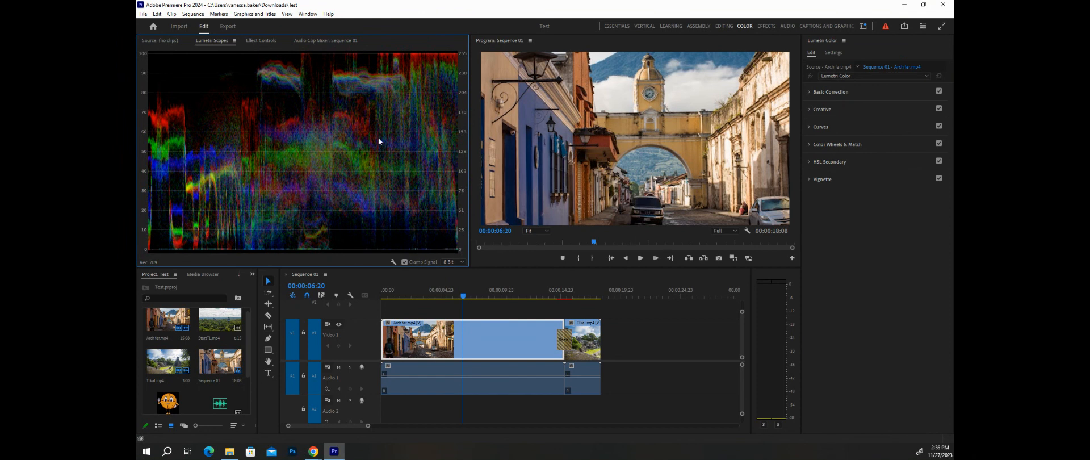
click(168, 40)
click(261, 41)
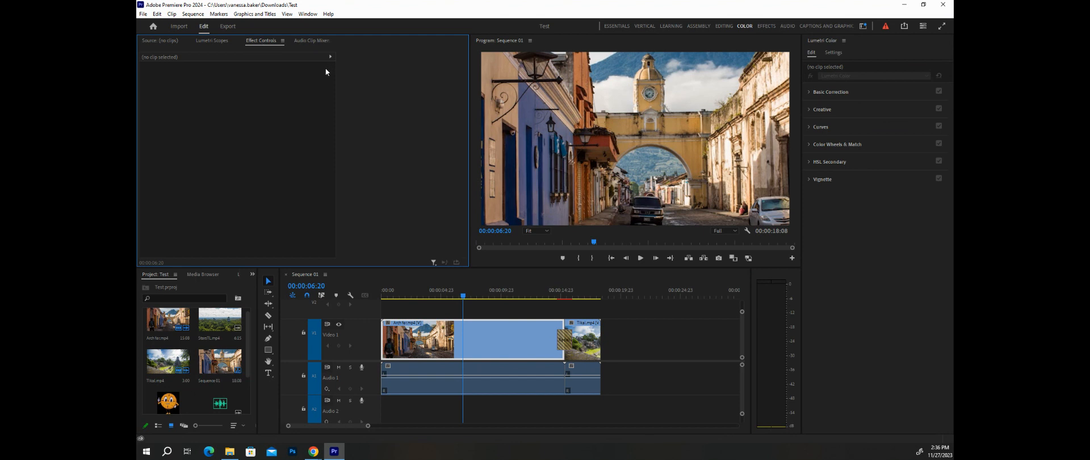
click(223, 42)
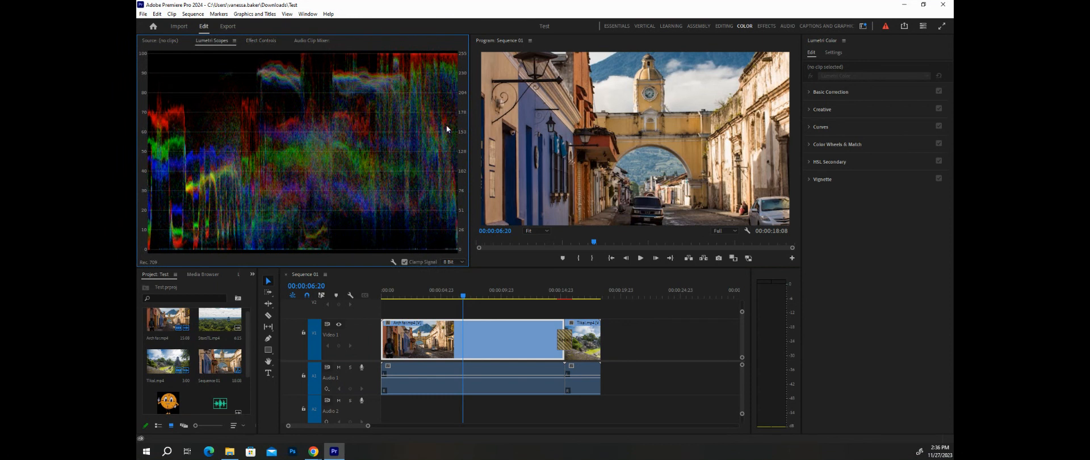
click(270, 42)
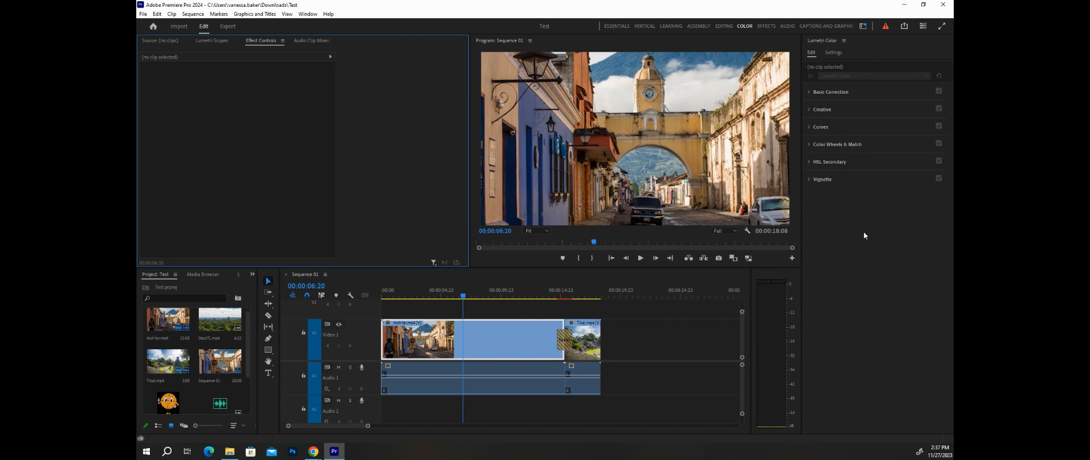
Step: Select the Arch far clip in the timeline and expand its Basic Correction settings in Lumetri Color
click(837, 93)
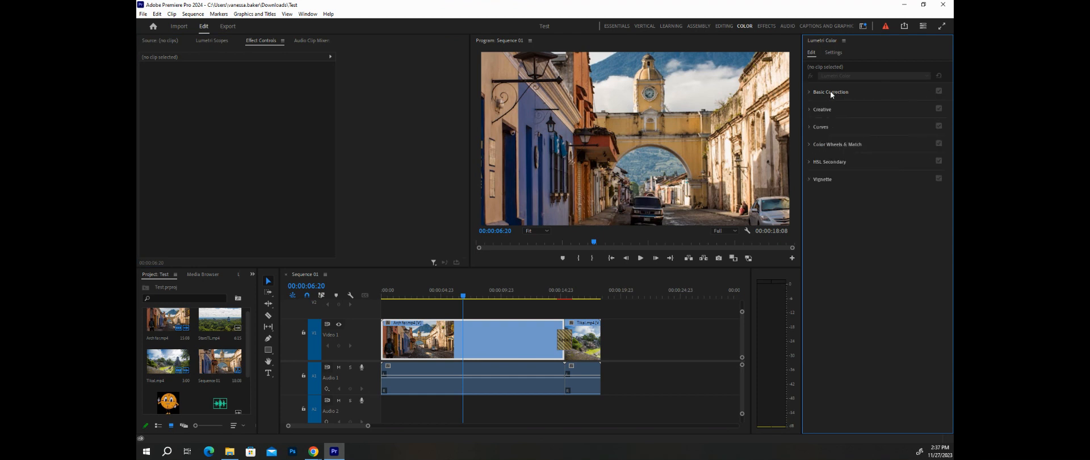
click(448, 341)
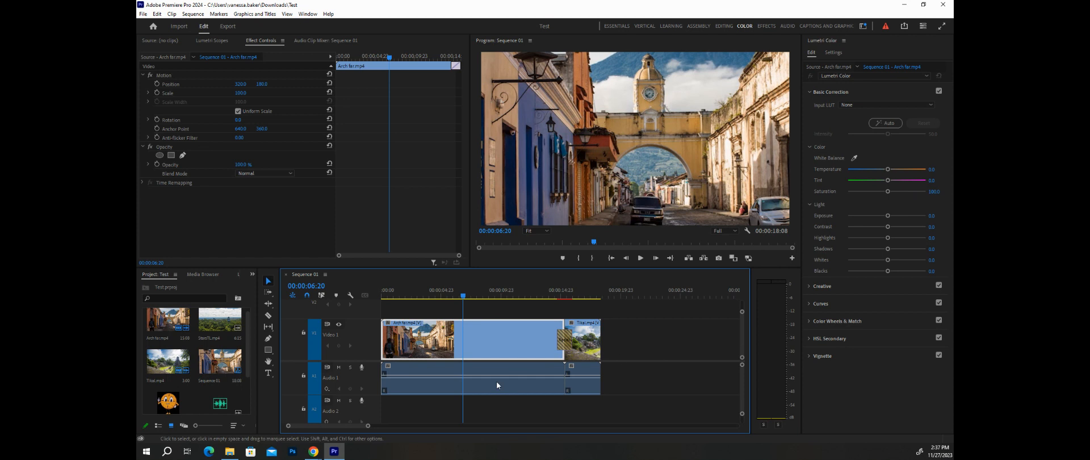
click(663, 354)
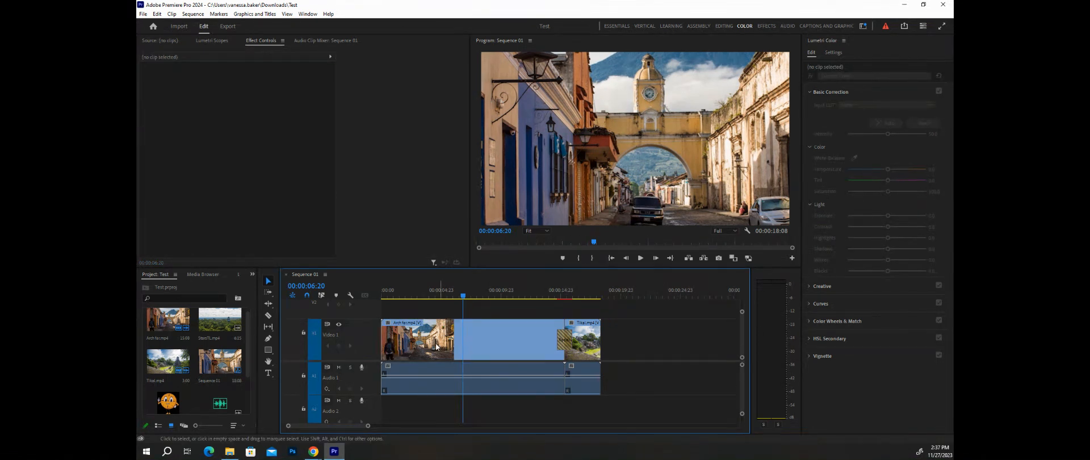
click(488, 344)
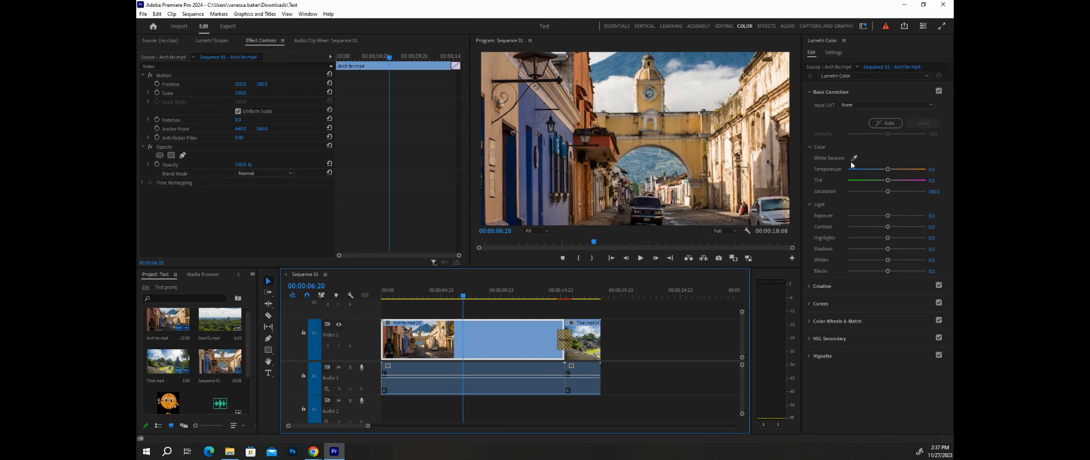
Step: Try a slightly warmer temperature and a saturation of about 17.4 on the Arch far clip, and reset the Basic Correction
mouse_move(888, 169)
mouse_down()
mouse_move(925, 170)
mouse_move(847, 170)
mouse_move(887, 170)
mouse_up()
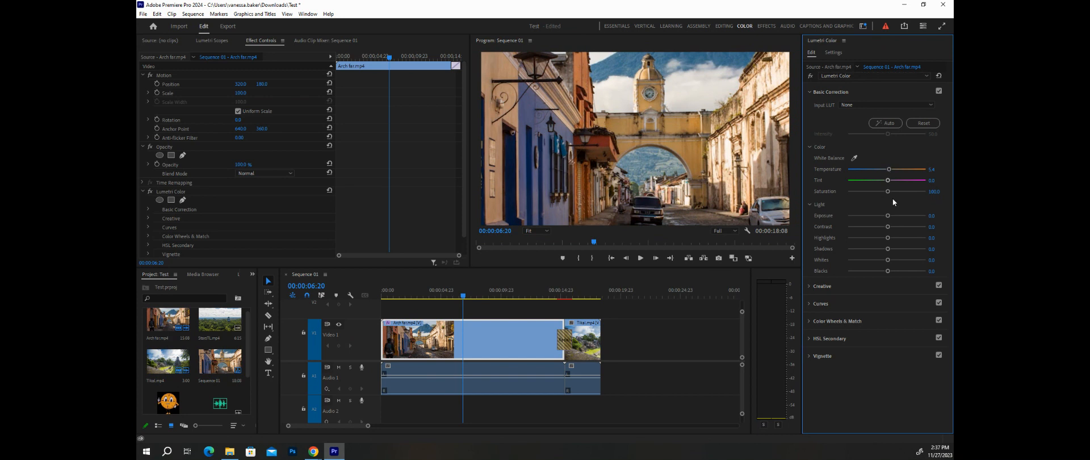
drag(925, 192, 937, 194)
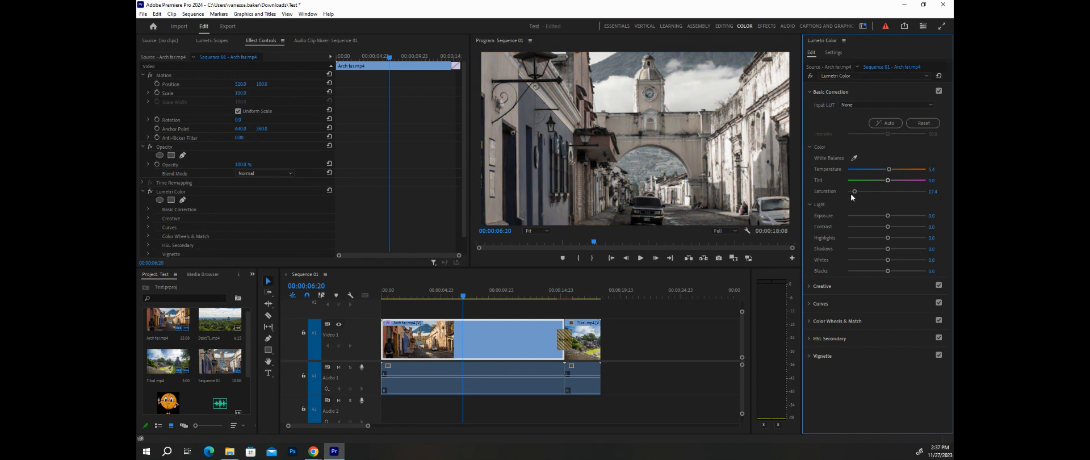
click(926, 125)
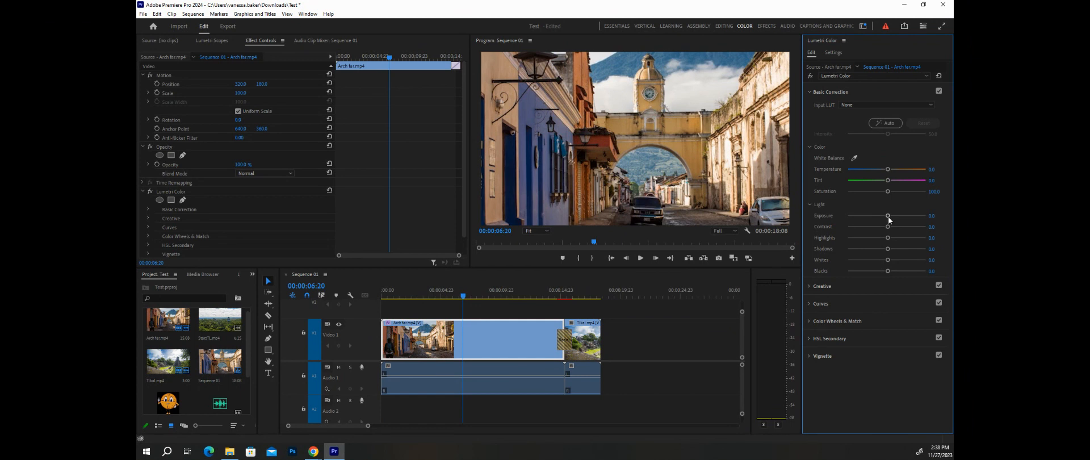
Step: Raise the Arch far clip's exposure to about 0.7
mouse_move(888, 216)
mouse_down()
mouse_move(919, 218)
mouse_move(893, 218)
mouse_up()
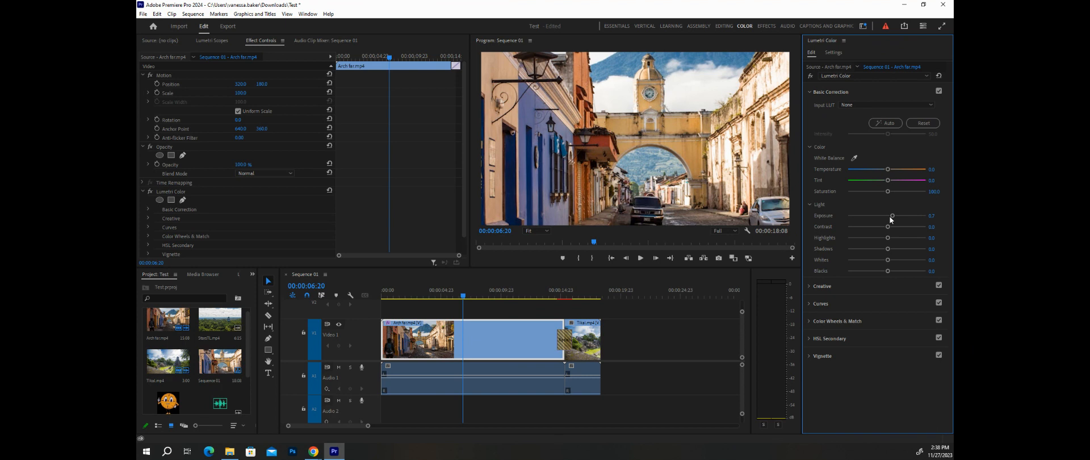
Step: Try lower exposure, stronger contrast and darker shadows and blacks on the Arch far clip, and reset the Basic Correction
drag(892, 216, 868, 251)
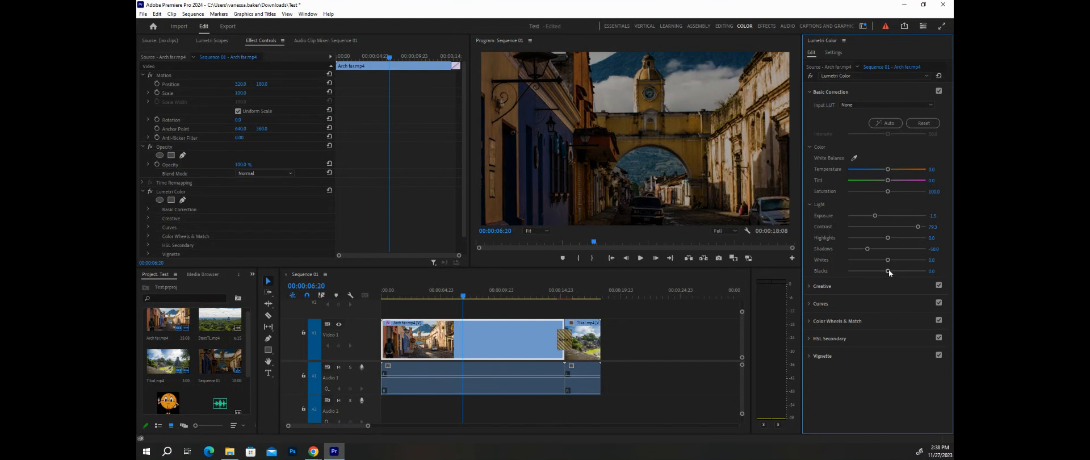
drag(885, 272, 869, 271)
click(925, 122)
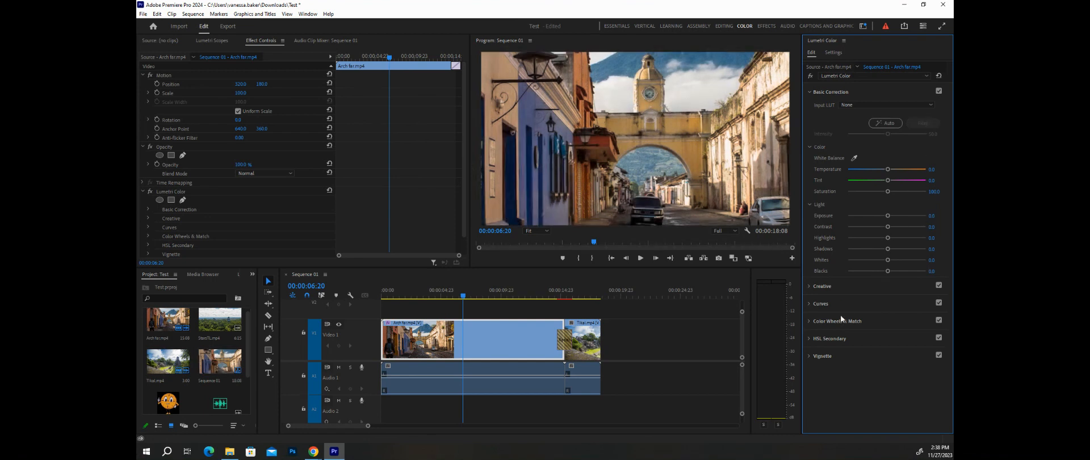
Step: Expand the Creative settings and try the Monochrome Fuji ETERNA 250D Kodak 2395 look on the Arch far clip
click(832, 287)
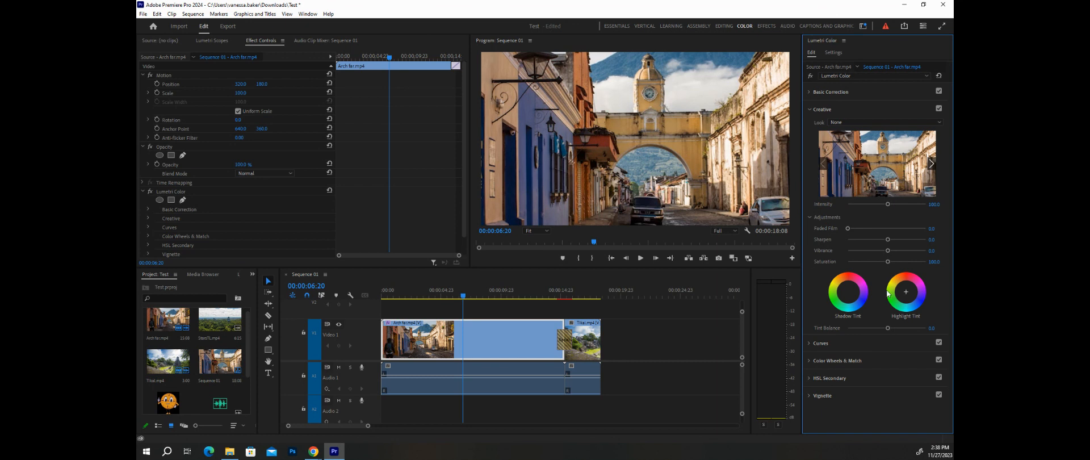
click(854, 122)
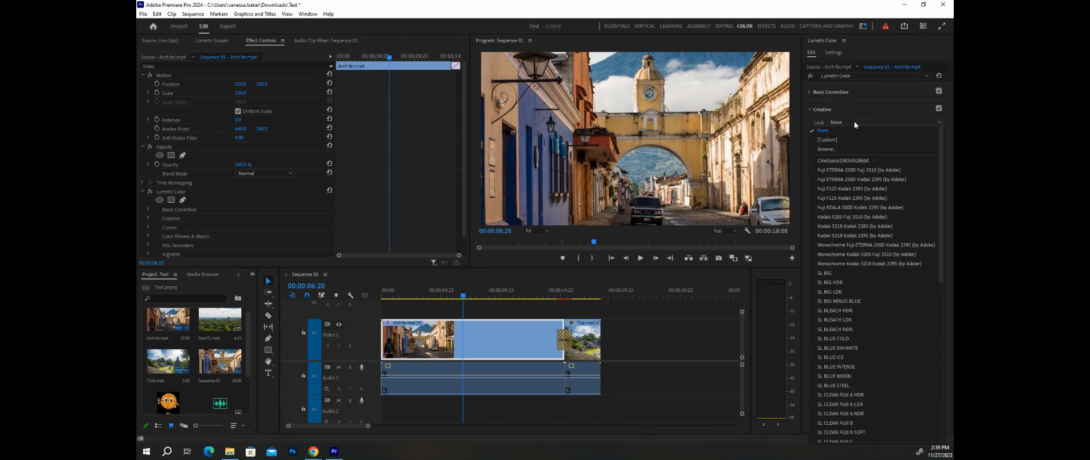
scroll(885, 228, down, 2)
scroll(885, 228, down, 10)
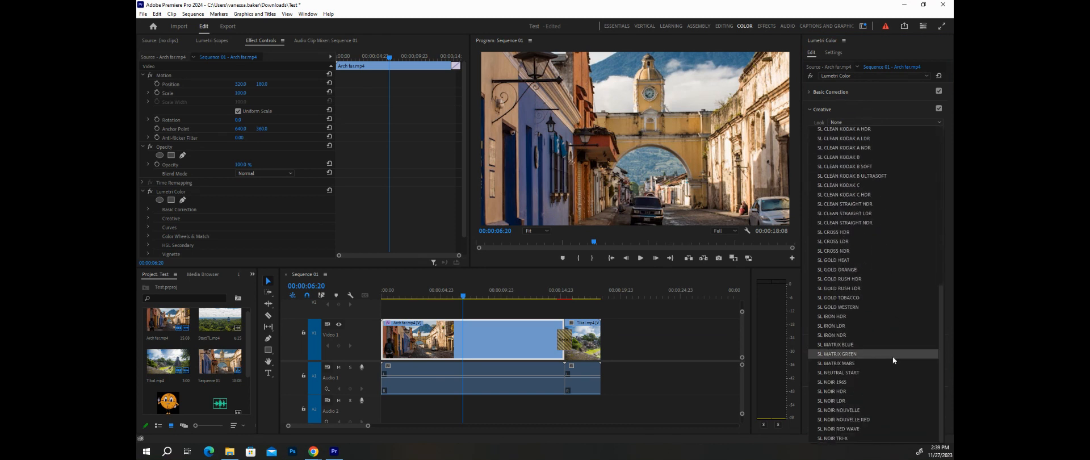
scroll(890, 352, up, 2)
scroll(889, 354, up, 9)
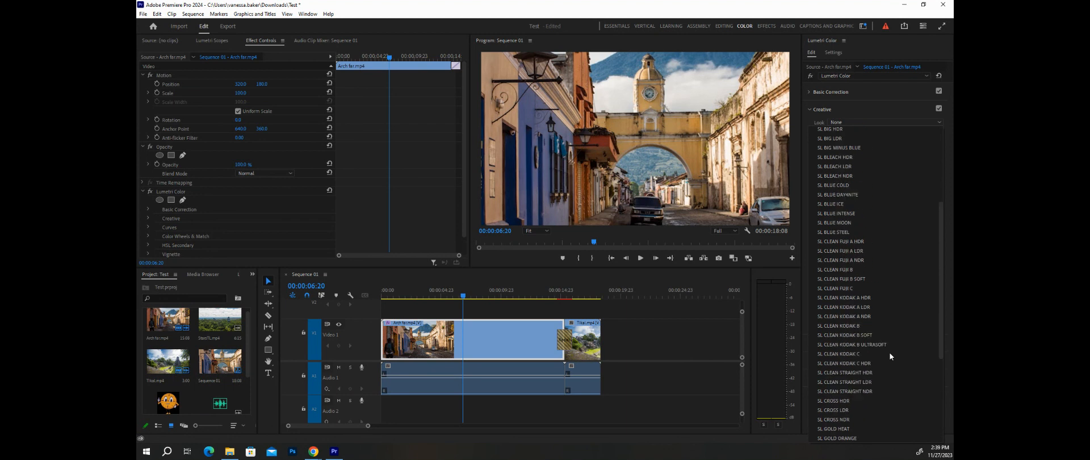
scroll(889, 349, up, 1)
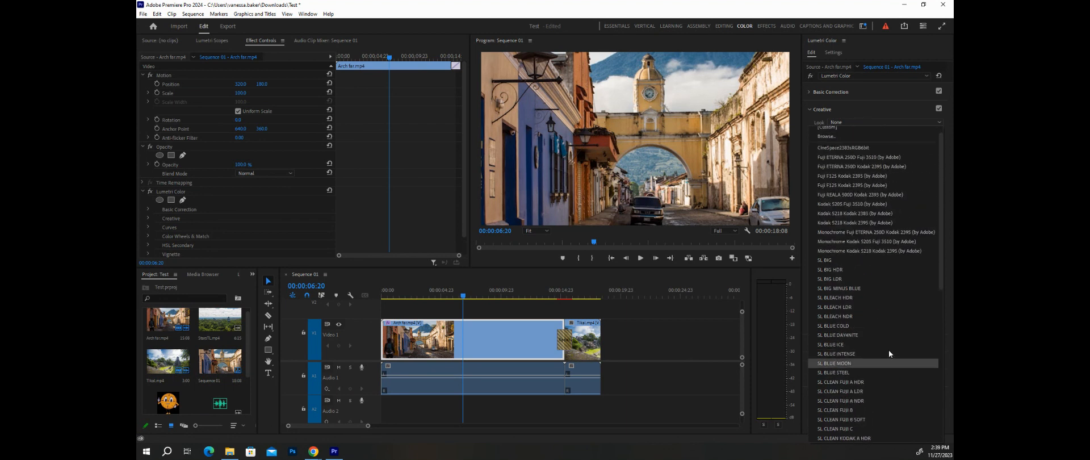
click(890, 234)
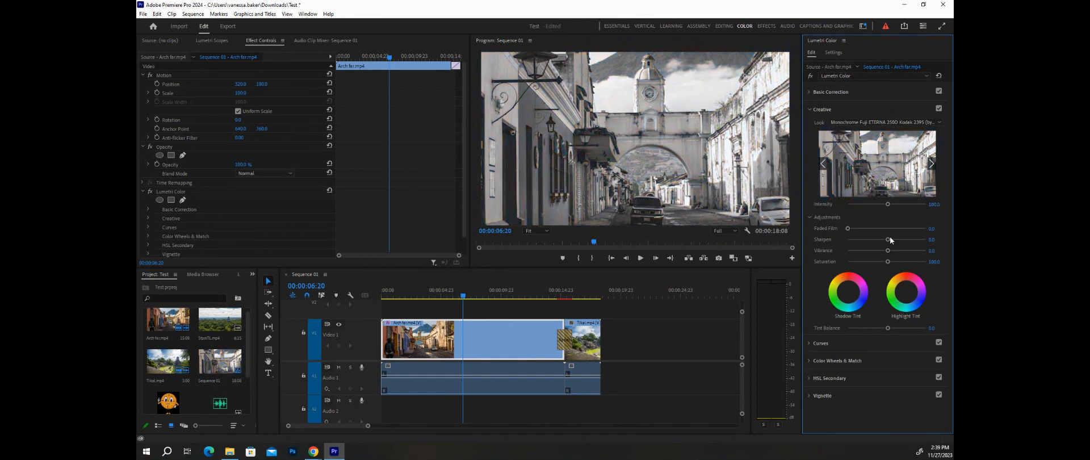
Step: Try the SL BLEACH LDR look and the SL GOLD HEAT look on the Arch far clip
click(878, 122)
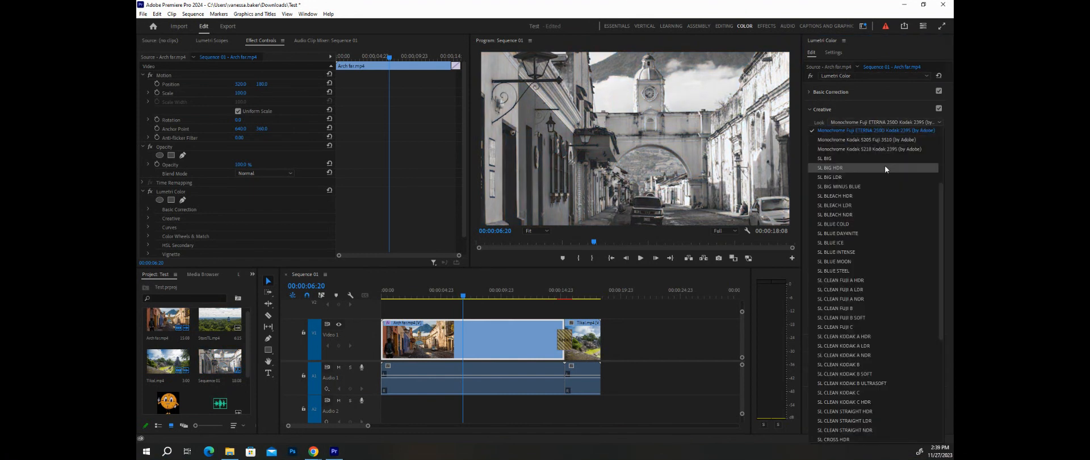
click(882, 206)
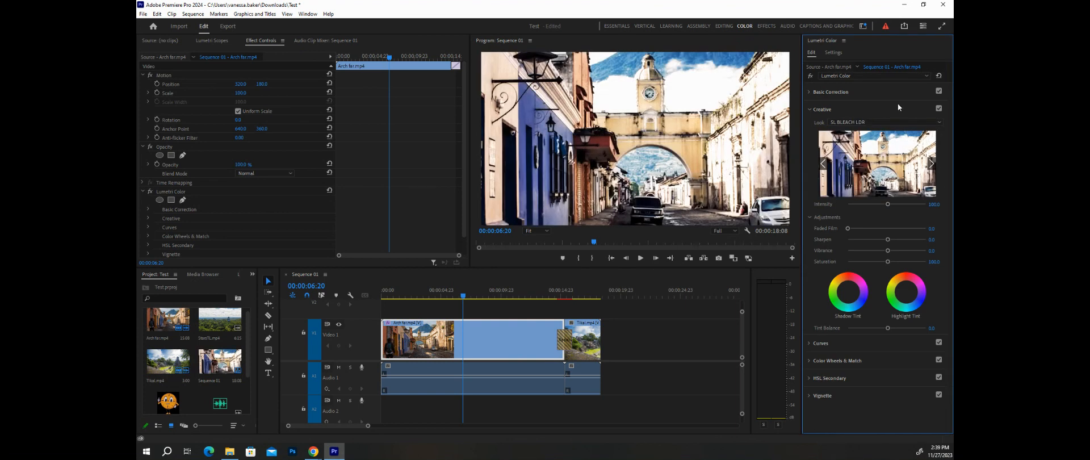
click(884, 121)
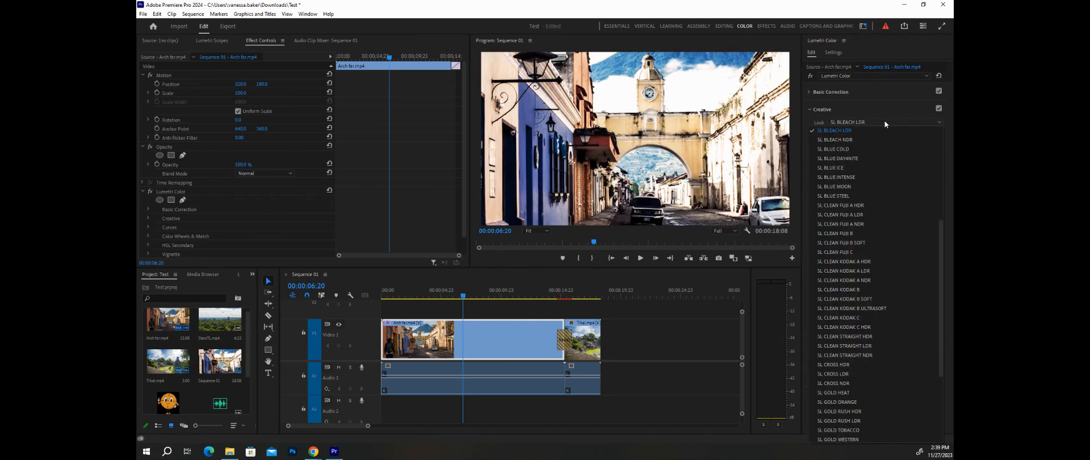
scroll(895, 351, down, 2)
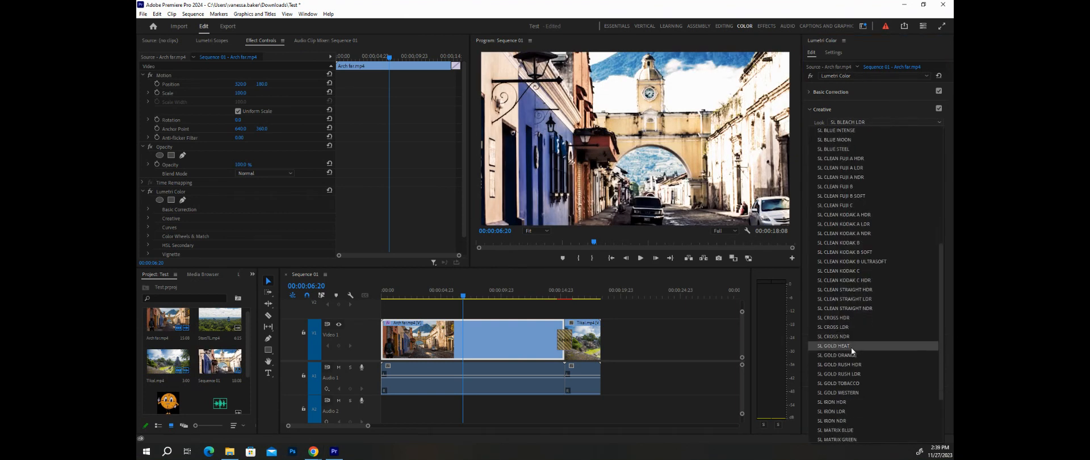
click(851, 346)
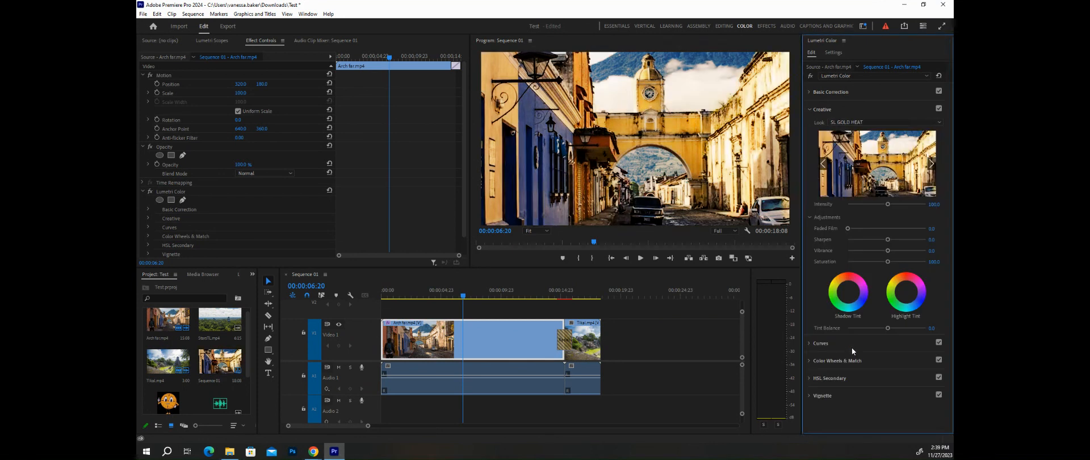
Step: Try the SL NOIR LDR, SL GOLD WESTERN and SL CLEAN KODAK A LDR looks on the Arch far clip
click(881, 124)
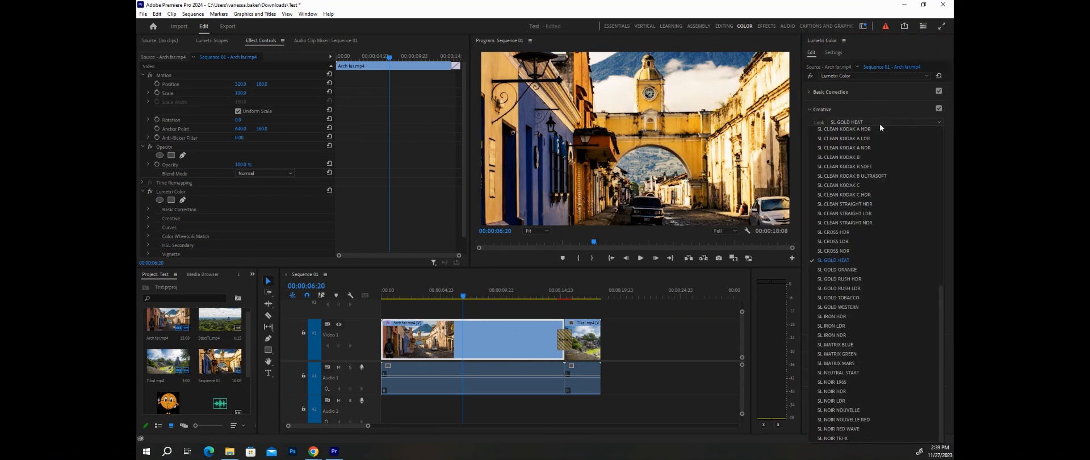
click(861, 400)
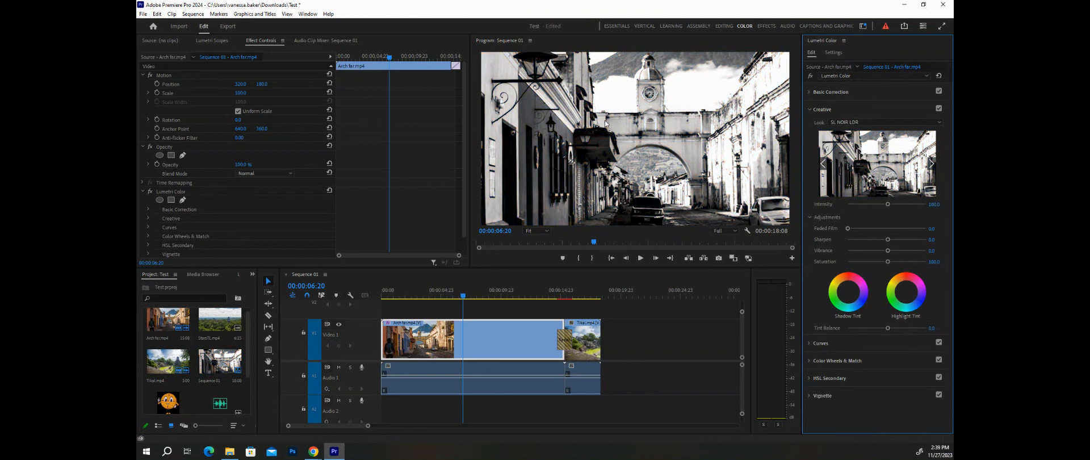
click(886, 124)
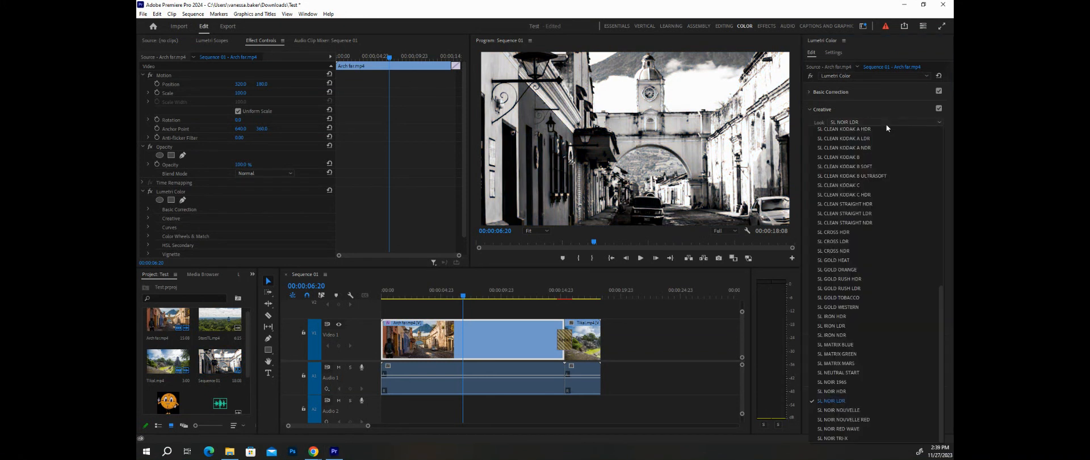
click(855, 307)
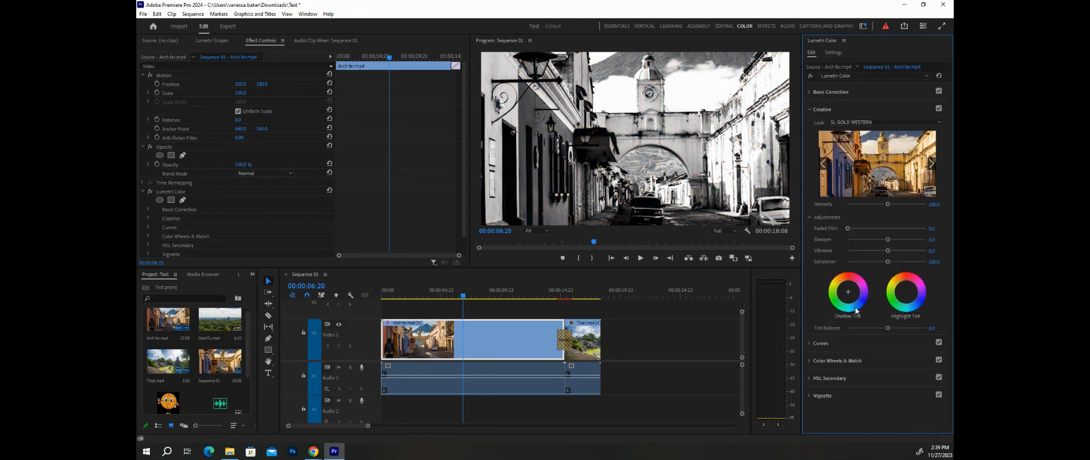
click(865, 121)
click(855, 139)
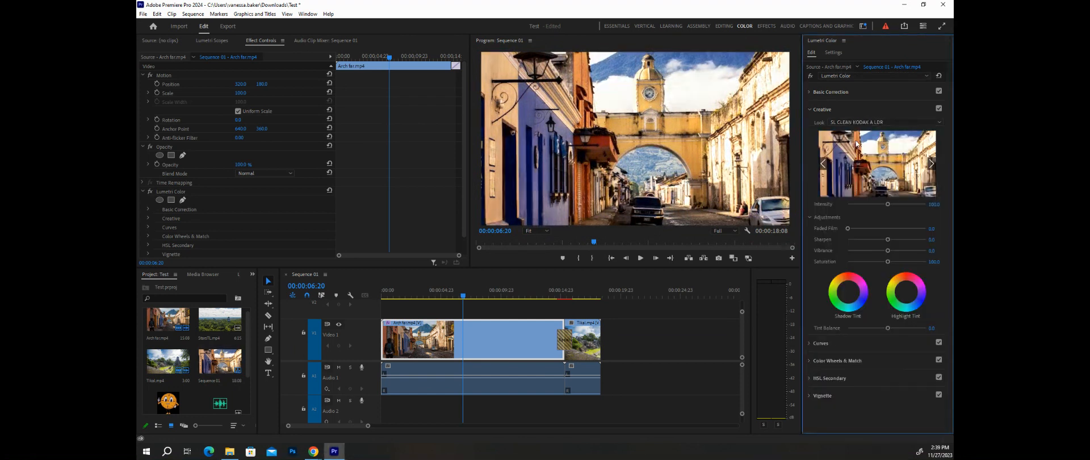
Step: Try the SL CLEAN FUJI B SOFT look and the SL CLEAN FUJI A NDR look on the Arch far clip
click(858, 122)
scroll(864, 228, up, 1)
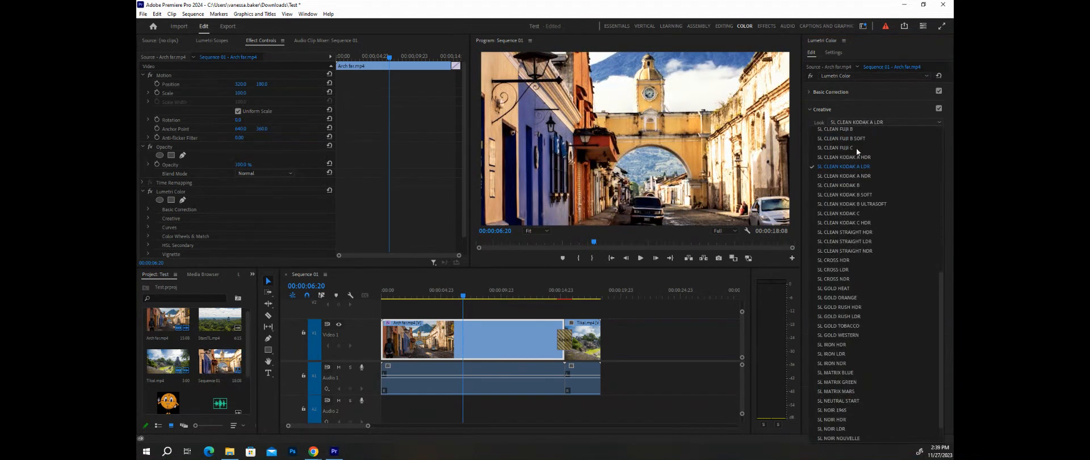
click(855, 138)
click(854, 120)
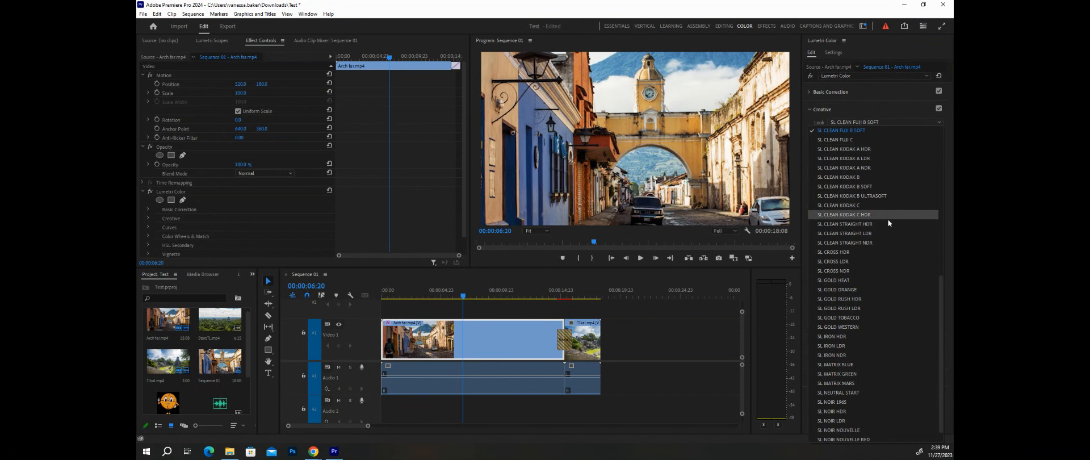
scroll(883, 234, up, 2)
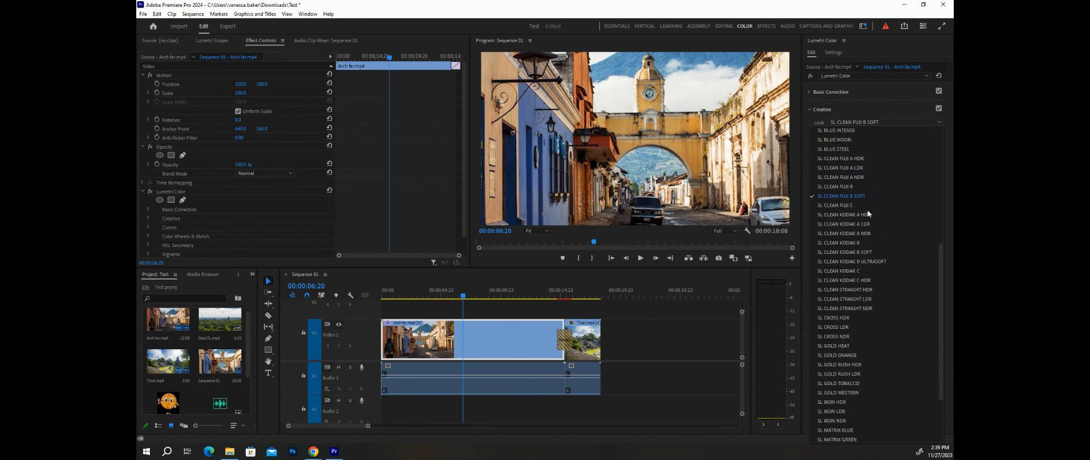
click(857, 177)
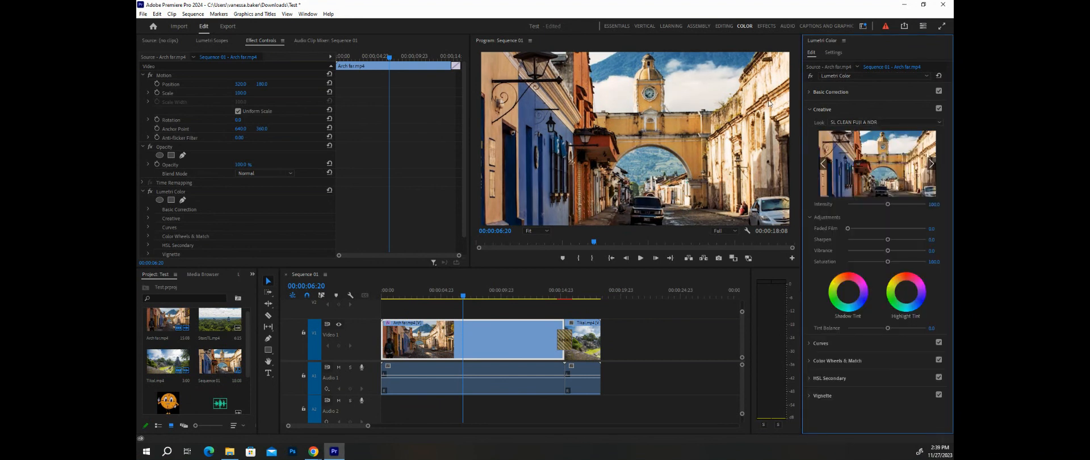
Step: Return the Arch far clip's Creative look to None
click(864, 122)
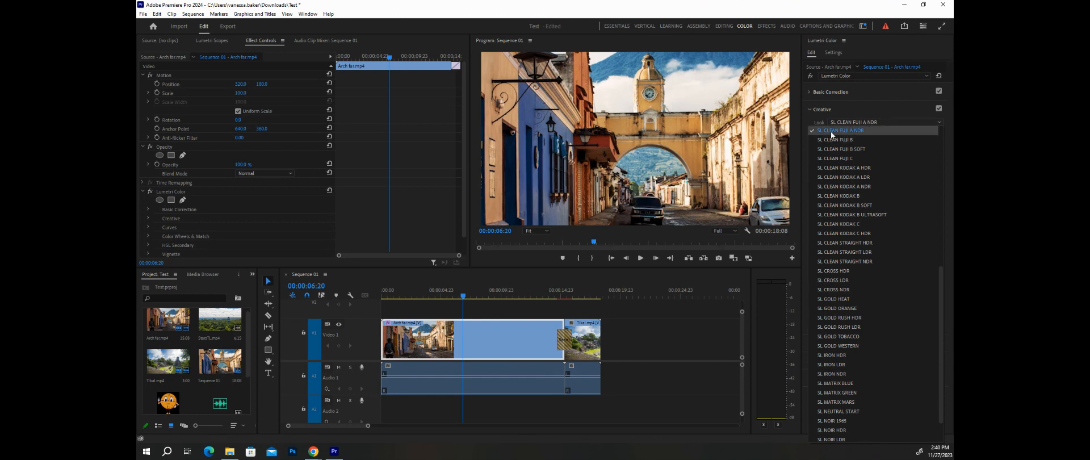
click(832, 135)
click(864, 119)
scroll(844, 249, down, 2)
scroll(842, 247, up, 5)
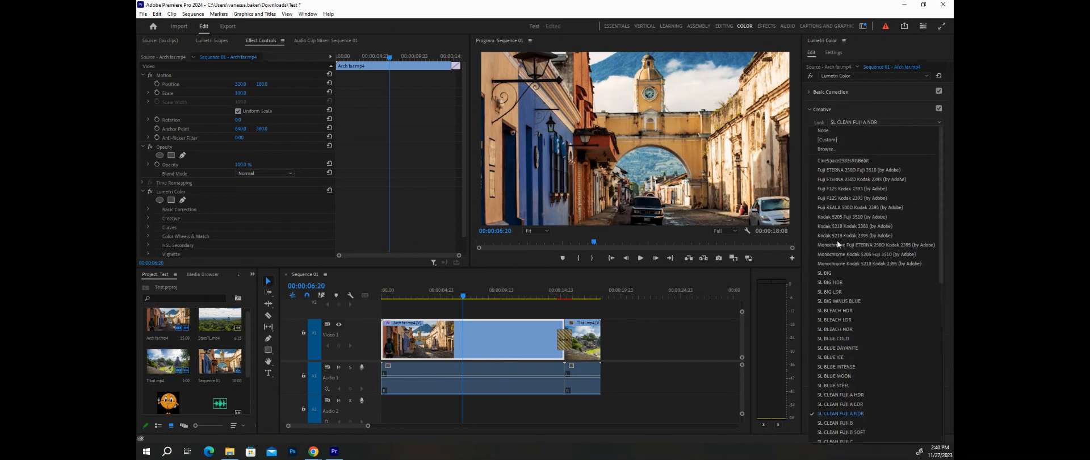
click(833, 131)
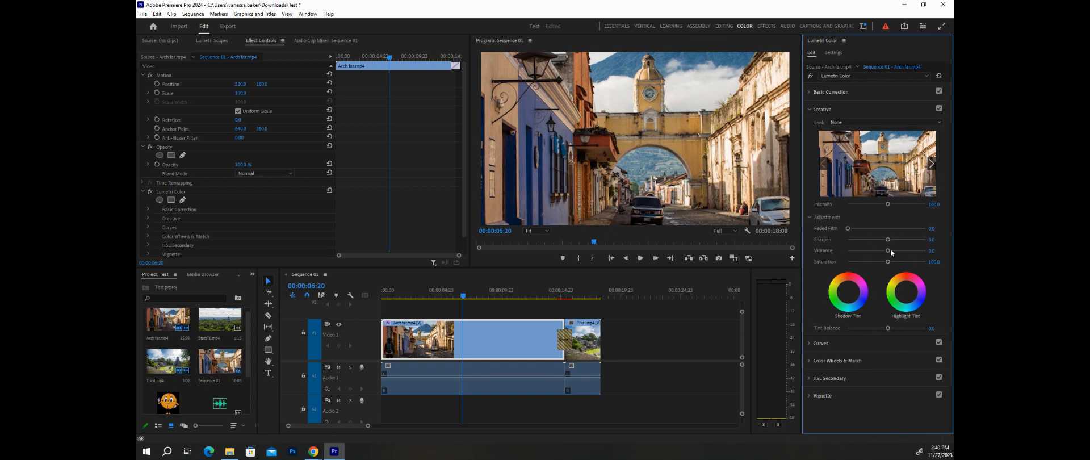
Step: Set the Arch far clip's Creative adjustments to Faded Film about 47, Sharpen about 39 and Vibrance about -10
drag(847, 228, 867, 217)
drag(891, 225, 884, 226)
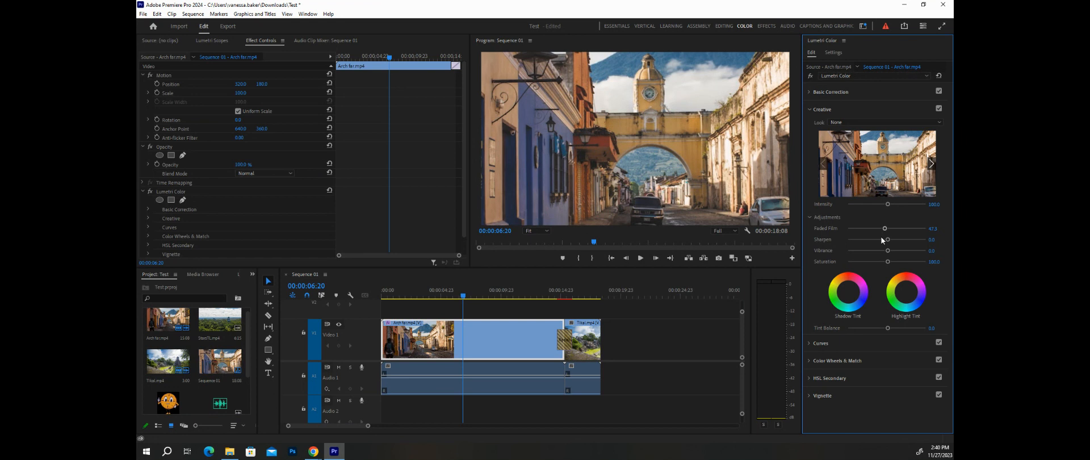
drag(895, 239, 847, 239)
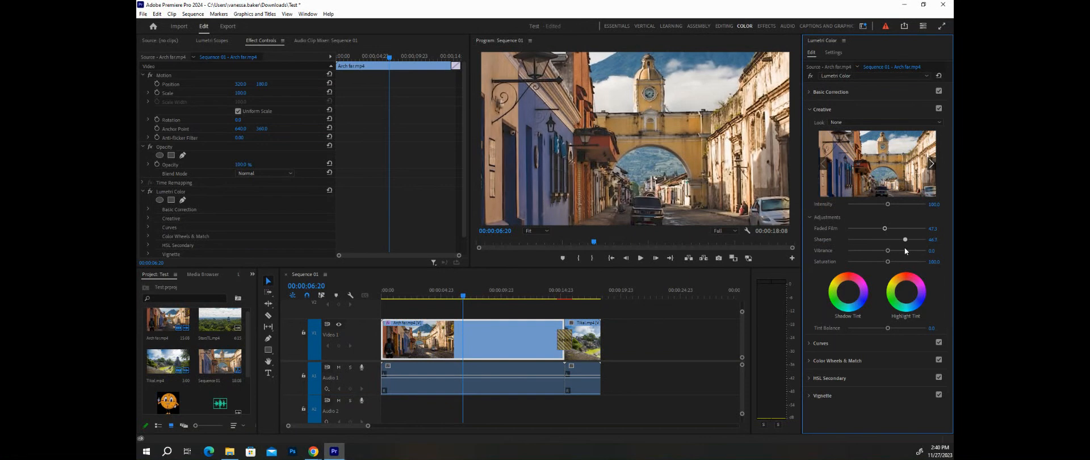
drag(800, 253, 899, 255)
drag(919, 251, 884, 251)
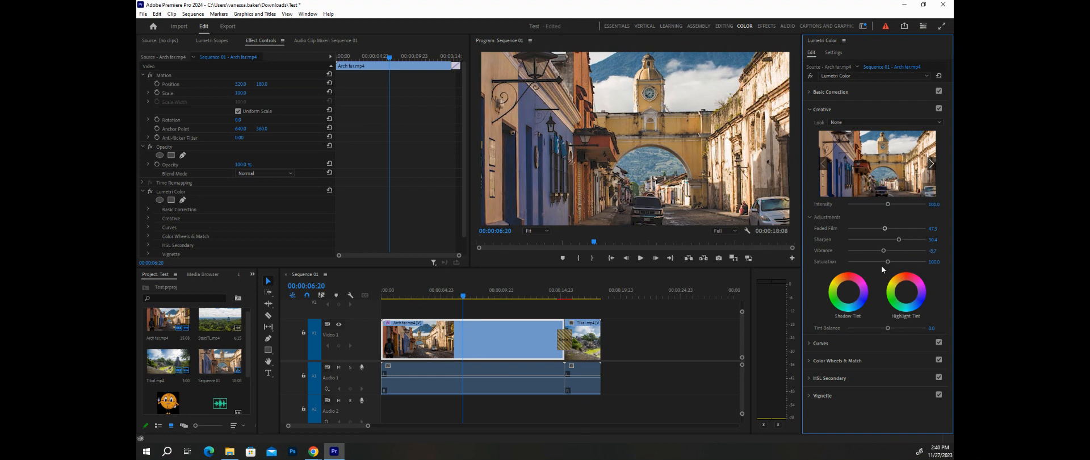
Step: Tint the Arch far clip's shadows and highlights toward magenta, and turn off the Creative corrections
click(850, 307)
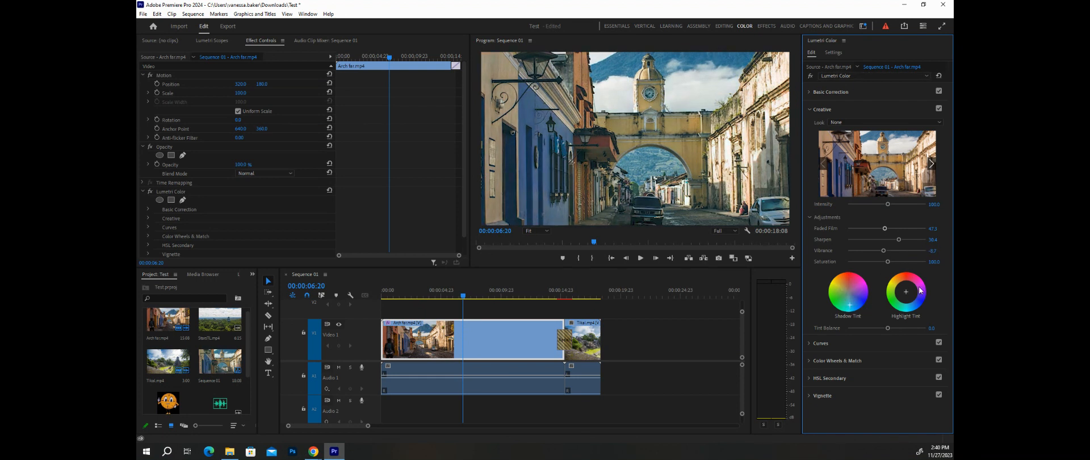
drag(859, 295, 861, 287)
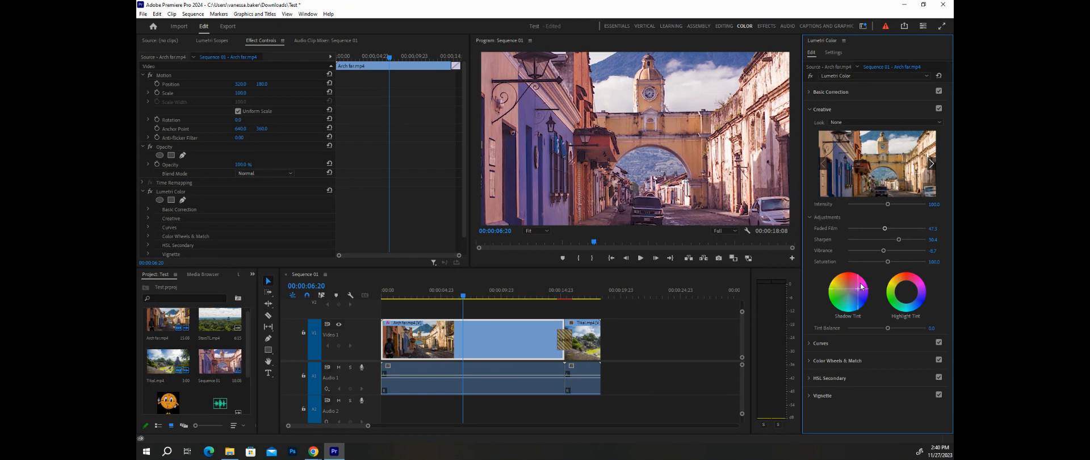
click(923, 291)
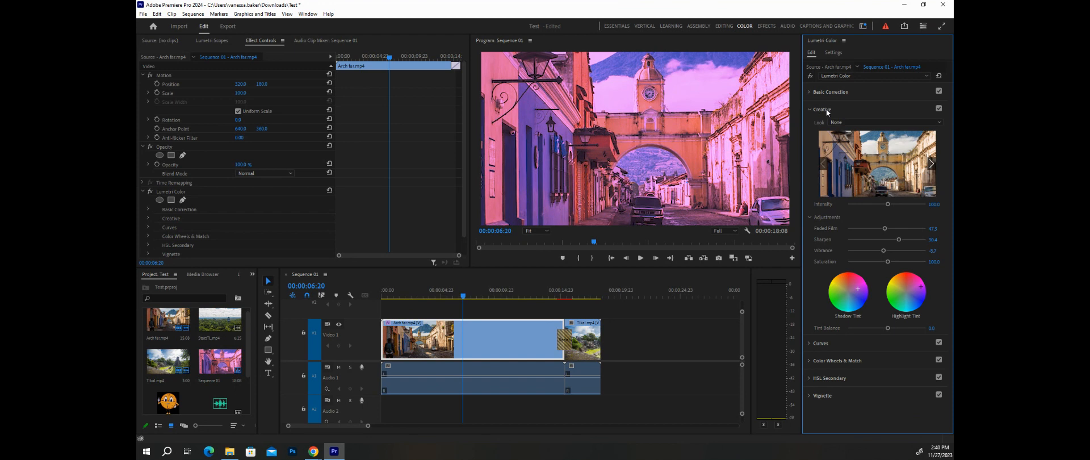
click(939, 108)
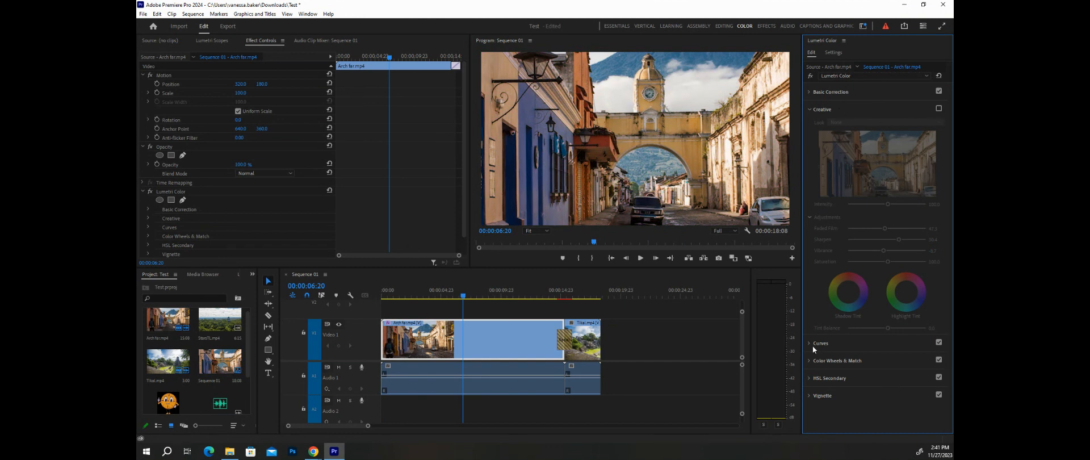
Step: Raise the Arch far clip's RGB curve midtones, pull its blue curve down, and turn off the Curves corrections
click(839, 343)
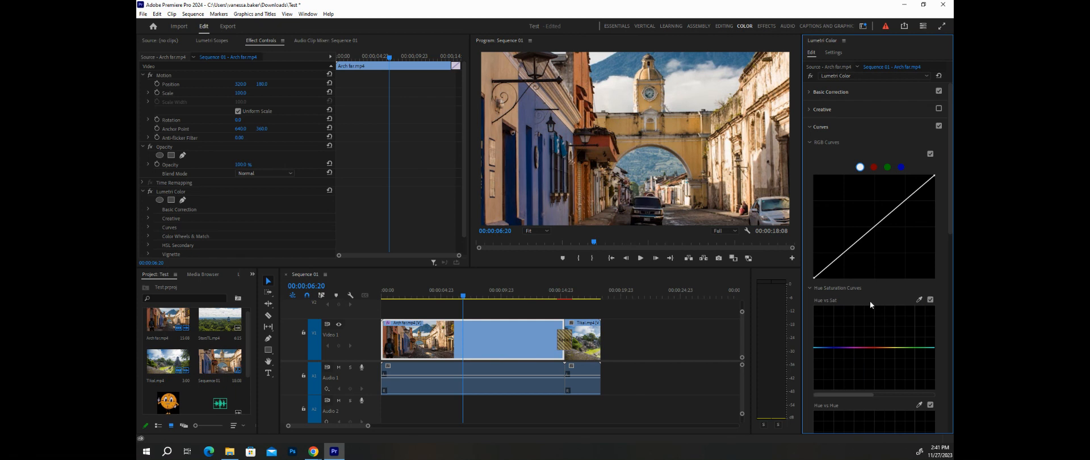
drag(864, 243, 888, 210)
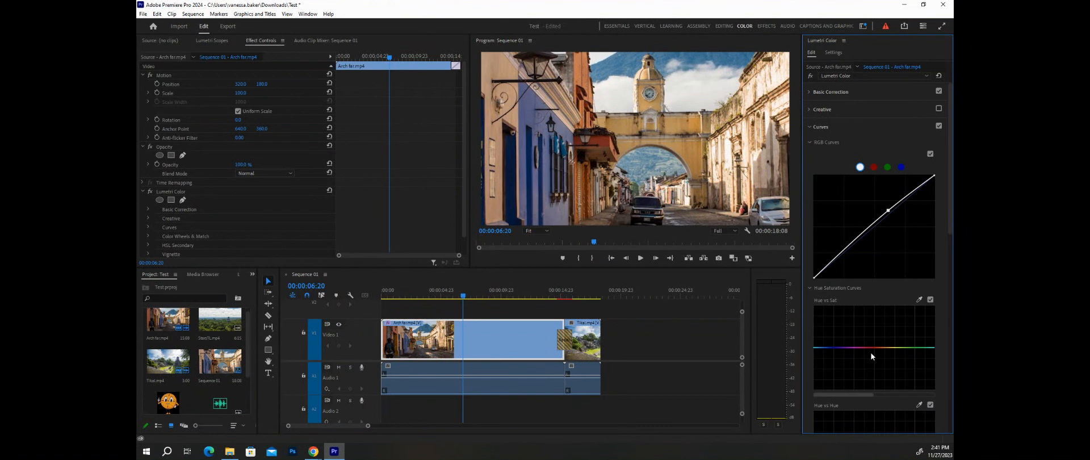
click(901, 167)
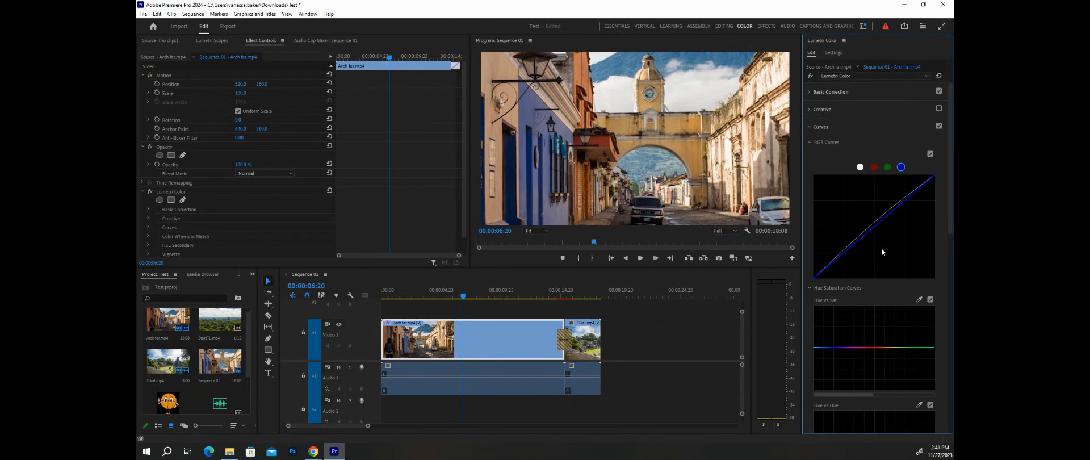
drag(877, 227, 895, 239)
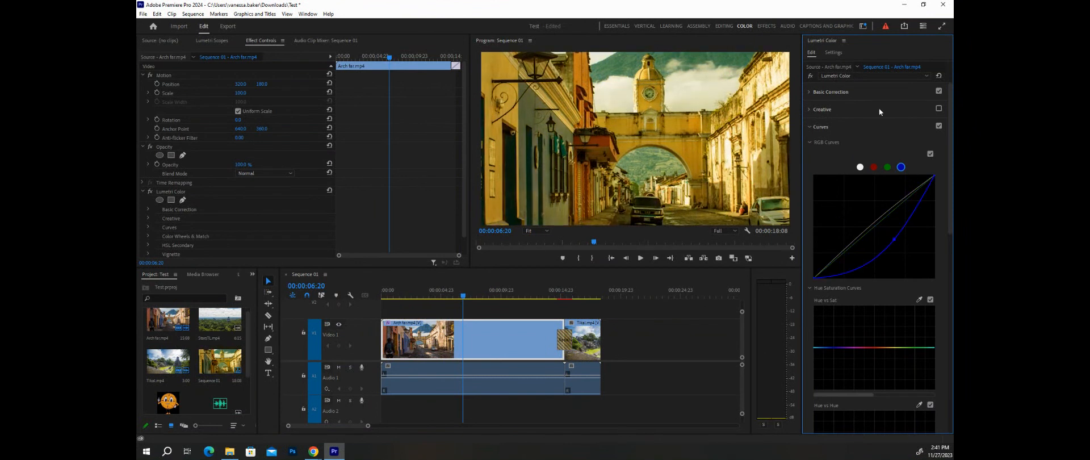
click(938, 126)
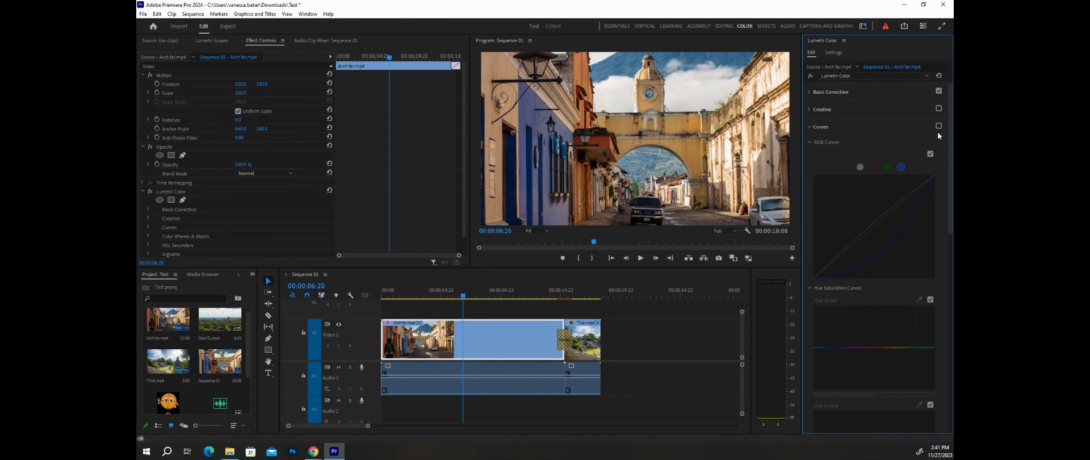
click(809, 126)
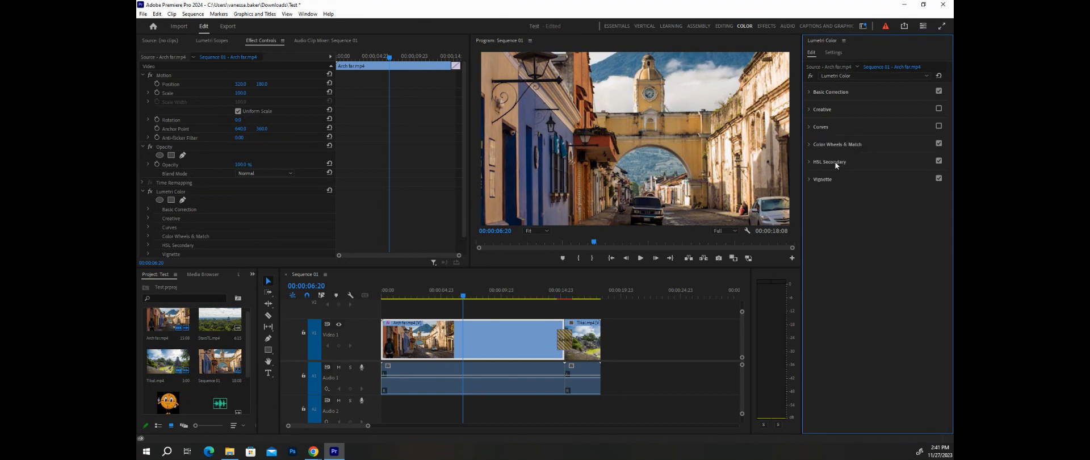
Step: Shift the Arch far clip's midtones toward blue, shadows toward red and highlights toward cyan, and turn off Color Wheels & Match
click(809, 144)
drag(887, 224, 891, 216)
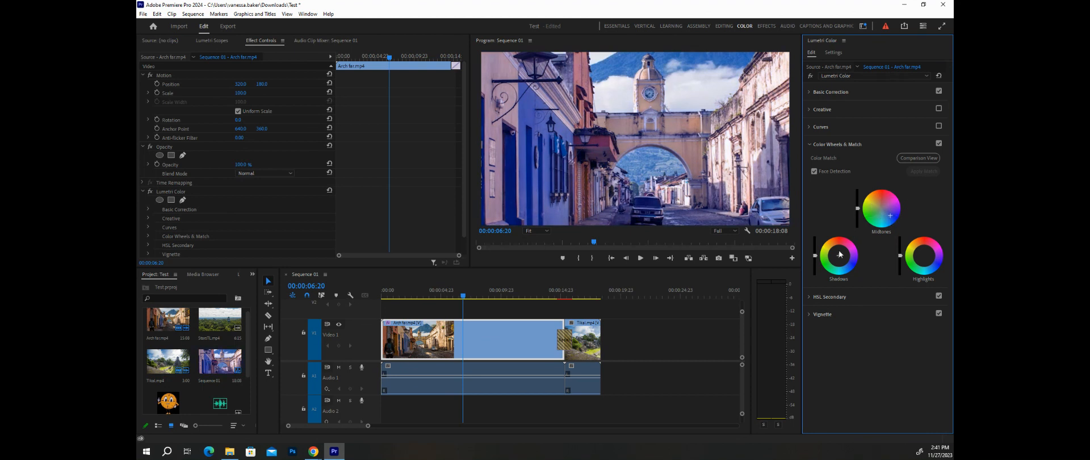
drag(839, 248, 840, 241)
click(924, 268)
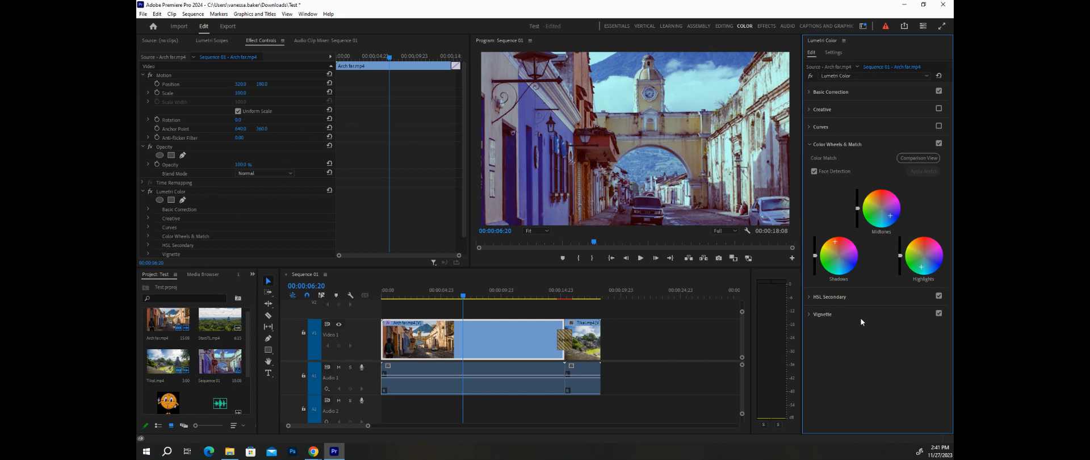
click(854, 301)
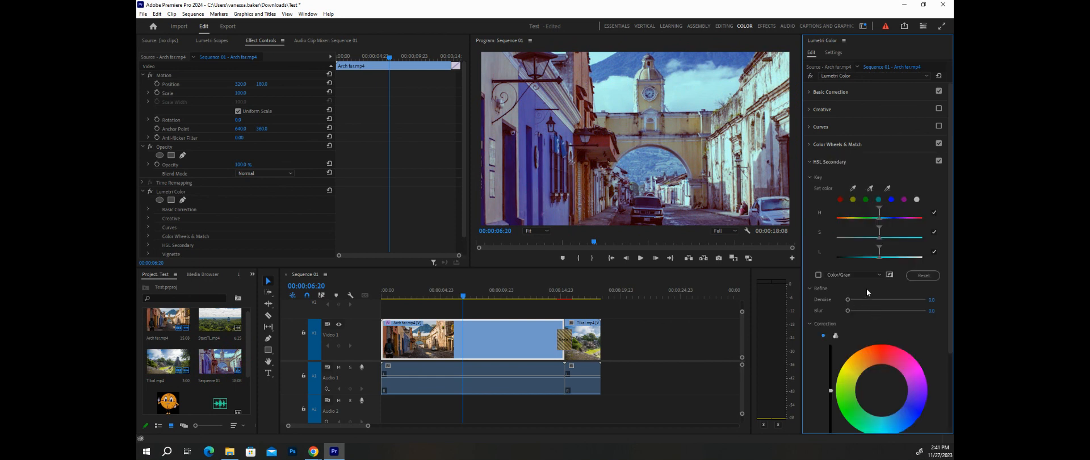
click(938, 143)
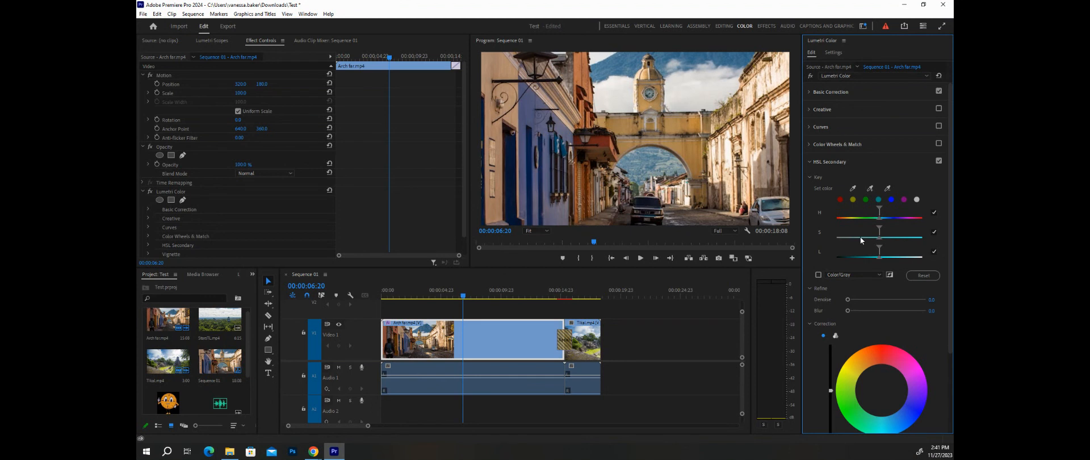
Step: Look through the HSL Secondary key, refine and correction settings, and turn that section off
drag(882, 209, 881, 238)
scroll(888, 363, down, 4)
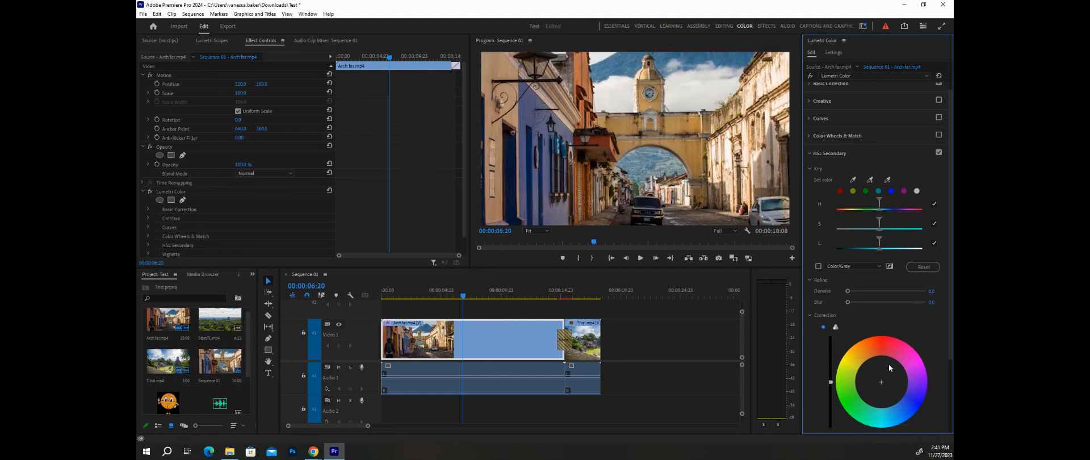
scroll(888, 363, up, 2)
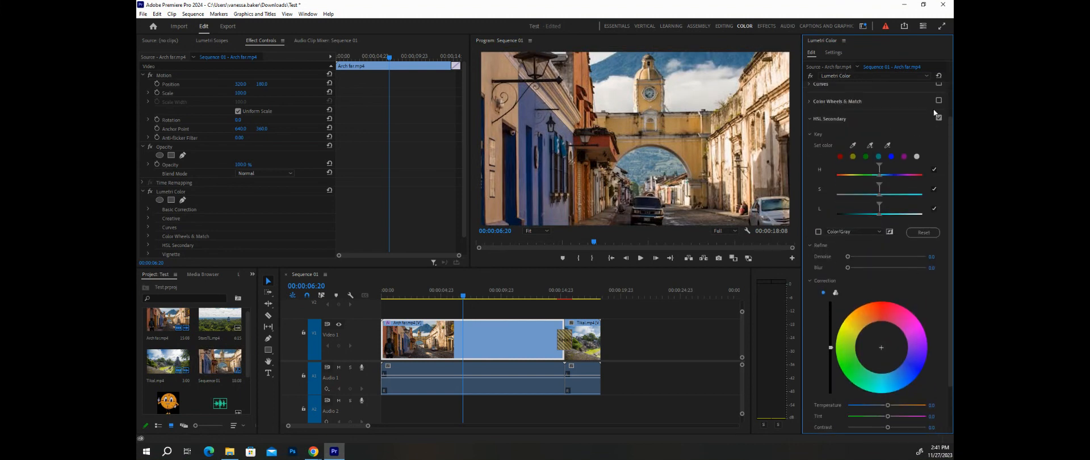
click(938, 117)
scroll(910, 132, up, 2)
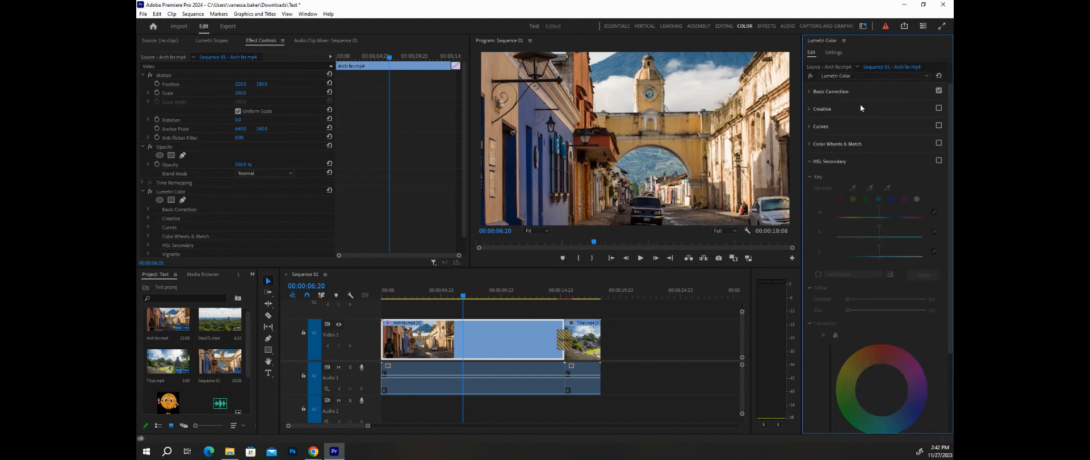
Step: Set the vignette's Midpoint to 100, Roundness to about 58 and Feather to about 32, lower its Amount, and turn Vignette off
scroll(863, 111, down, 3)
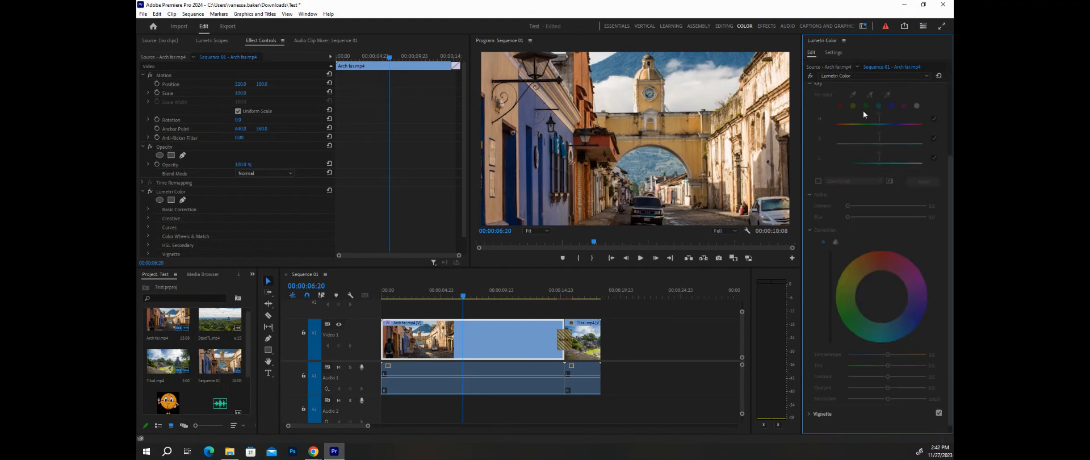
click(845, 408)
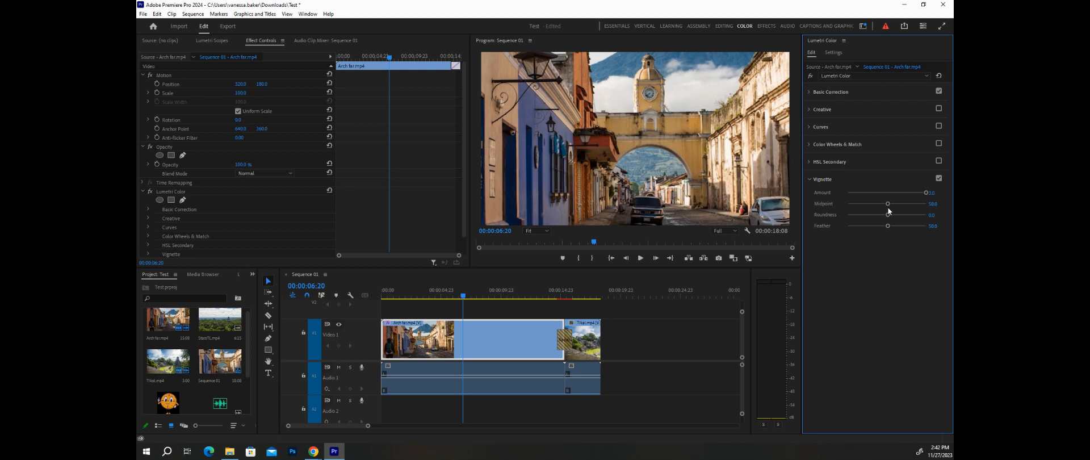
drag(883, 206, 873, 206)
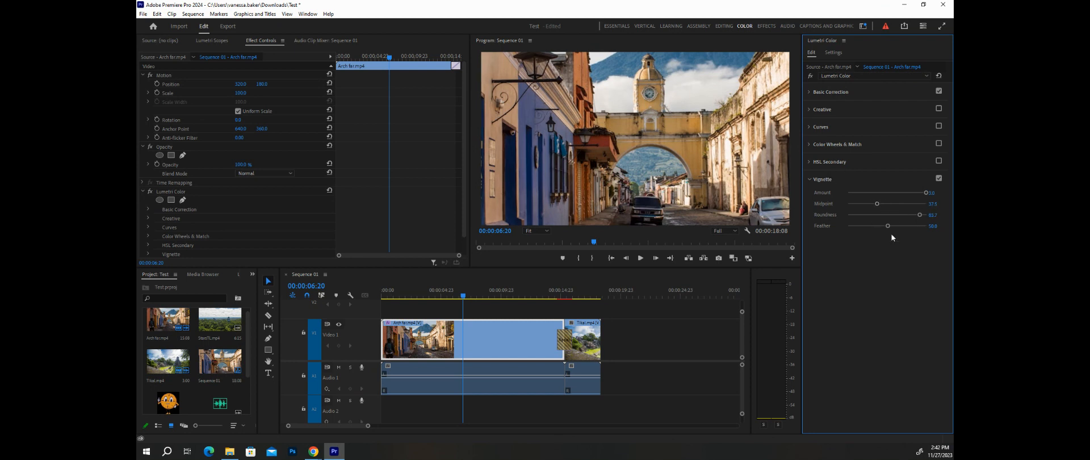
drag(886, 228, 863, 229)
drag(843, 221, 823, 209)
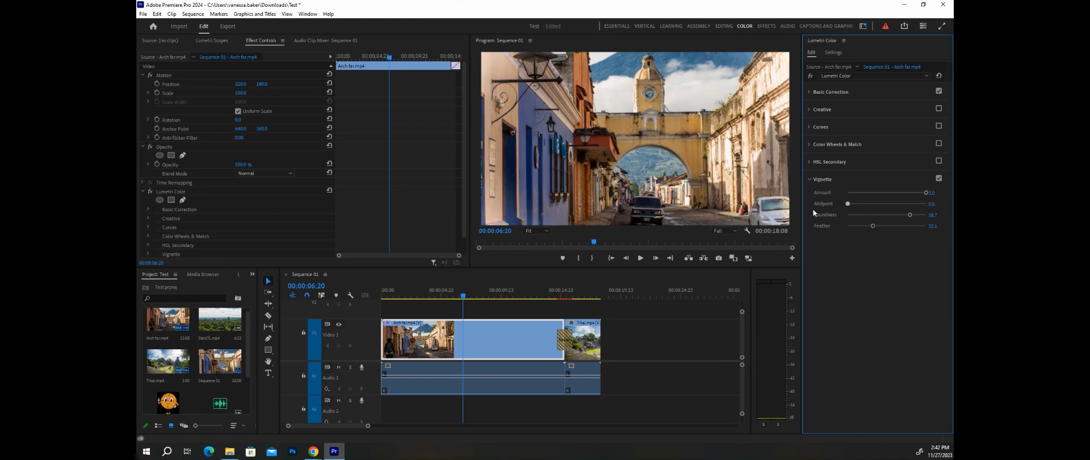
drag(813, 209, 933, 210)
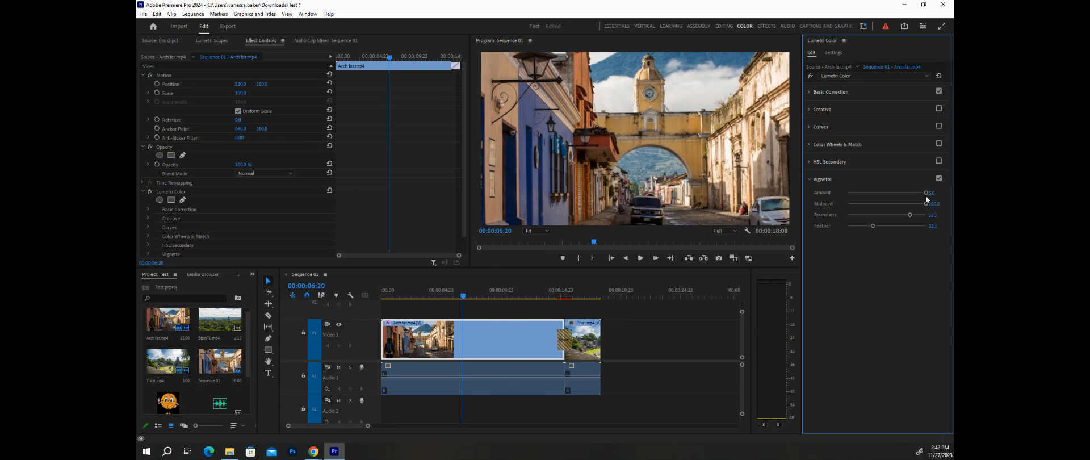
drag(927, 193, 828, 195)
click(940, 179)
Step: Turn the Arch far clip's Creative corrections back on and play Sequence 01 to preview the tint
click(830, 110)
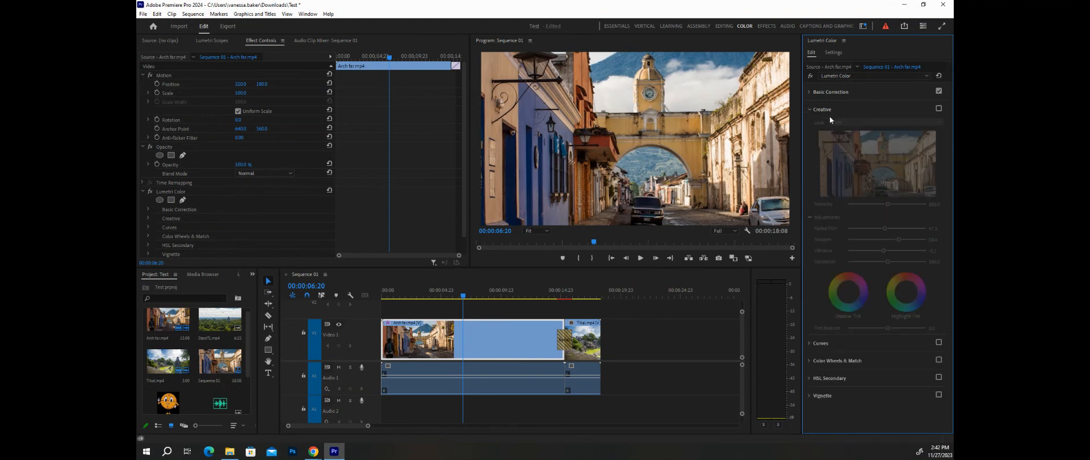
click(939, 108)
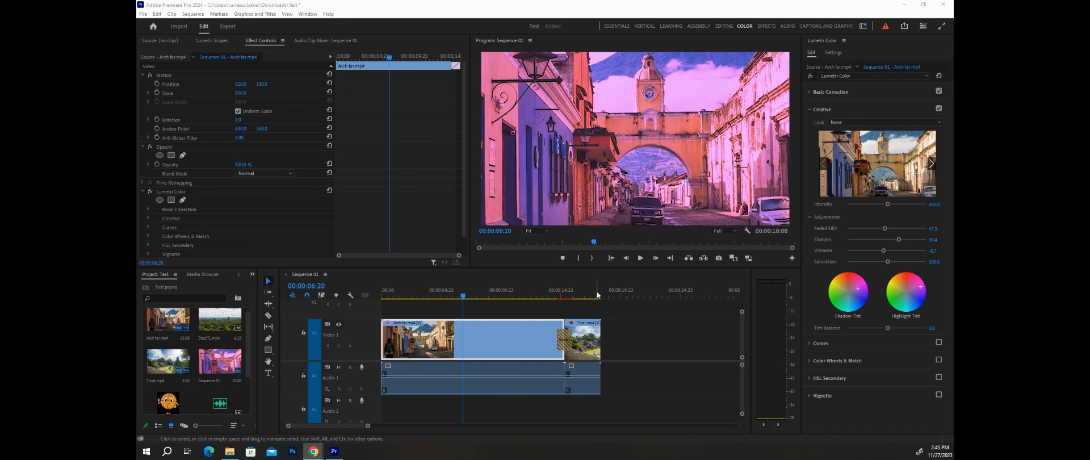
click(676, 338)
click(676, 340)
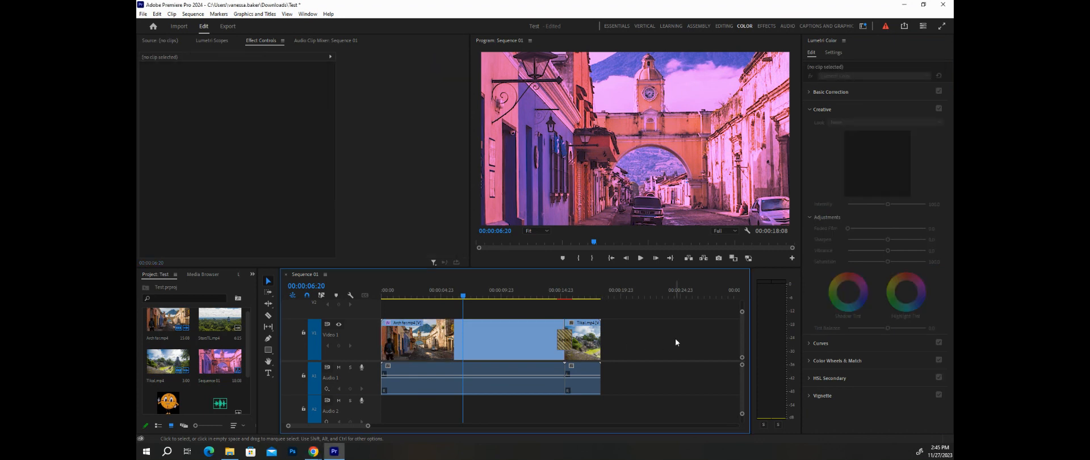
key(space)
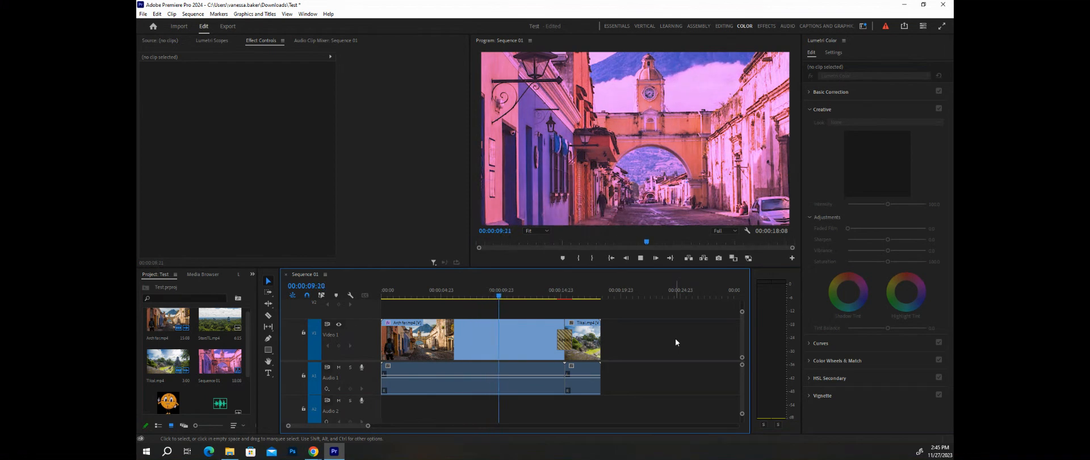
key(space)
key(space)
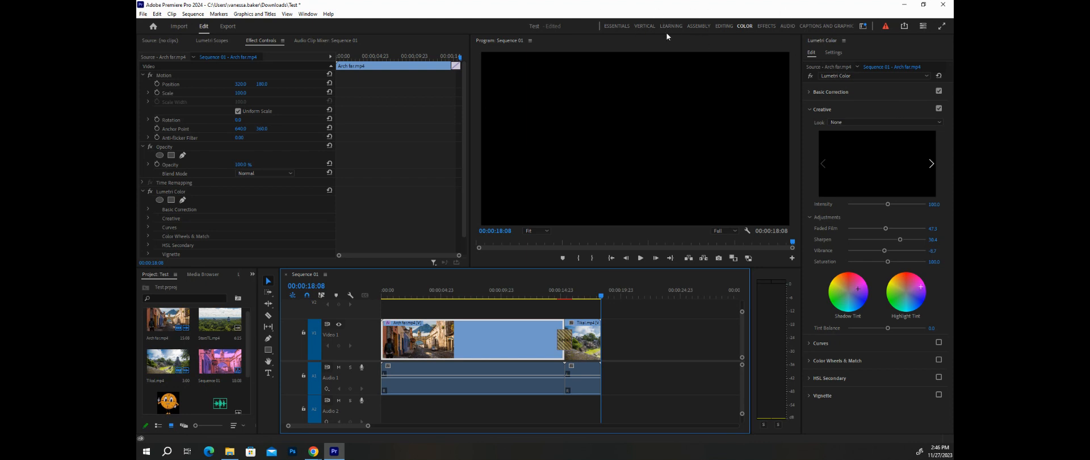
Step: Switch to the Essentials workspace and adjust the height of the video tracks in the timeline
click(612, 26)
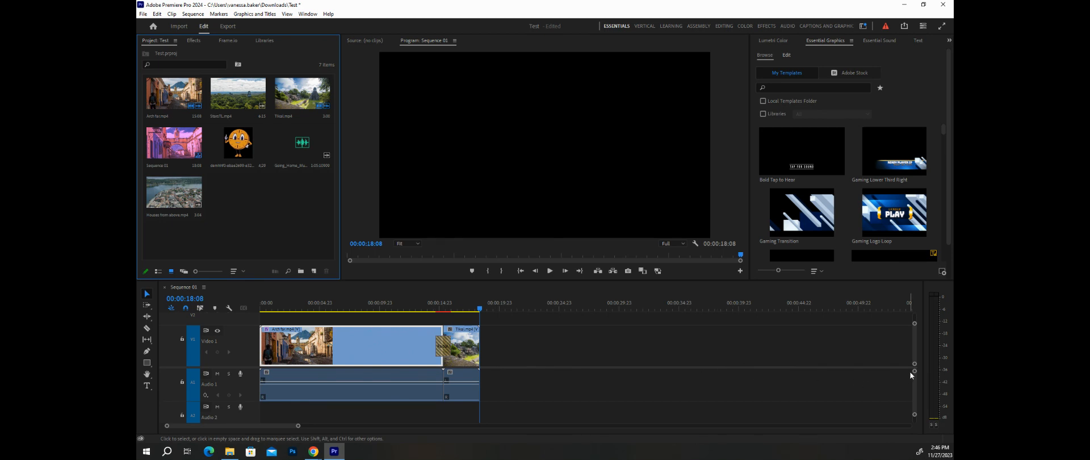
drag(916, 367, 914, 372)
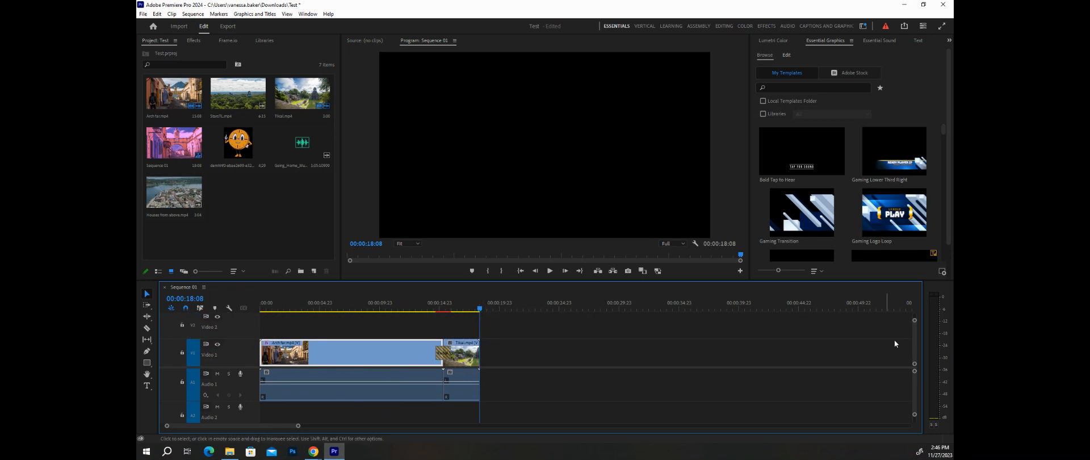
drag(915, 357, 916, 347)
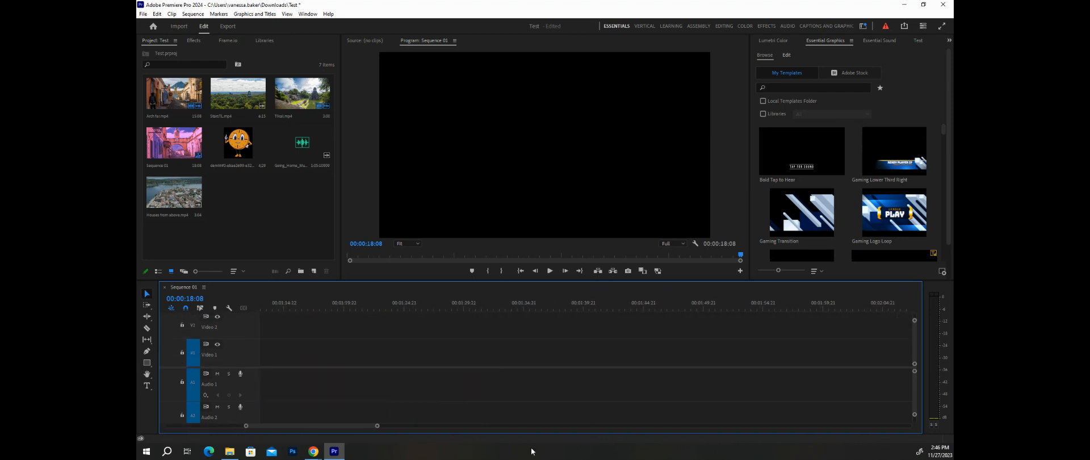
drag(361, 424, 237, 425)
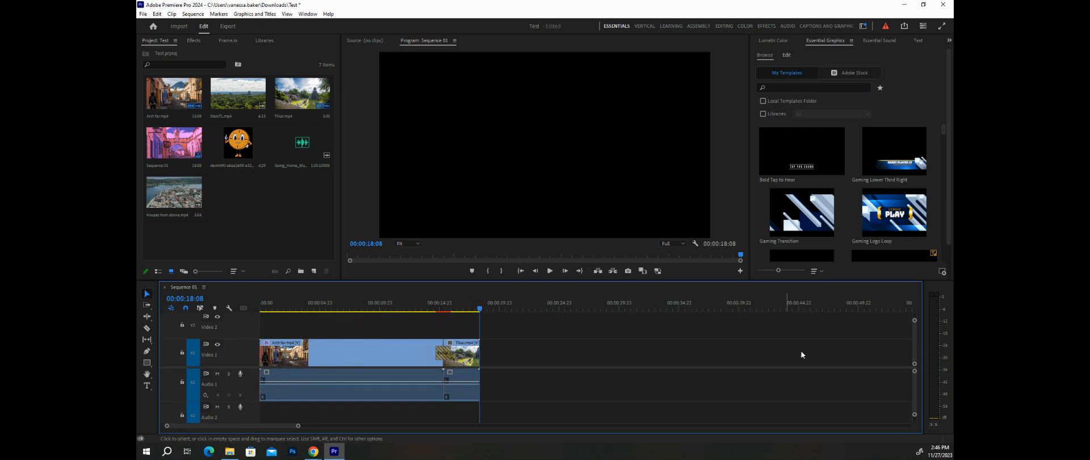
drag(915, 364, 915, 363)
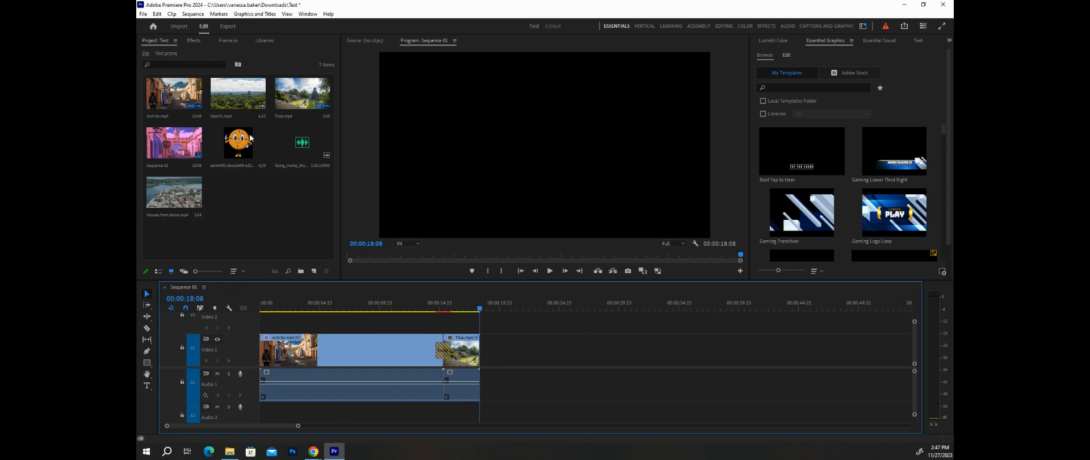
Step: Place the orange clock character PNG on Video 2 above the Arch far clip, starting at 00:00:04:21
drag(250, 144, 632, 342)
key(Delete)
drag(226, 141, 319, 322)
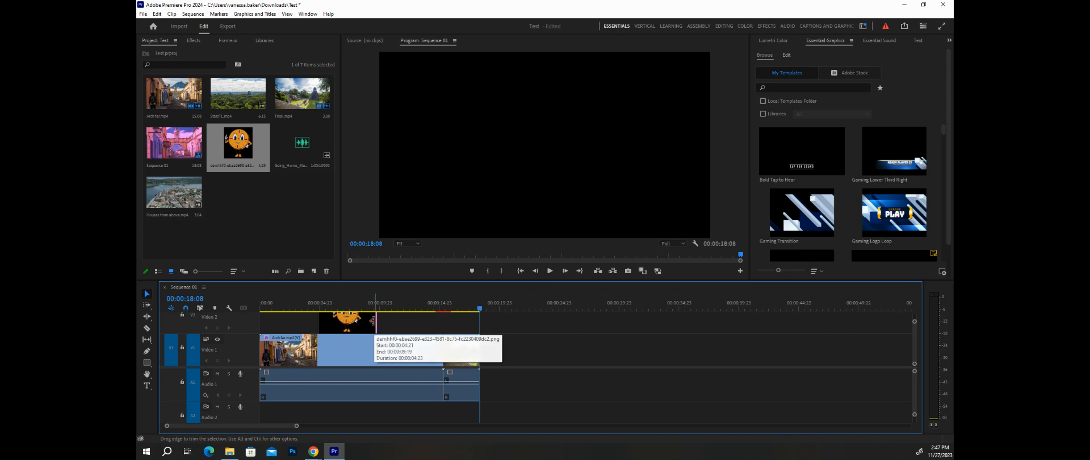
Step: Extend the clock character clip in both directions, with an earlier start and an end above the second clip on Video 1
mouse_move(373, 321)
mouse_down()
mouse_move(417, 322)
mouse_move(373, 325)
mouse_up()
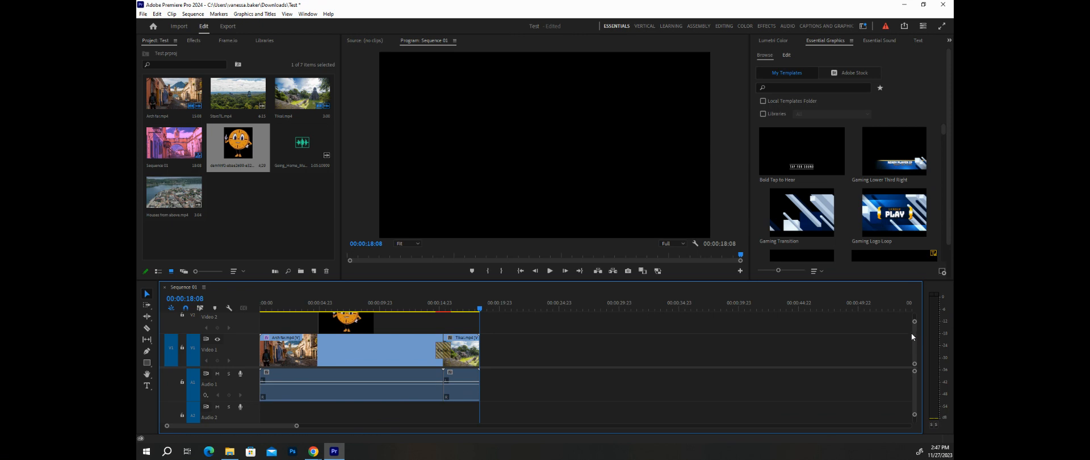
drag(914, 320, 914, 316)
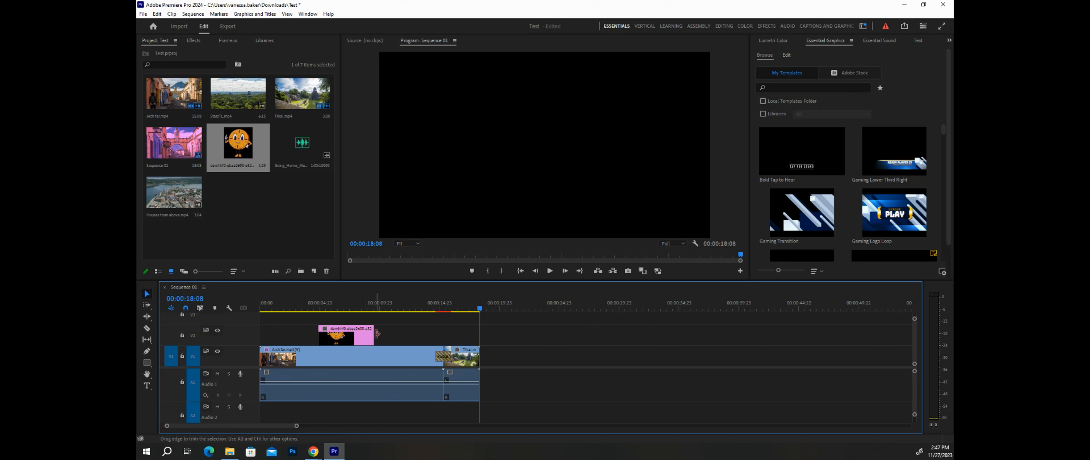
drag(377, 333, 467, 340)
mouse_move(318, 334)
mouse_down()
mouse_move(262, 329)
mouse_move(302, 330)
mouse_up()
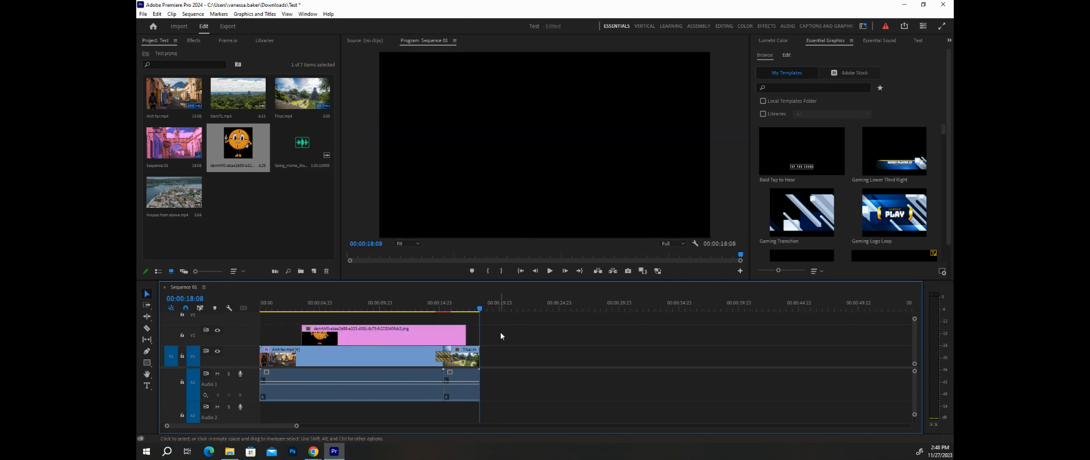
Step: At 00:00:08:17, shrink the clock character and place it in the sky to the right of the arch's tower
drag(480, 311, 367, 324)
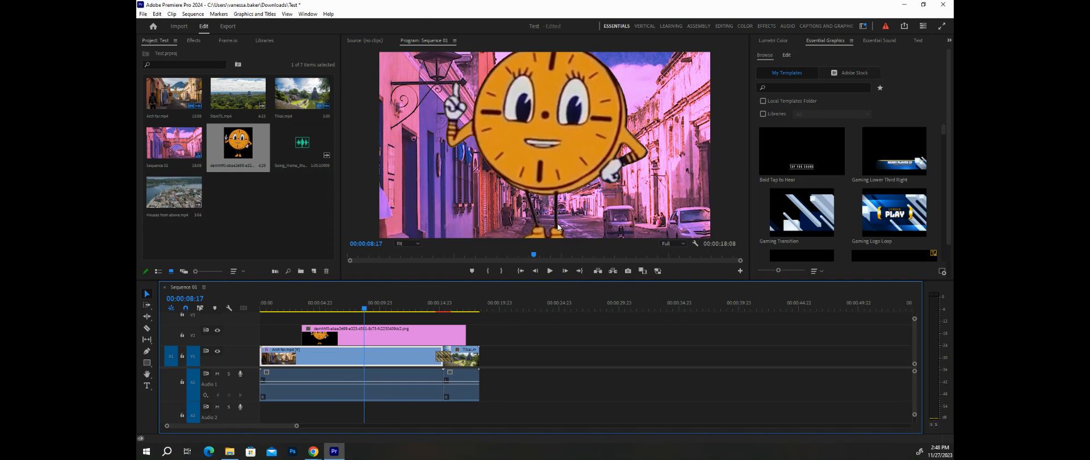
click(543, 138)
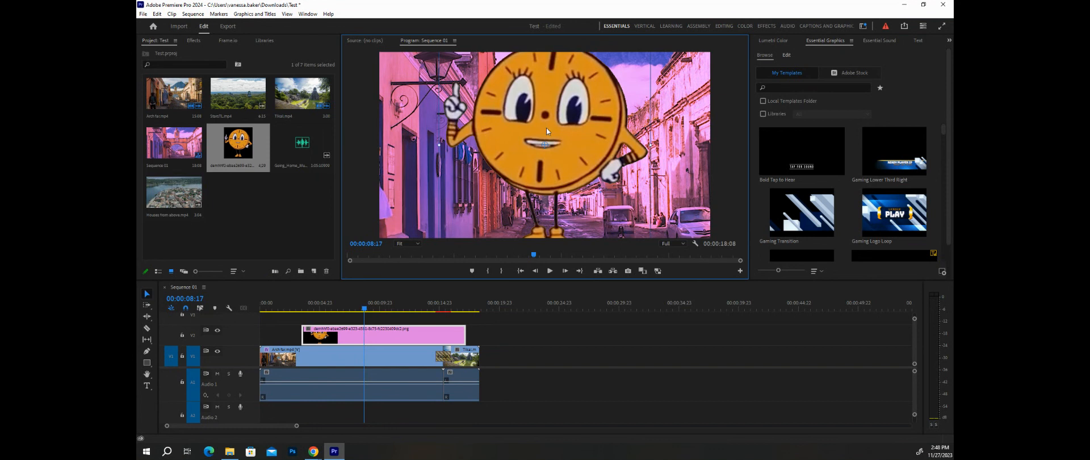
drag(518, 105, 523, 143)
drag(655, 71, 431, 169)
drag(455, 172, 653, 118)
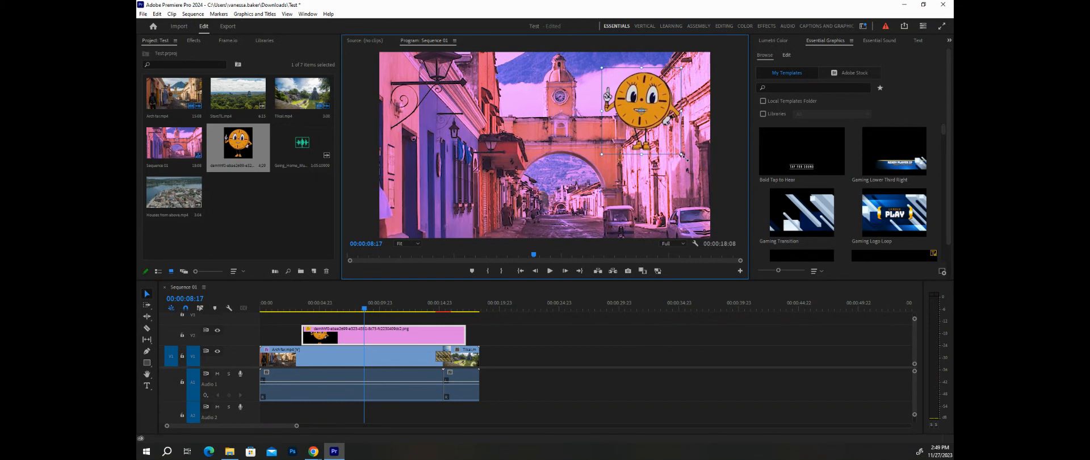
Step: Turn the clock character upside down, move it to the lower right of the frame over the parked car, and check it at 00:00:09:07
drag(685, 159, 553, 22)
drag(644, 125, 647, 209)
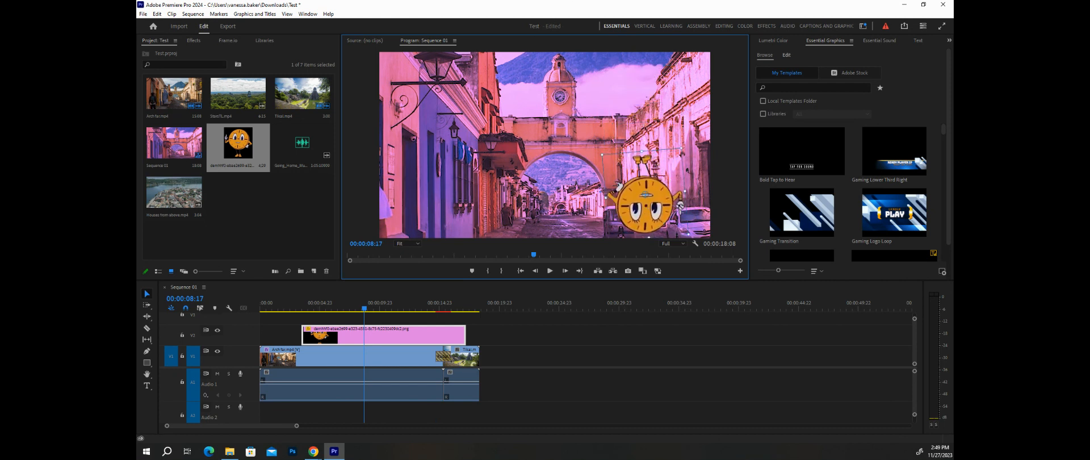
key(grave)
click(727, 196)
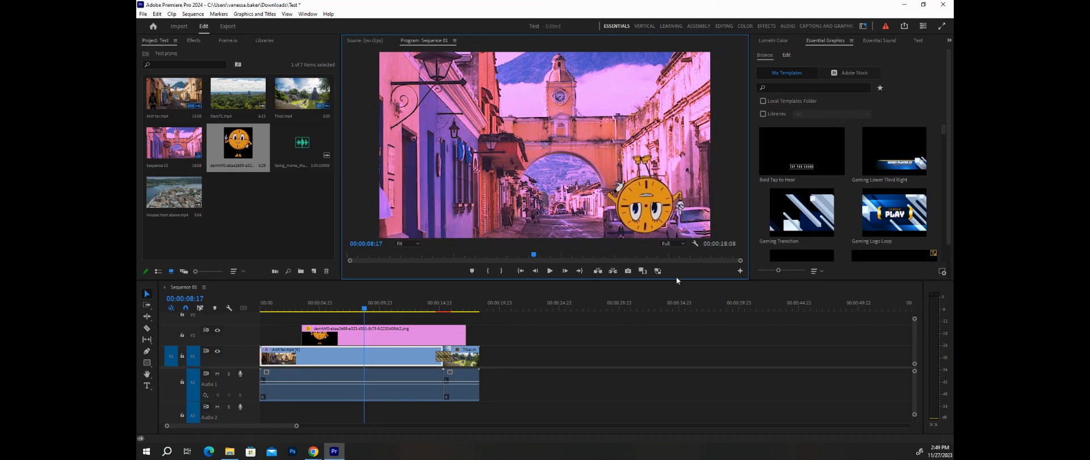
drag(645, 224, 669, 222)
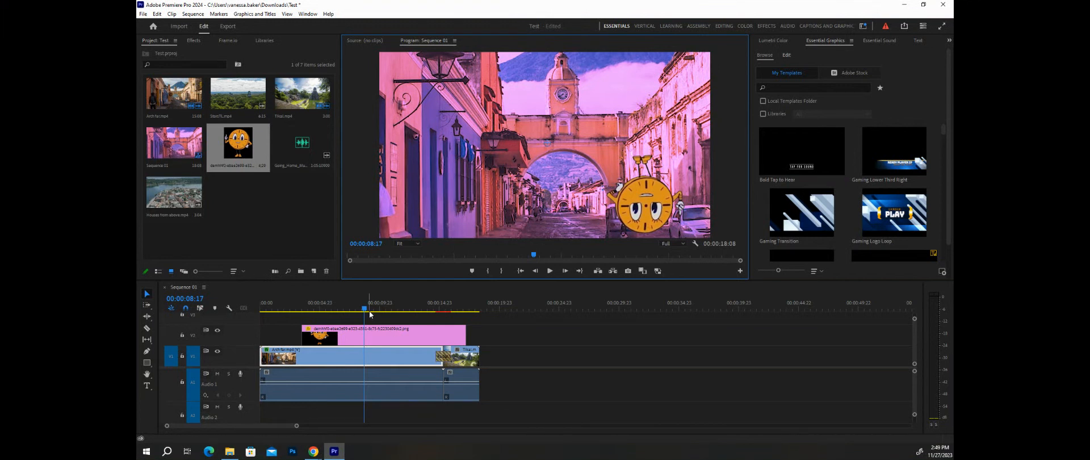
drag(365, 310, 370, 333)
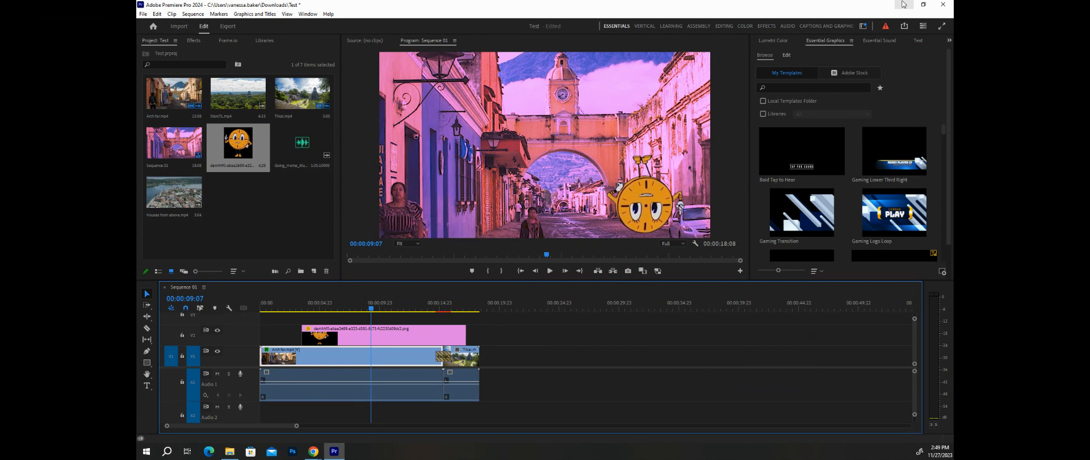
Step: Switch to Chrome, search Google Images for onomatopoeia, and preview the iStock sheet of comic sound-effect words
click(905, 4)
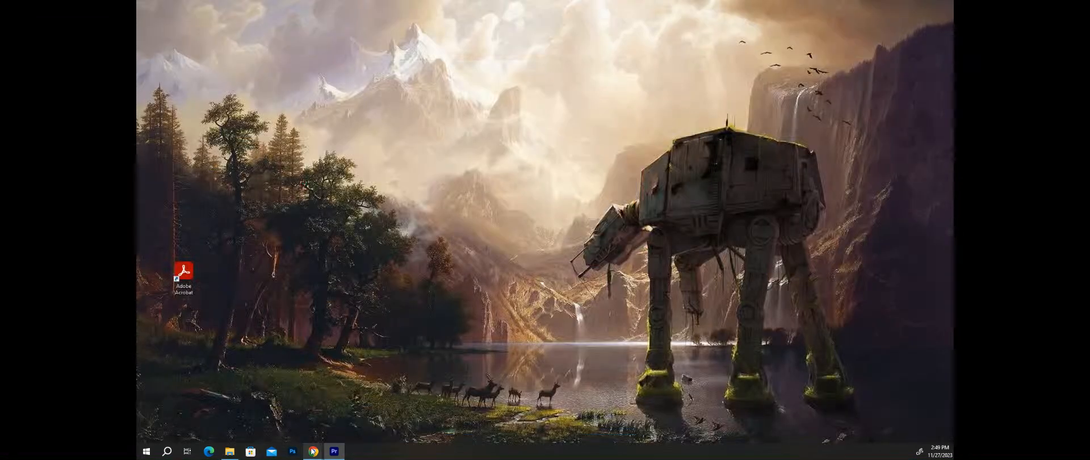
mouse_move(314, 452)
click(340, 418)
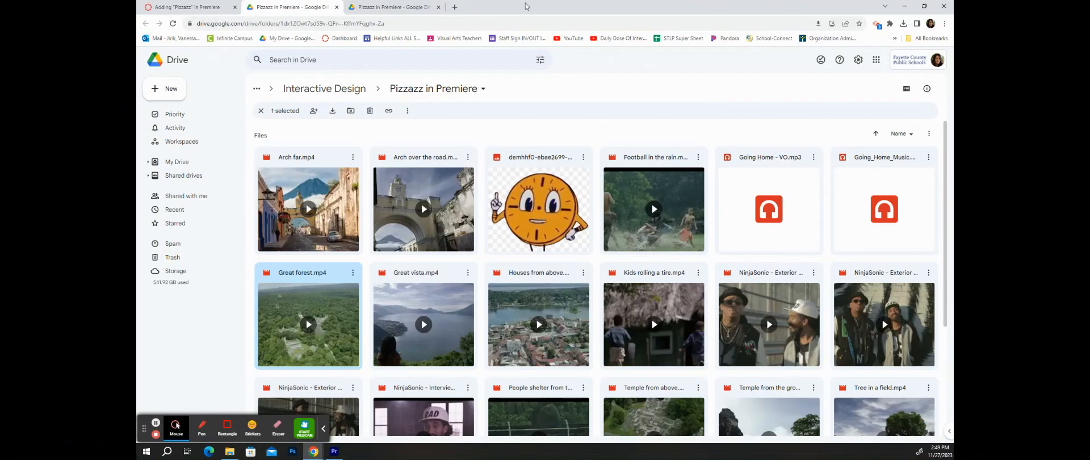
click(418, 22)
text(onamon)
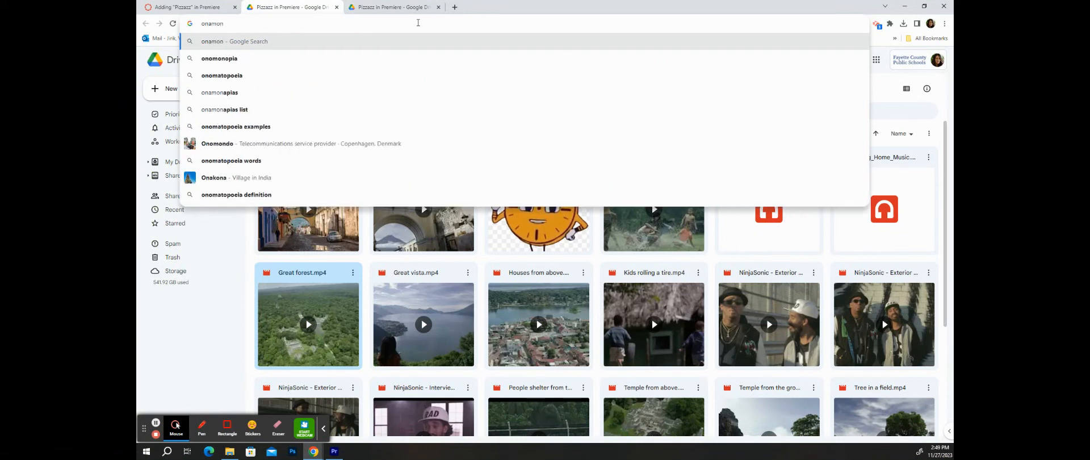
click(264, 79)
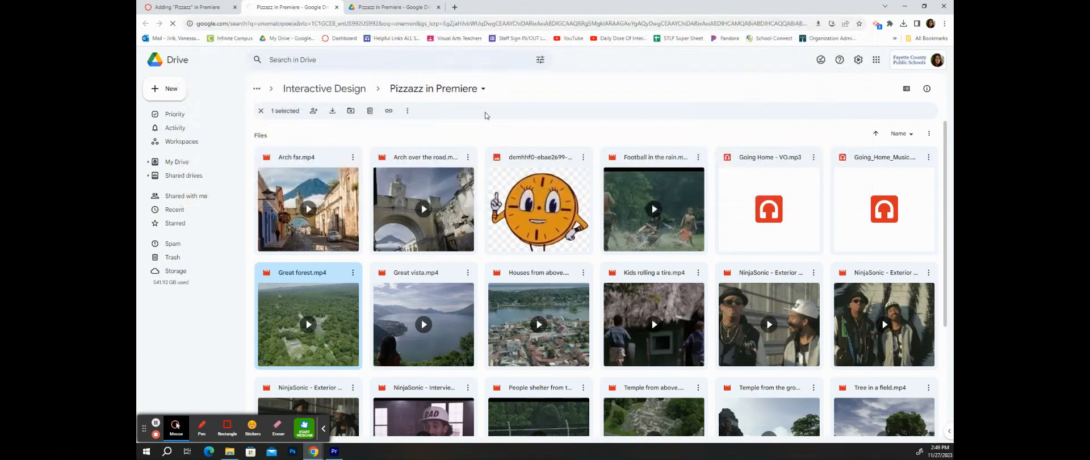
click(258, 99)
click(210, 207)
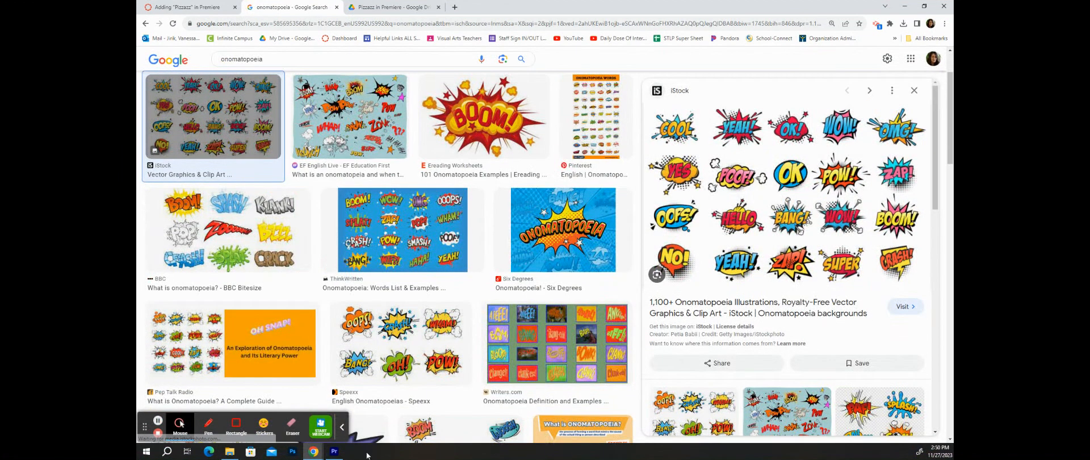
Step: Switch back to Premiere Pro and place the Going_Home_Music audio on Audio 2 at the start of the sequence
click(333, 451)
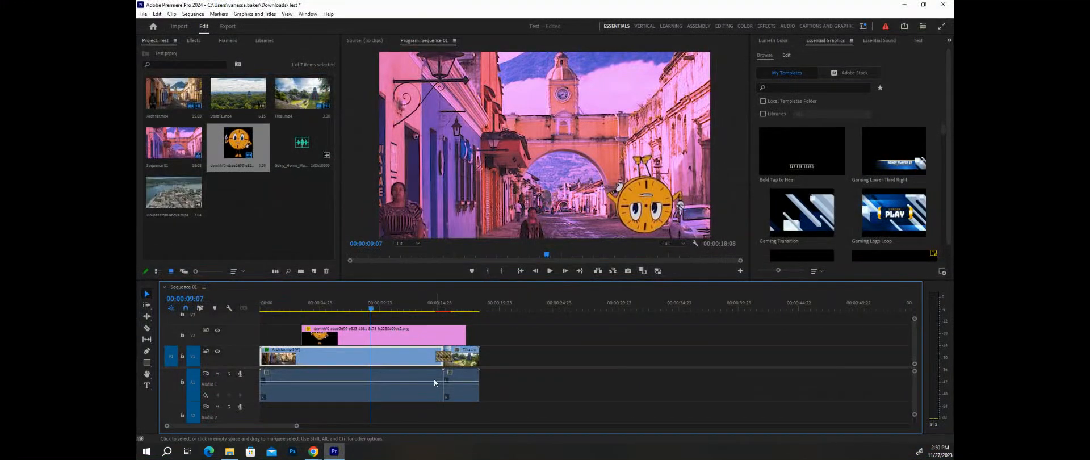
drag(367, 308, 443, 310)
drag(386, 328, 305, 332)
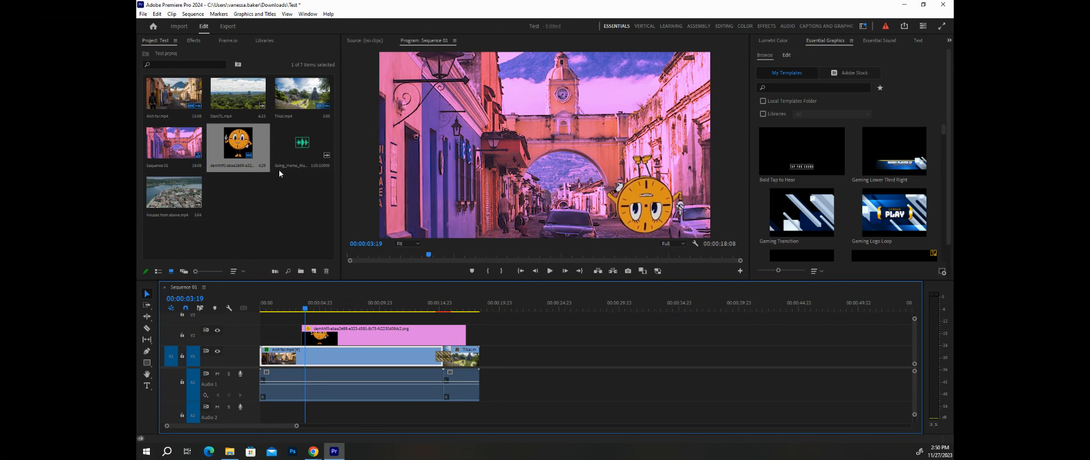
click(303, 159)
click(286, 196)
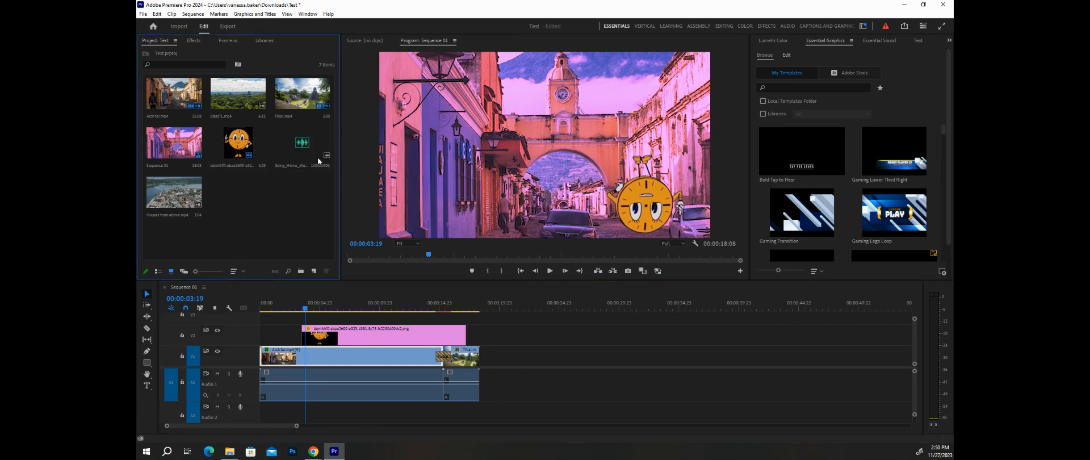
click(301, 143)
mouse_move(342, 211)
mouse_down()
mouse_move(363, 386)
mouse_move(353, 409)
mouse_move(264, 418)
mouse_move(332, 419)
mouse_move(258, 417)
mouse_up()
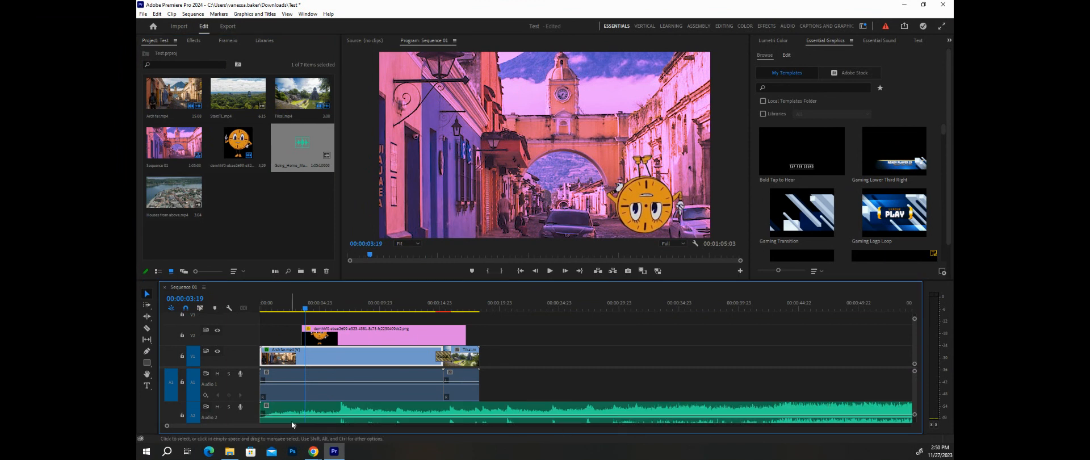
Step: Trim the end of the music clip on Audio 2 to the end of the last video clip at 00:00:18:08
drag(276, 427, 266, 445)
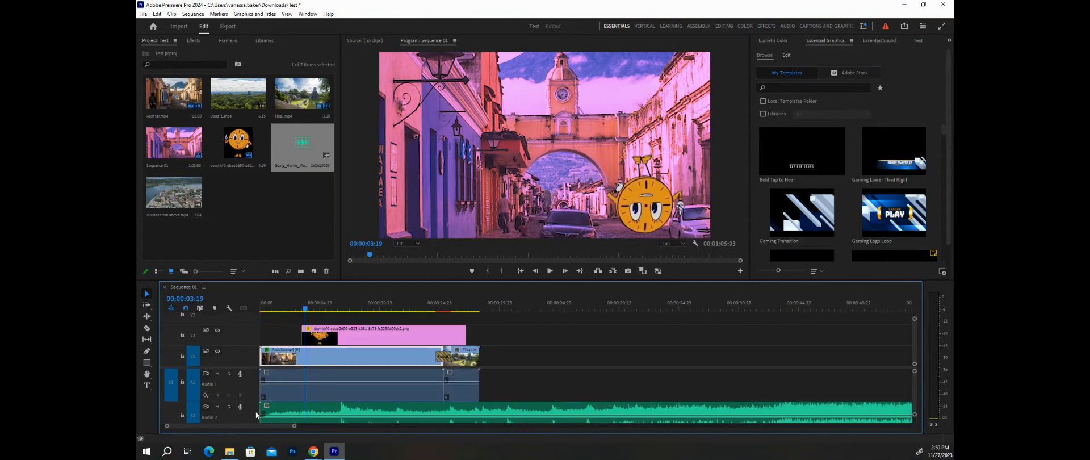
drag(267, 426, 314, 428)
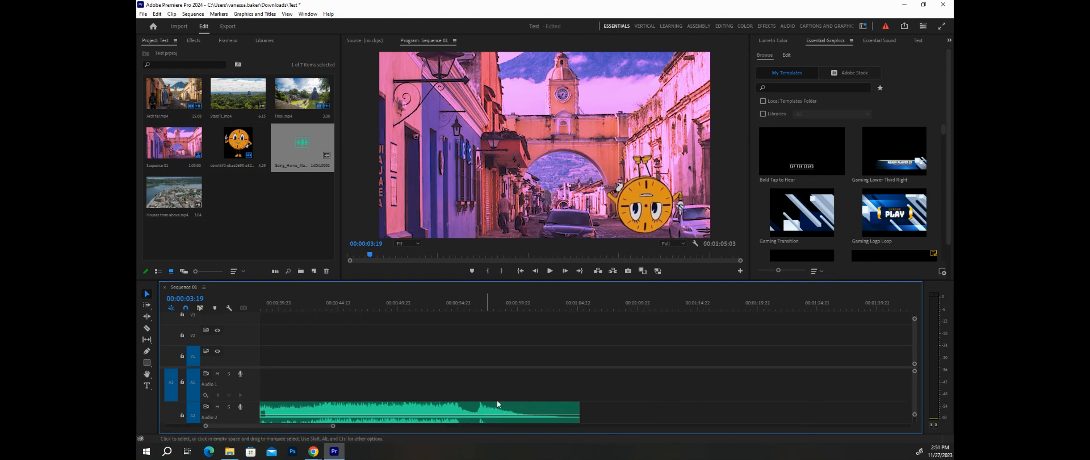
drag(580, 410, 266, 424)
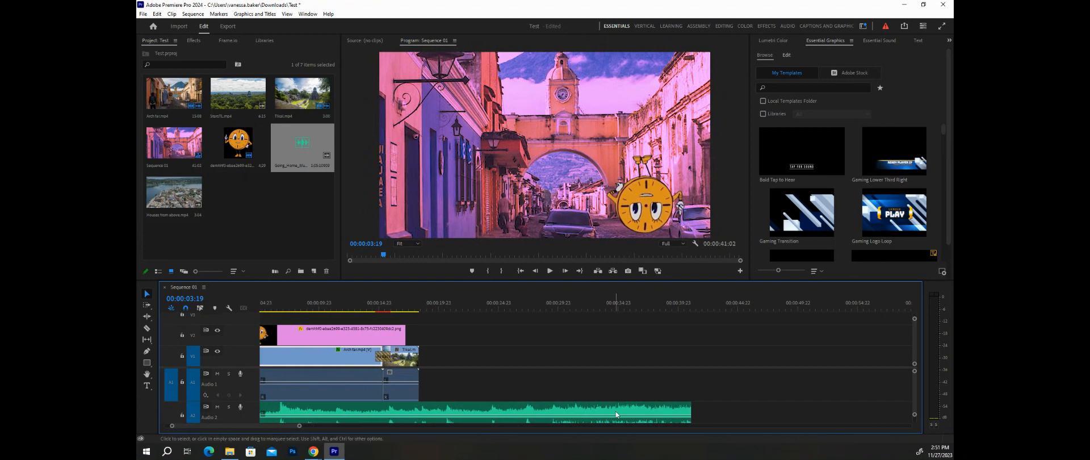
drag(694, 415, 420, 413)
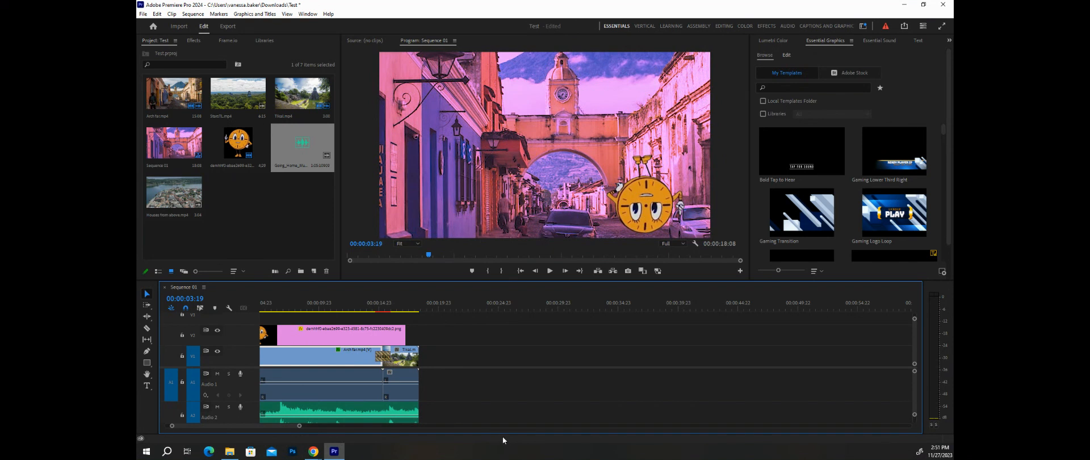
Step: Play the sequence with its music from 00:00:03:19 to the end, and return the playhead to 00:00:00:16
click(364, 415)
click(346, 373)
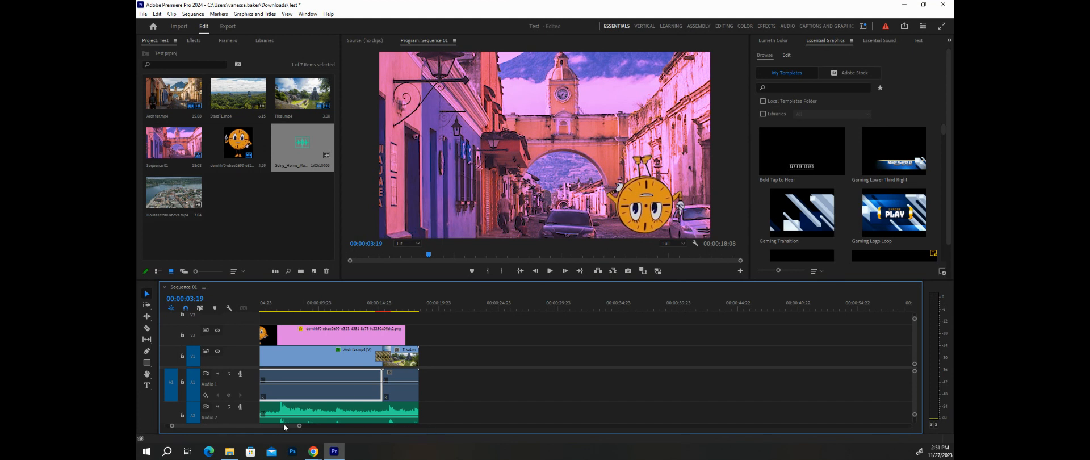
drag(284, 424, 279, 420)
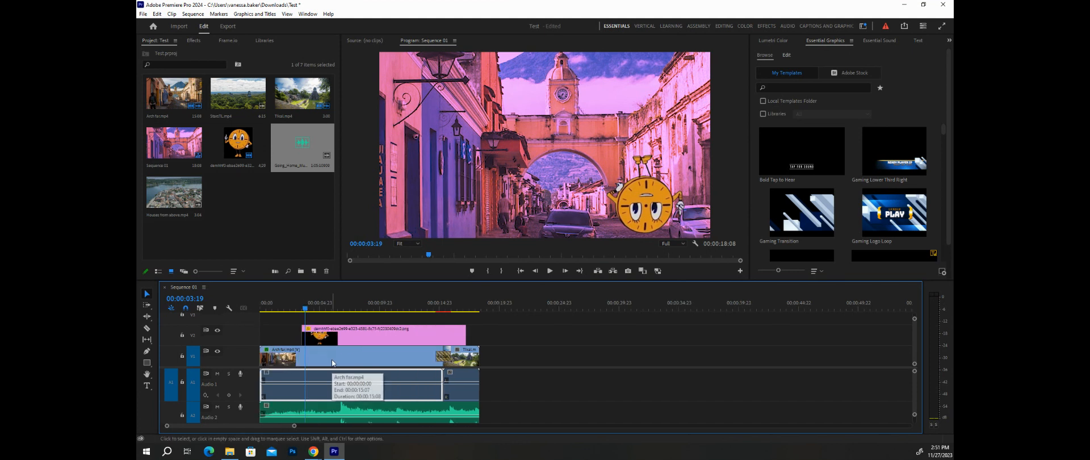
key(space)
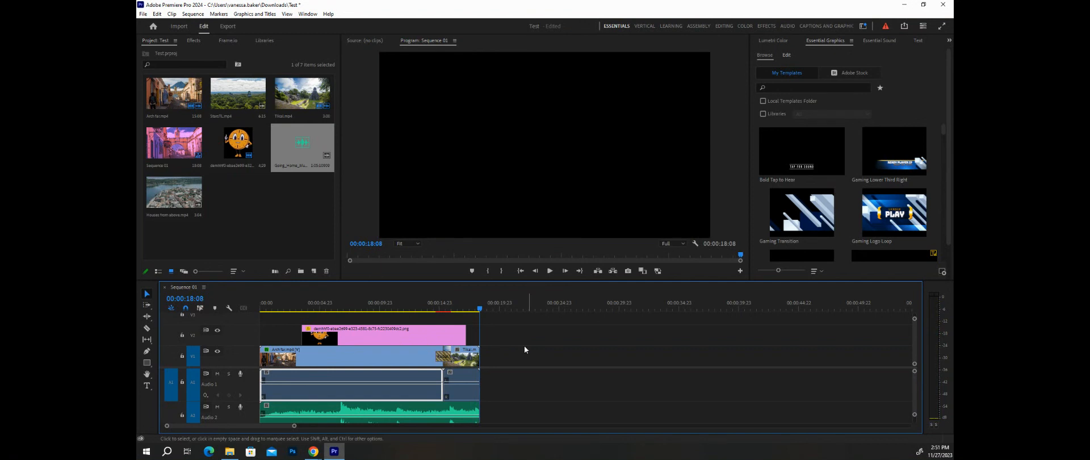
click(477, 307)
drag(472, 306, 267, 308)
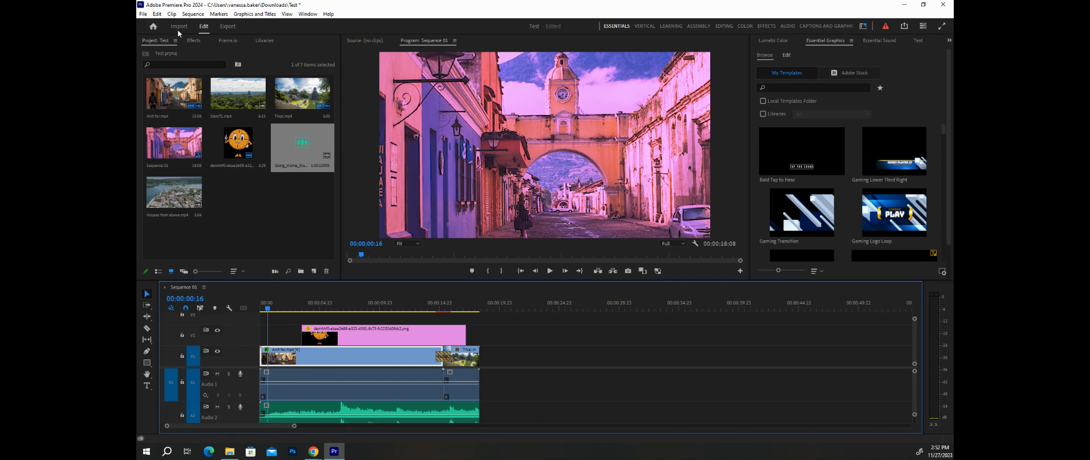
Step: Export Sequence 01 to the Downloads folder as Sequence 01_1.mp4 in H.264 with the Match Source - Adaptive High Bitrate preset
click(228, 27)
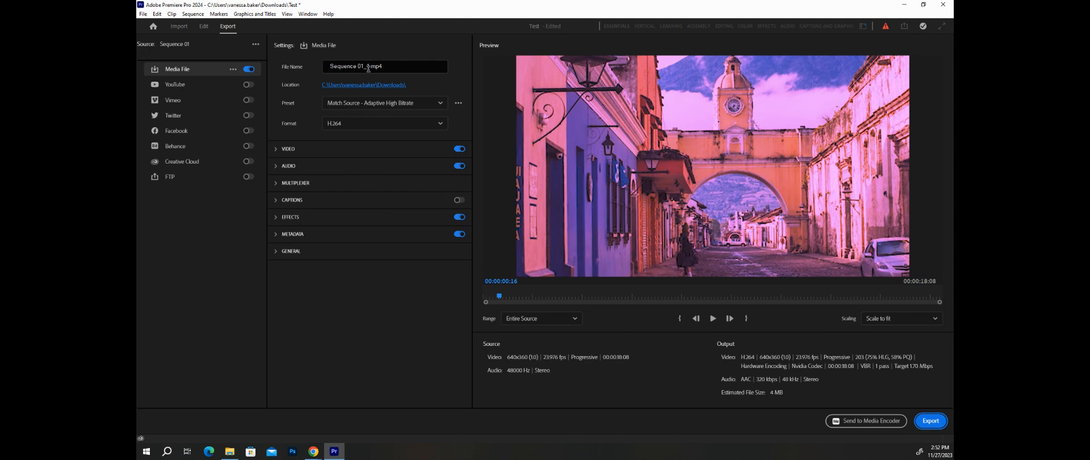
click(931, 421)
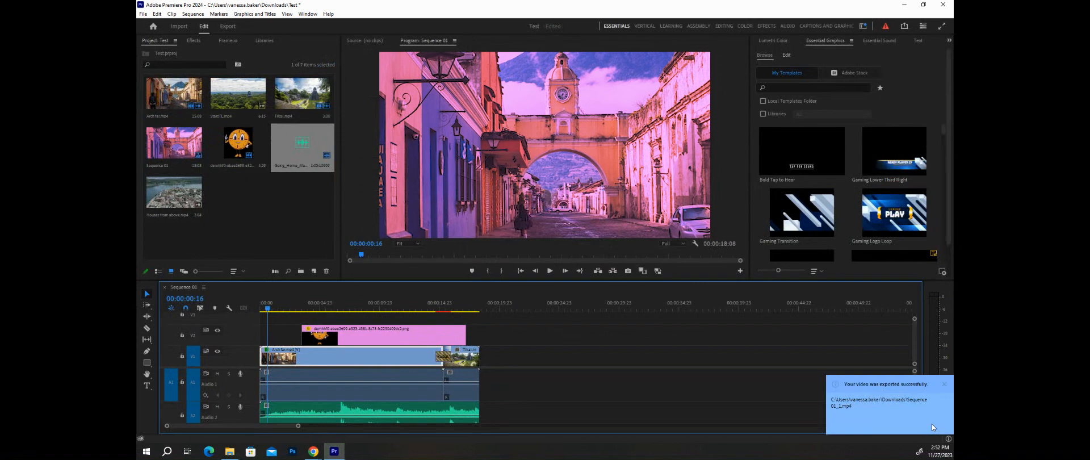
Step: Switch to the Adding "Pizzazz" in Premiere assignment in Chrome and open the file chooser for its file upload submission
click(905, 6)
click(187, 7)
scroll(683, 319, up, 10)
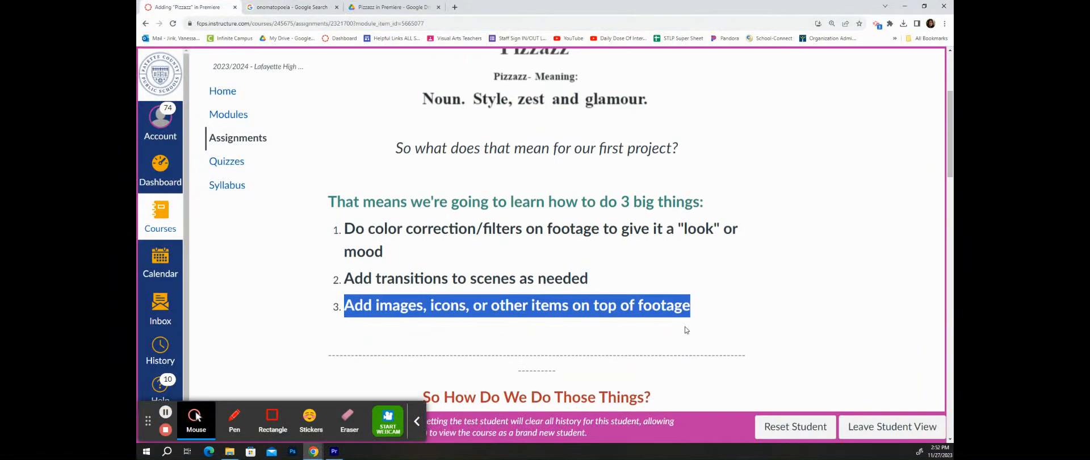
click(696, 124)
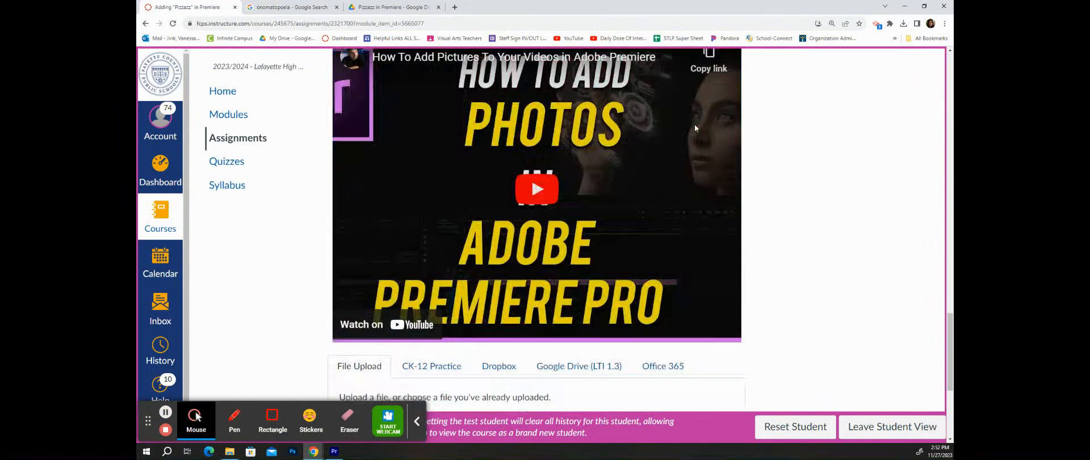
click(380, 263)
click(379, 263)
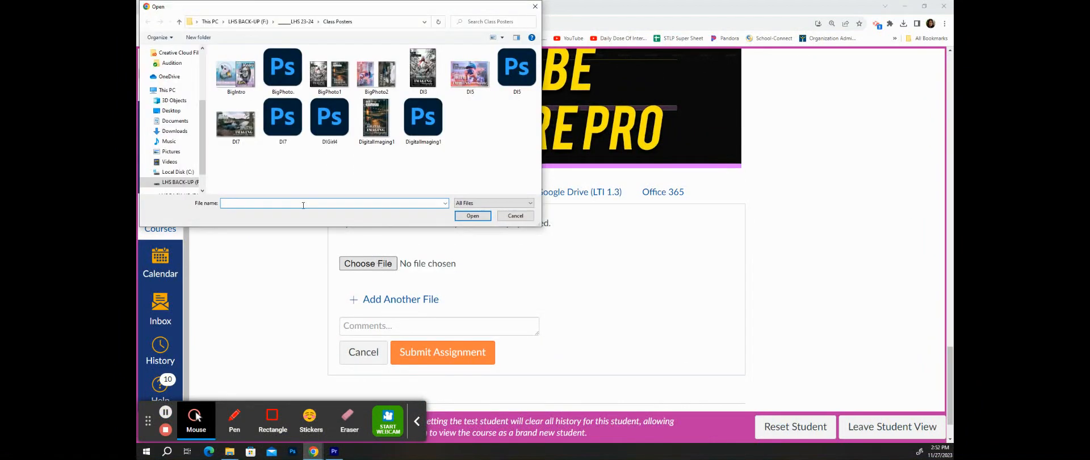
Step: Browse the Downloads folder and the 23.0 folder under Documents > Adobe > Premiere Pro as possible locations of the exported video
click(175, 131)
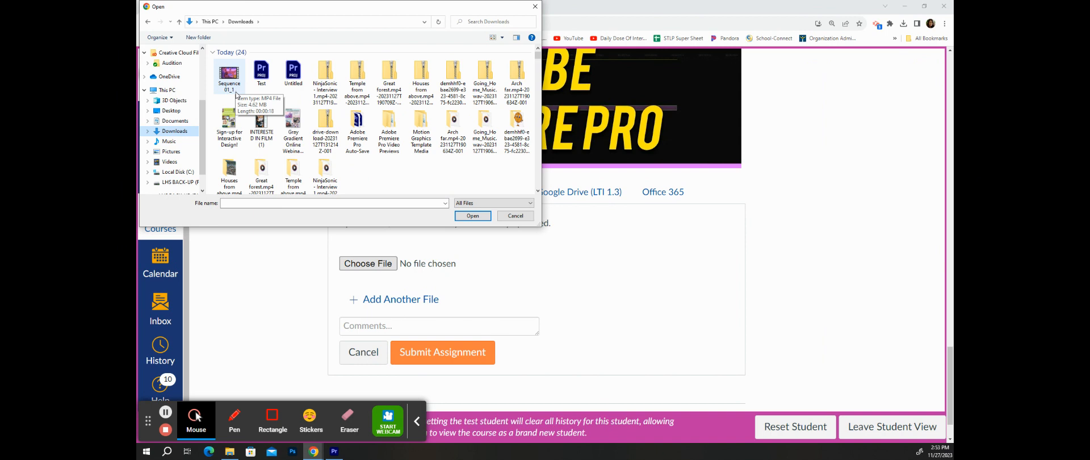
click(167, 122)
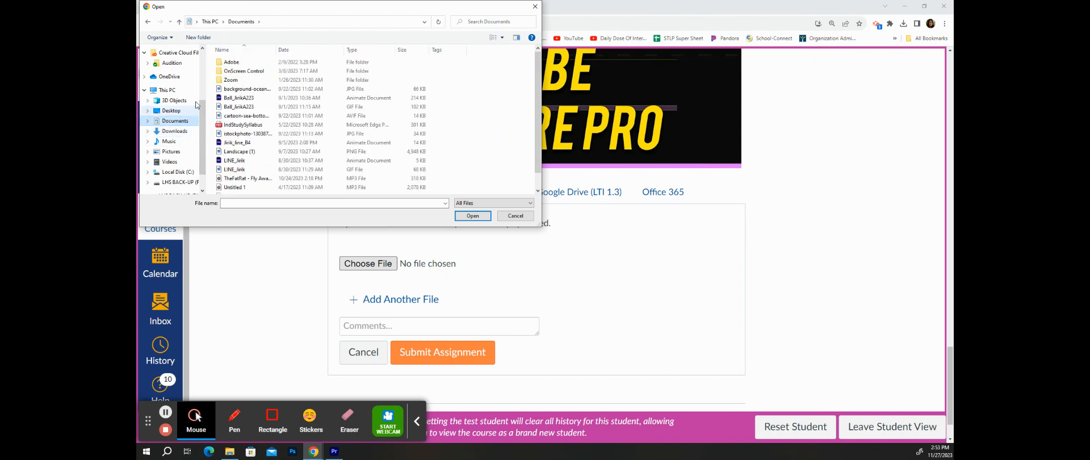
double_click(235, 63)
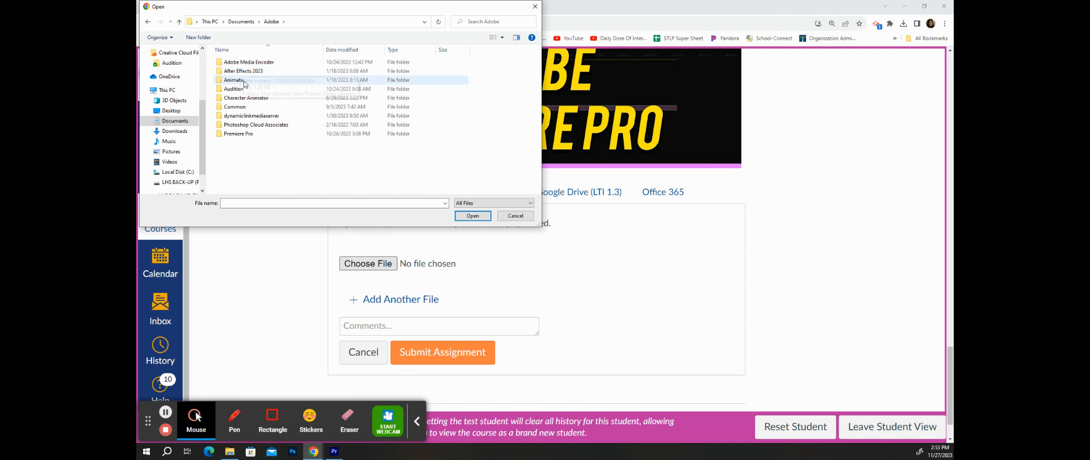
double_click(240, 137)
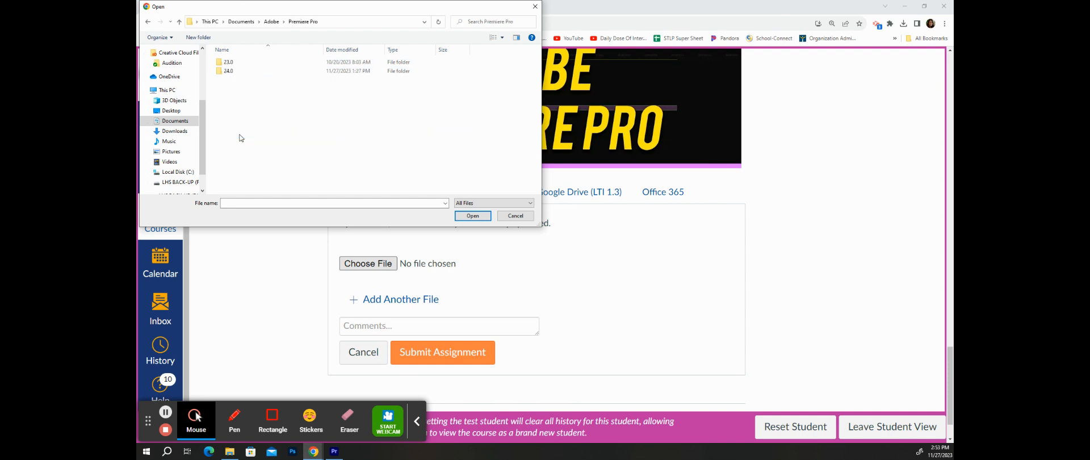
double_click(228, 62)
Step: Choose Sequence 01_1 from the Downloads folder as the submission file and return to the top of the assignment page
click(171, 131)
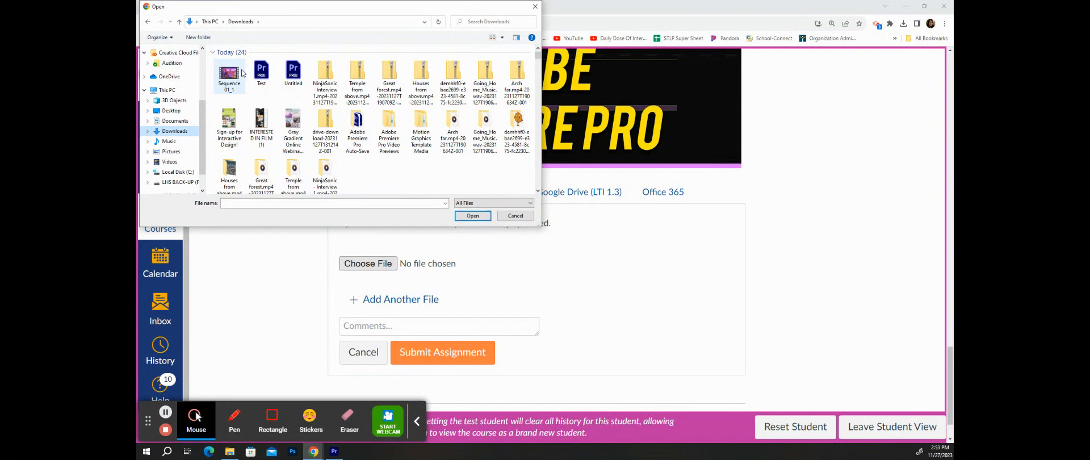
click(229, 74)
click(480, 216)
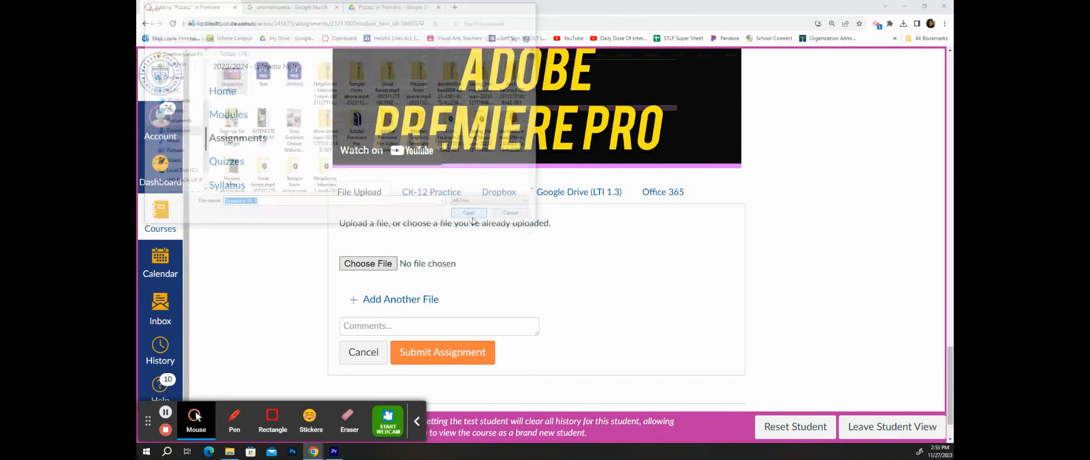
scroll(670, 352, up, 2)
scroll(671, 352, up, 20)
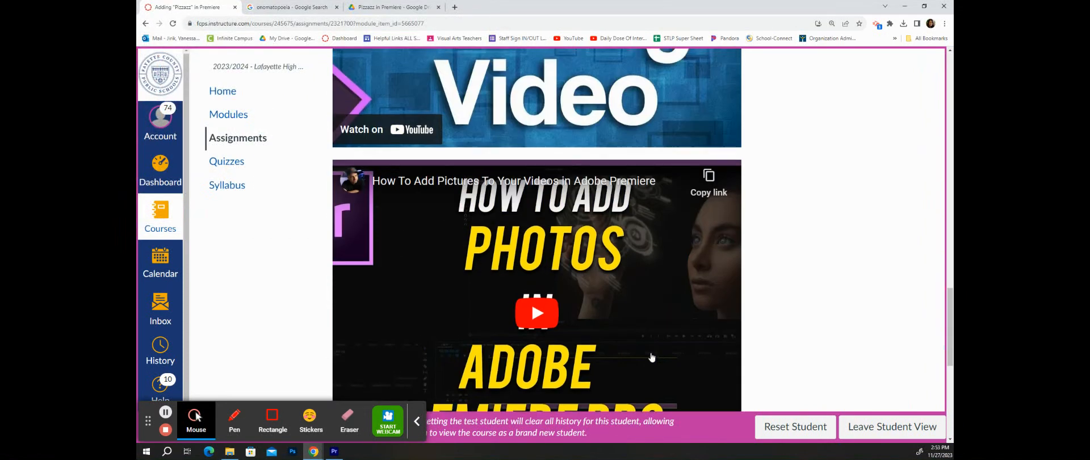
scroll(618, 359, up, 5)
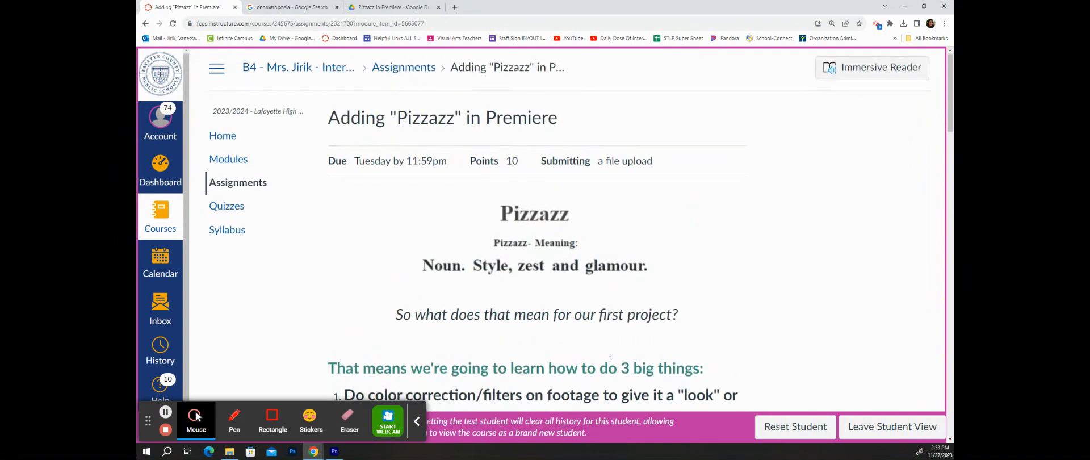